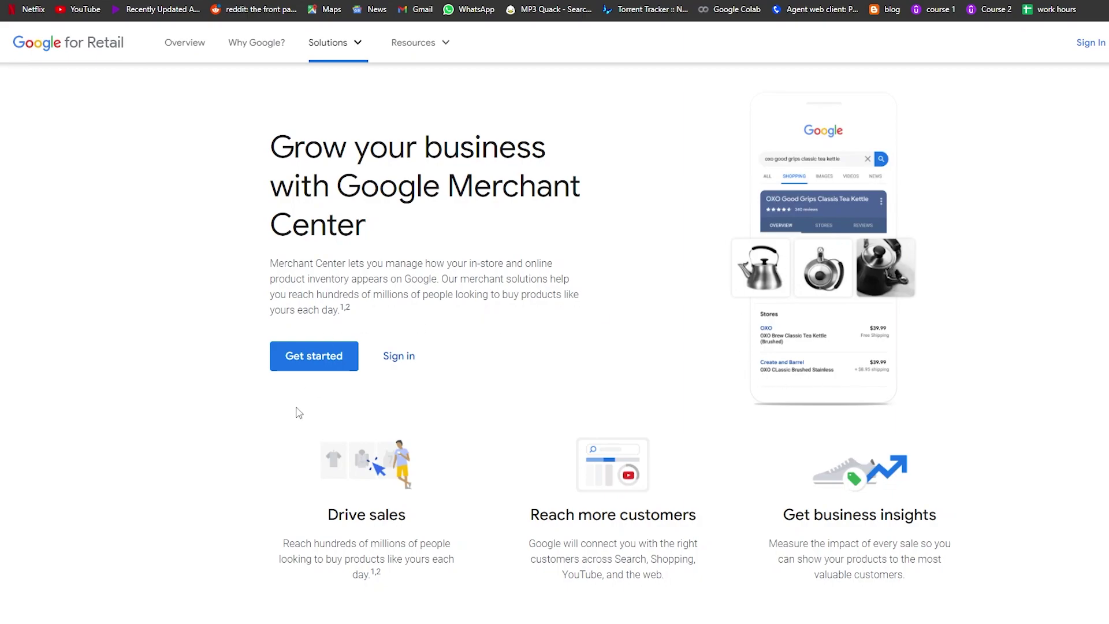
- Start the Merchant Center sign-up and create a new business named Cuntinuum
{"action": "left_click", "coordinate": [332, 356]}
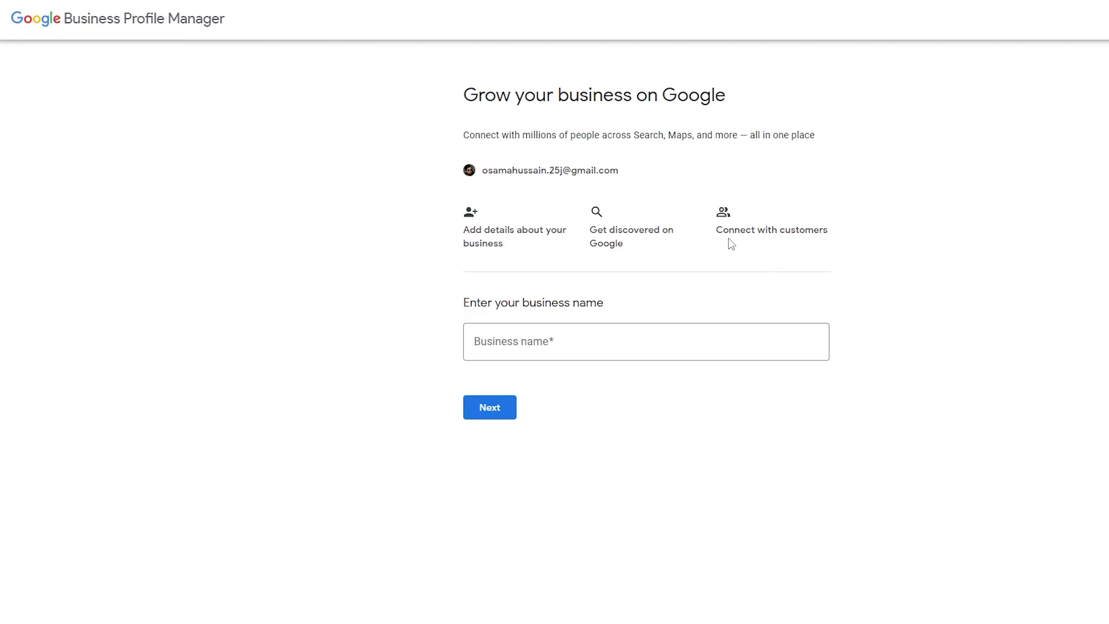
{"action": "left_click", "coordinate": [529, 339]}
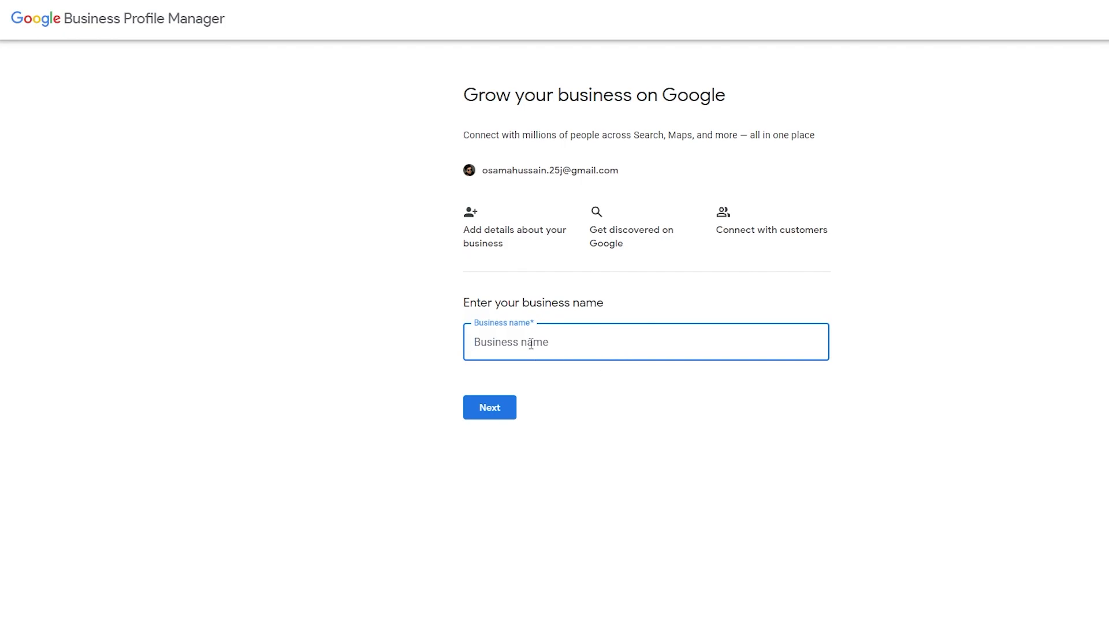
{"action": "type", "text": "Cuntinuum"}
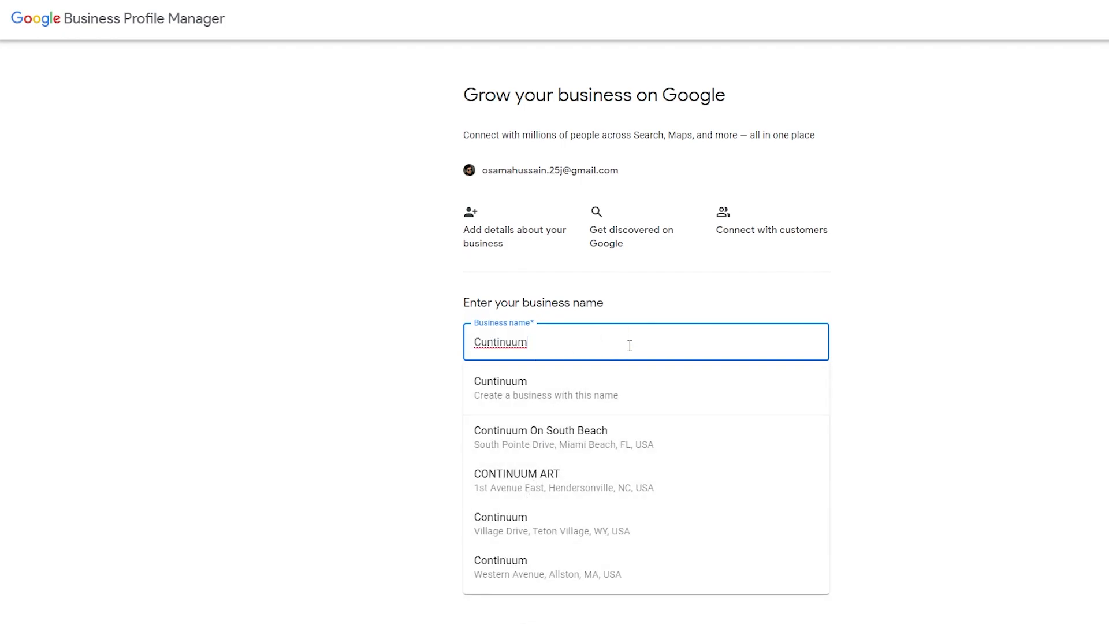
{"action": "left_click", "coordinate": [486, 395]}
{"action": "left_click", "coordinate": [494, 411]}
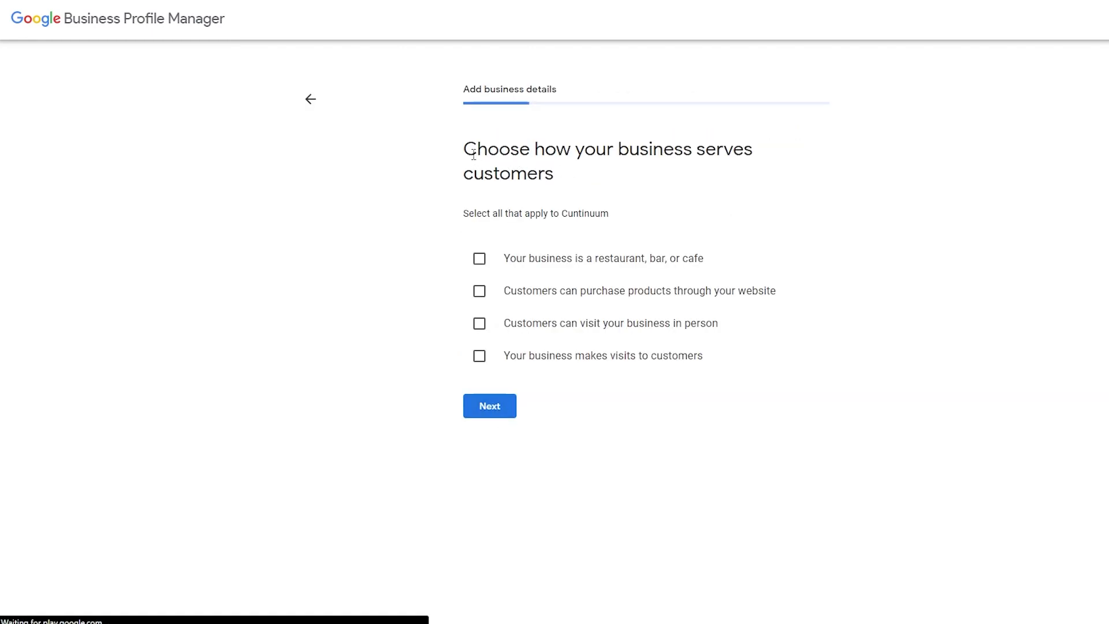
- Specify that customers can purchase products through the business's website and continue
{"action": "double_click", "coordinate": [508, 150]}
{"action": "left_click_drag", "start_coordinate": [544, 156], "coordinate": [609, 178]}
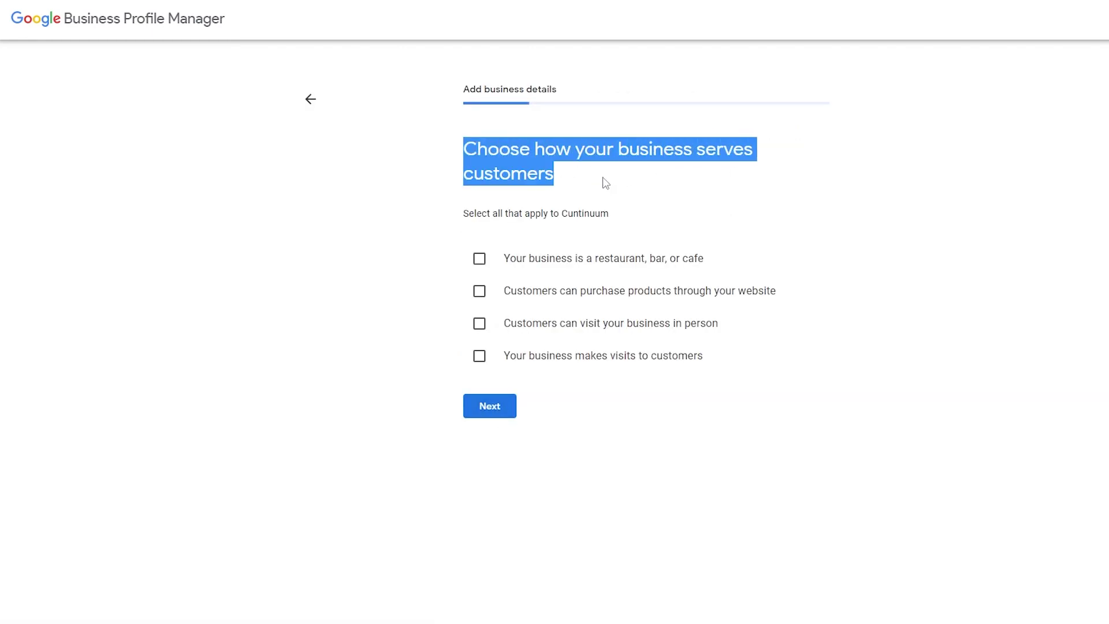
{"action": "left_click", "coordinate": [390, 275]}
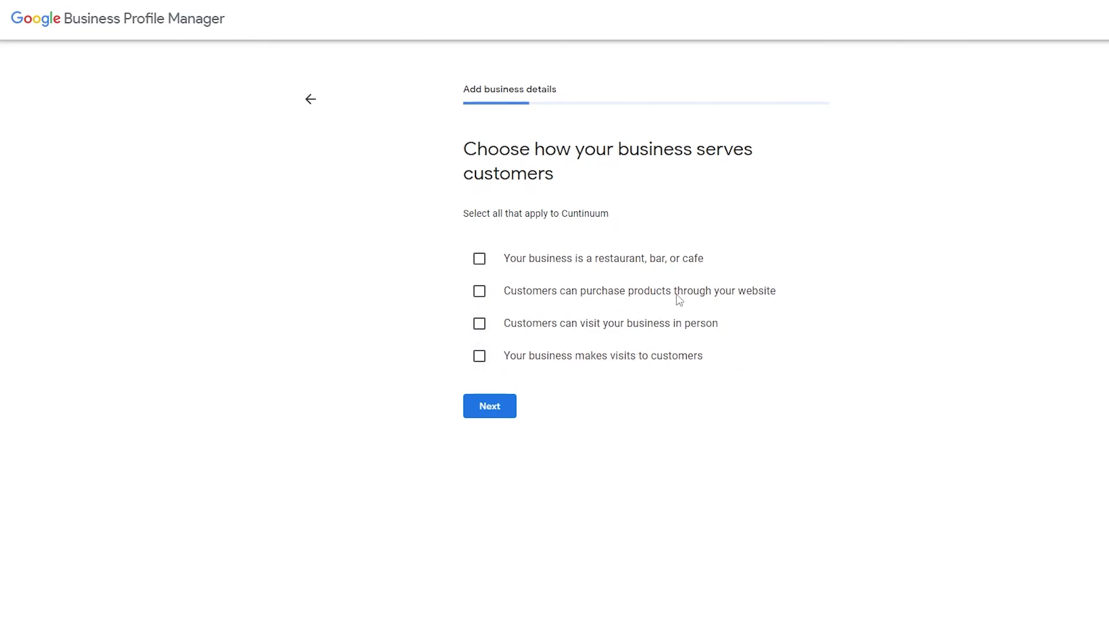
{"action": "left_click_drag", "start_coordinate": [505, 295], "coordinate": [774, 294]}
{"action": "left_click", "coordinate": [774, 294]}
{"action": "left_click_drag", "start_coordinate": [506, 290], "coordinate": [785, 299]}
{"action": "left_click", "coordinate": [480, 292]}
{"action": "left_click", "coordinate": [481, 293]}
{"action": "left_click", "coordinate": [481, 292]}
{"action": "left_click", "coordinate": [508, 408]}
- Enter the business's website address and continue to the registered country question
{"action": "left_click_drag", "start_coordinate": [465, 151], "coordinate": [699, 153]}
{"action": "left_click", "coordinate": [578, 250]}
{"action": "type", "text": "usamahussainhhh.com\\wixsite"}
{"action": "left_click", "coordinate": [477, 312]}
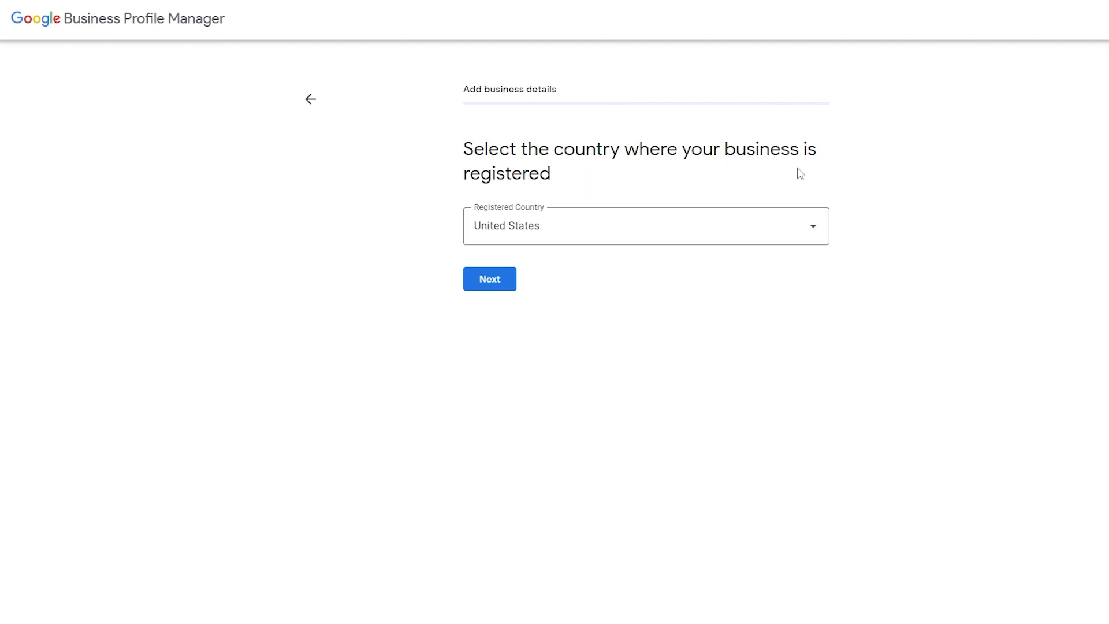
- Accept United States as the registered country and decline updates and recommendations for the business
{"action": "left_click", "coordinate": [494, 279]}
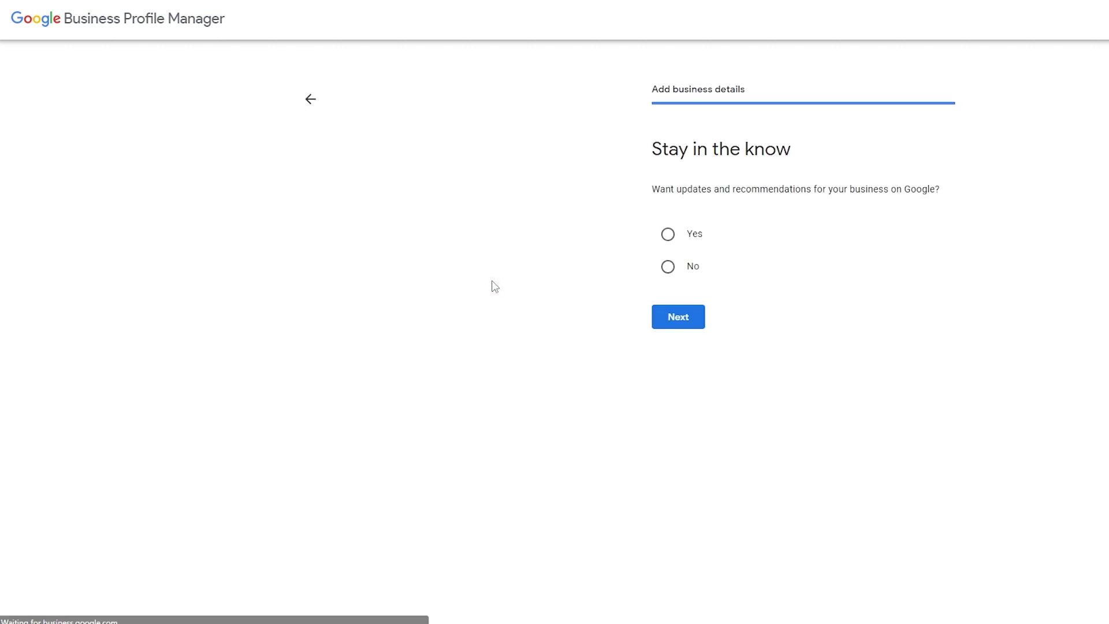
{"action": "left_click_drag", "start_coordinate": [659, 185], "coordinate": [916, 220]}
{"action": "left_click", "coordinate": [681, 236]}
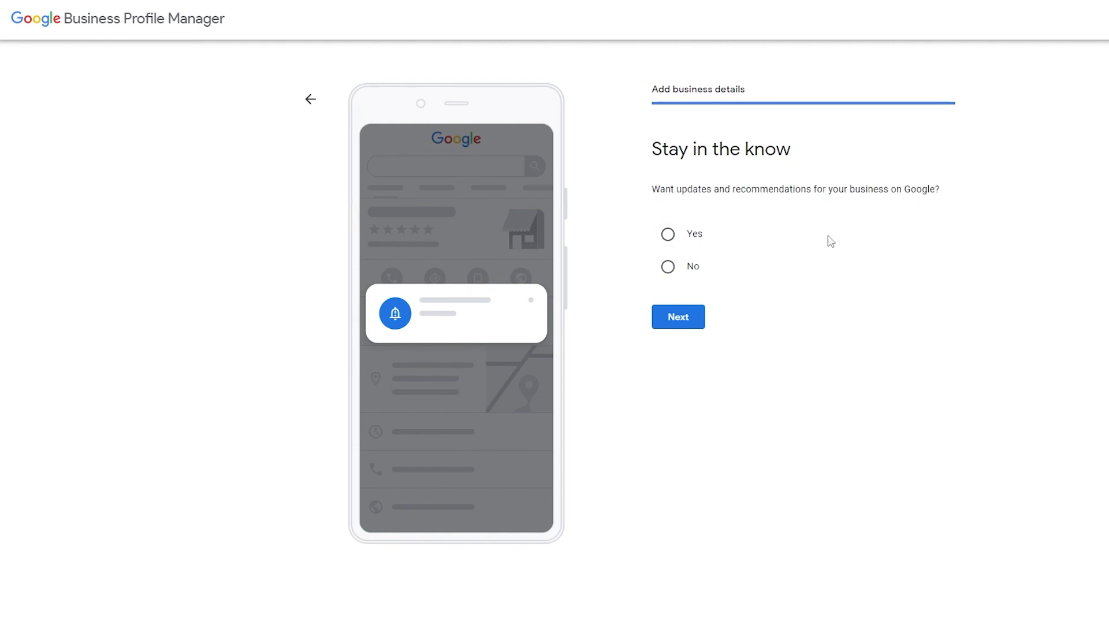
{"action": "left_click", "coordinate": [668, 267]}
{"action": "left_click", "coordinate": [696, 323]}
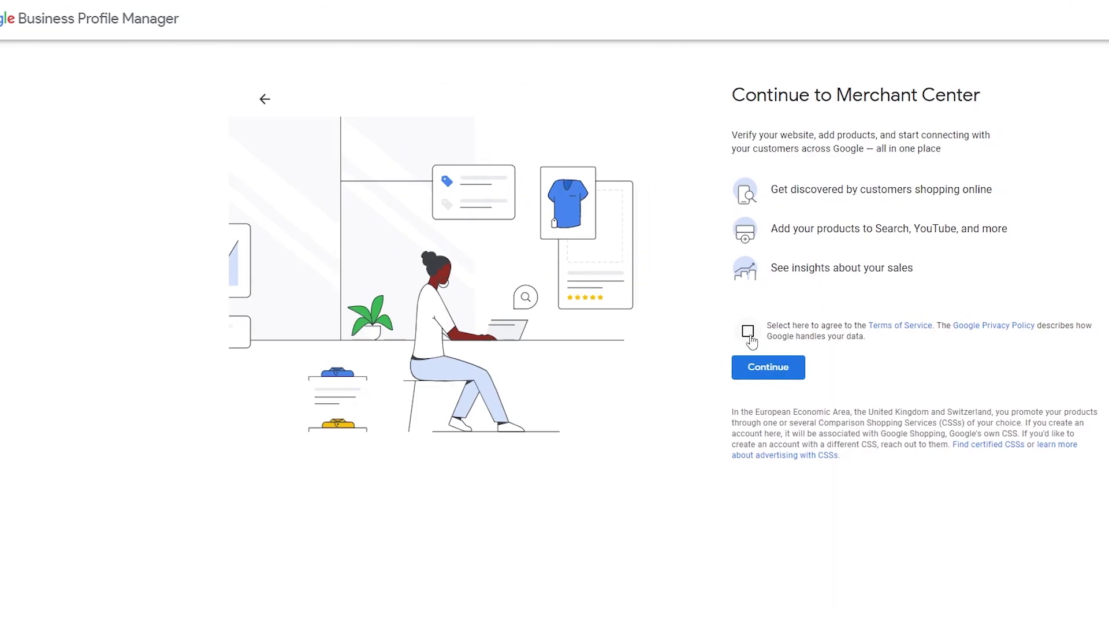
- Agree to the Terms of Service, create the Merchant Center account and continue to its overview
{"action": "left_click", "coordinate": [752, 335]}
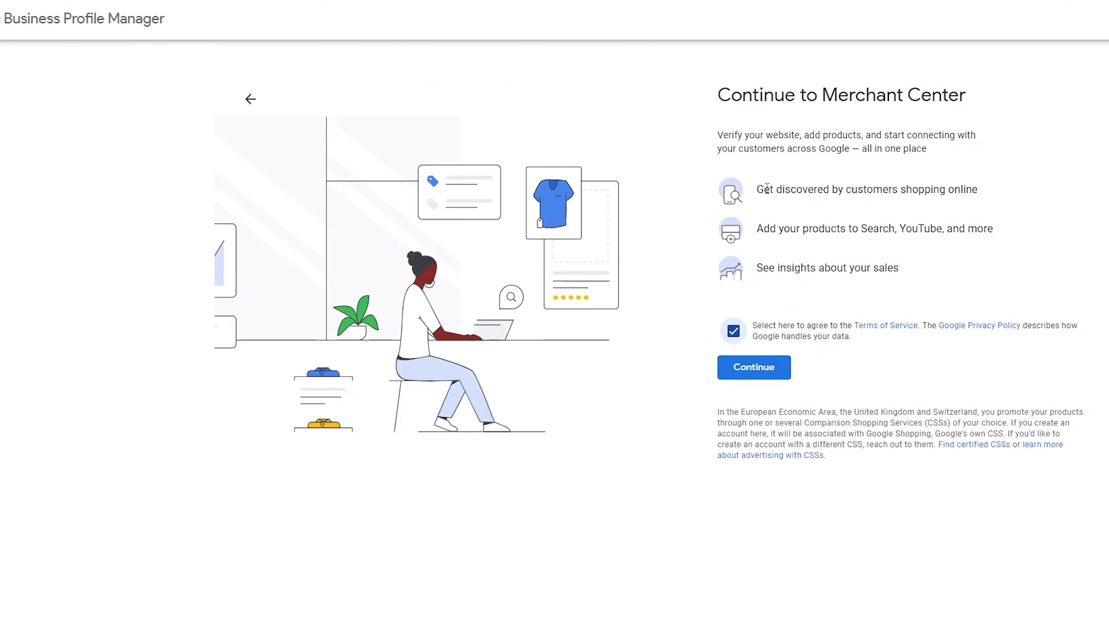
{"action": "left_click", "coordinate": [753, 369]}
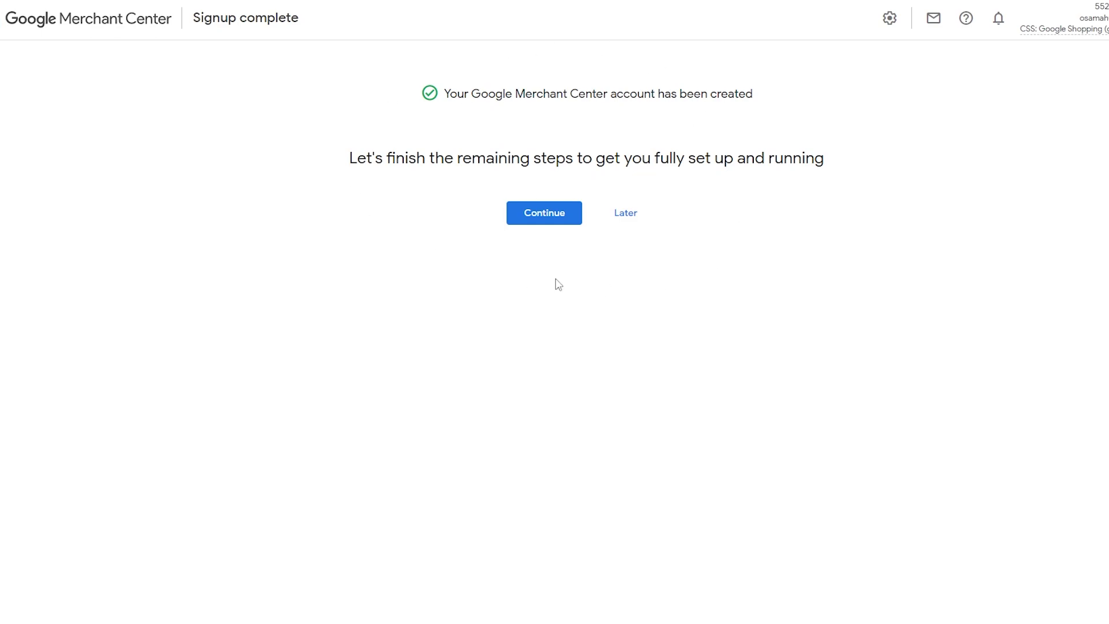
{"action": "left_click", "coordinate": [553, 223]}
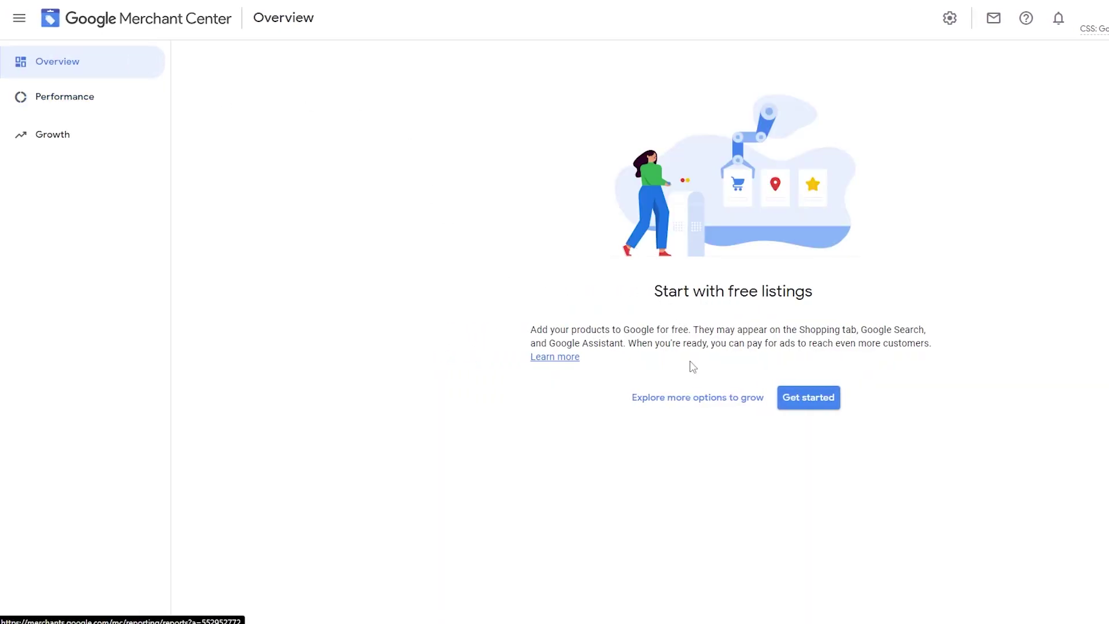
- Look through the performance reports and growth opportunities, and return to the account overview
{"action": "left_click_drag", "start_coordinate": [655, 292], "coordinate": [808, 292]}
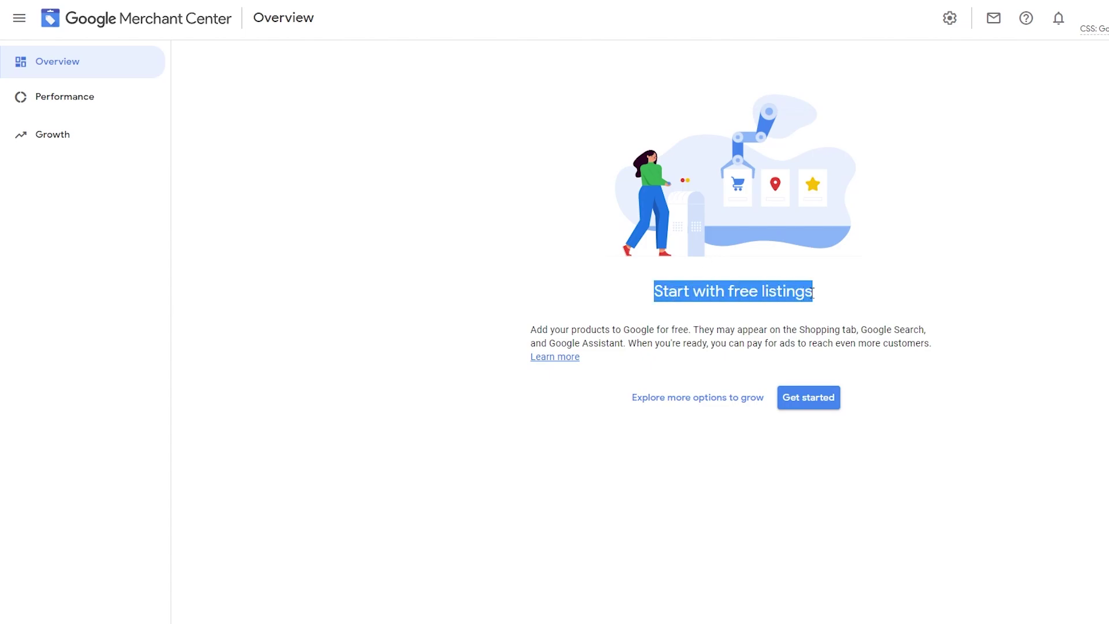
{"action": "left_click", "coordinate": [58, 102]}
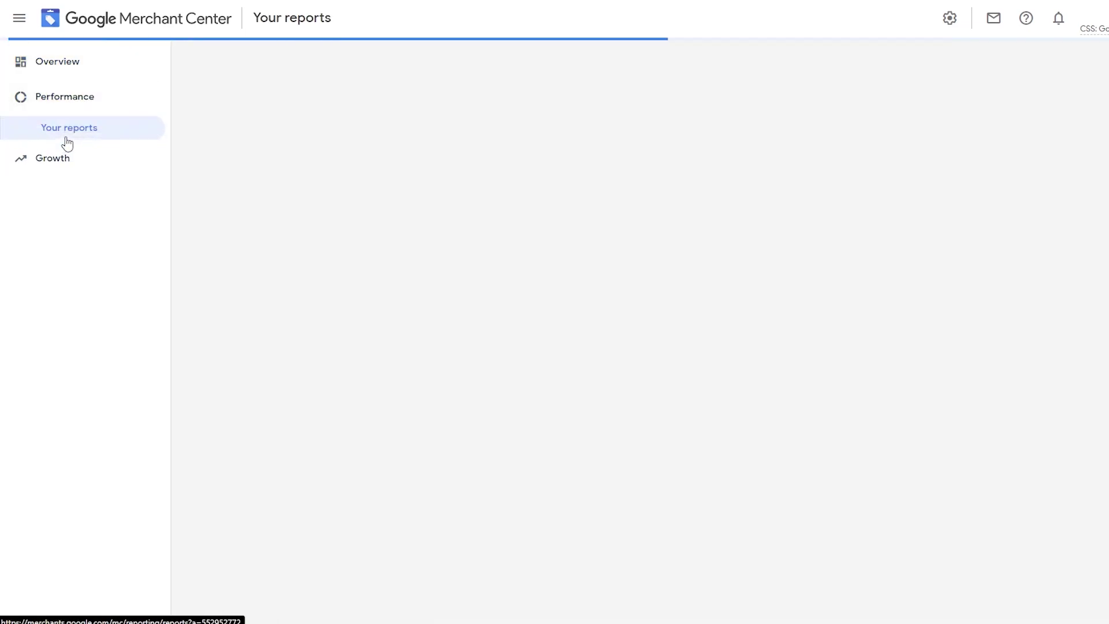
{"action": "left_click", "coordinate": [66, 171]}
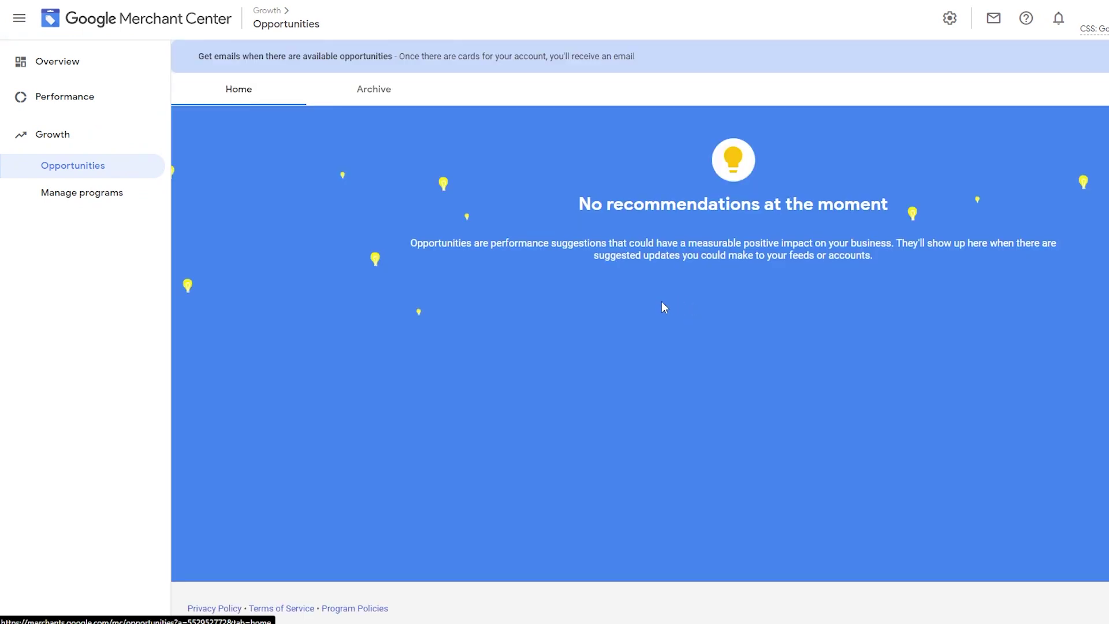
{"action": "key", "text": "alt+Left"}
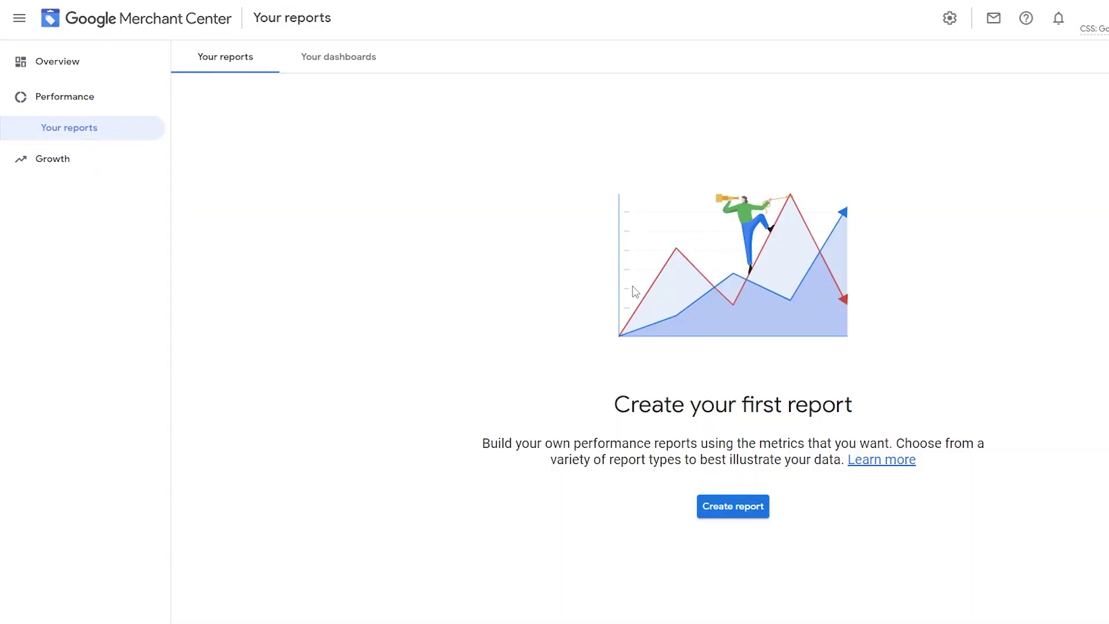
{"action": "key", "text": "alt+Left"}
{"action": "key", "text": "alt+Left"}
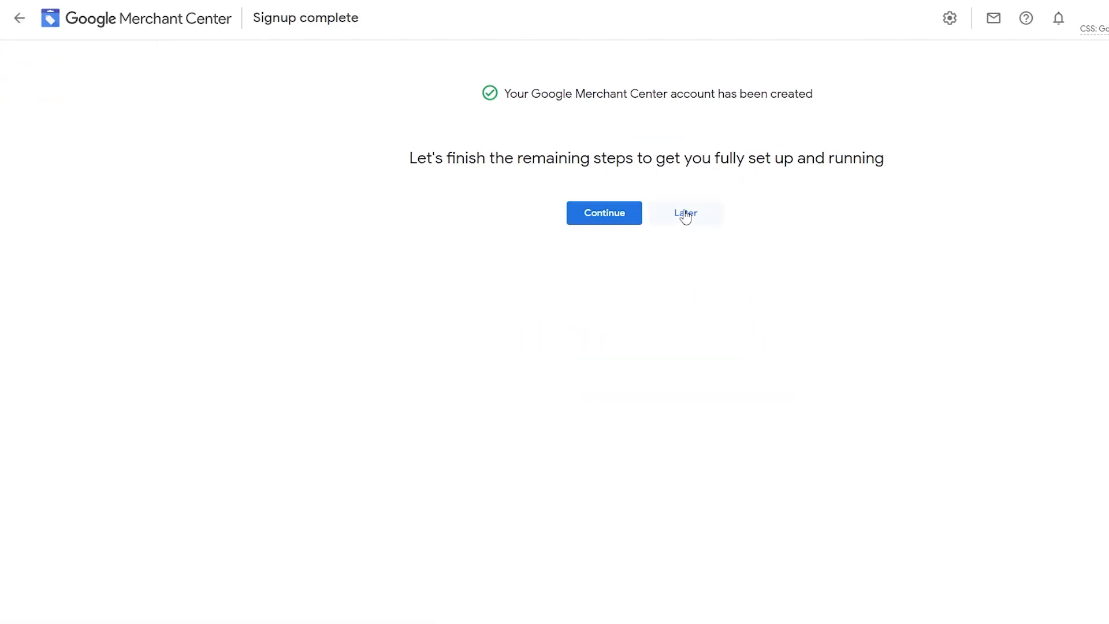
{"action": "left_click", "coordinate": [686, 213]}
{"action": "left_click", "coordinate": [134, 66]}
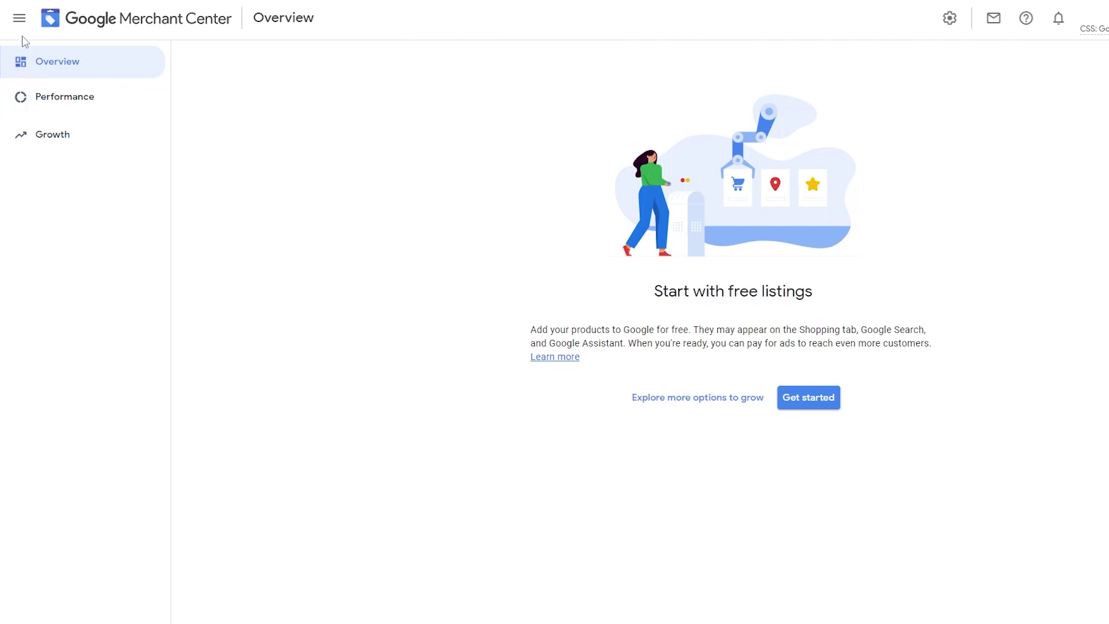
- Collapse the navigation sidebar and look over the available tools and settings
{"action": "left_click", "coordinate": [18, 16]}
{"action": "left_click", "coordinate": [18, 17]}
{"action": "left_click", "coordinate": [18, 18]}
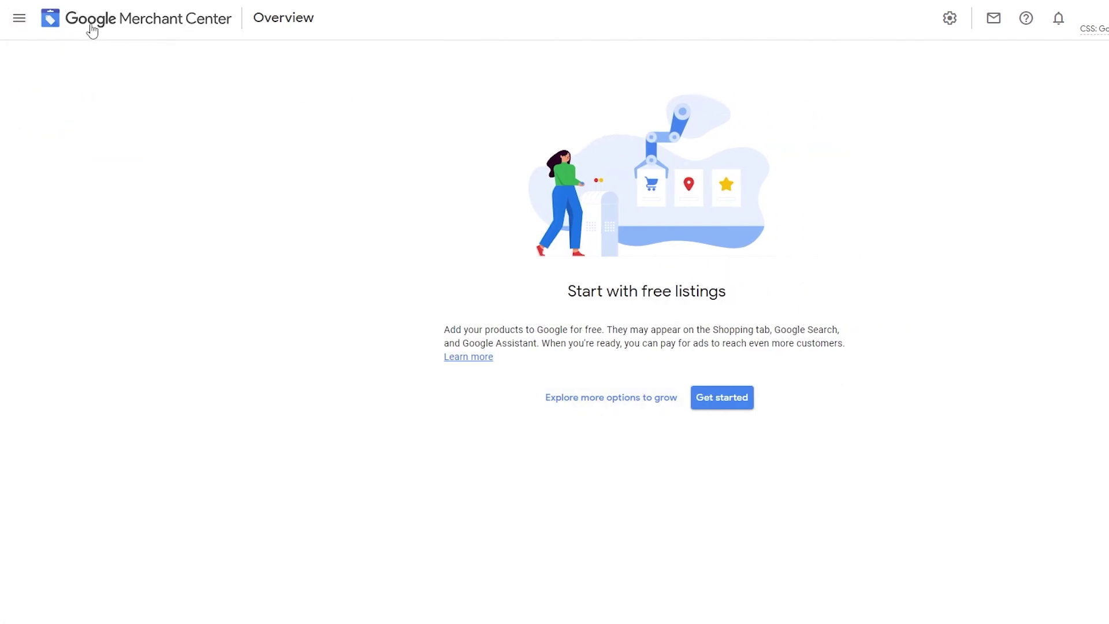
{"action": "left_click", "coordinate": [877, 19]}
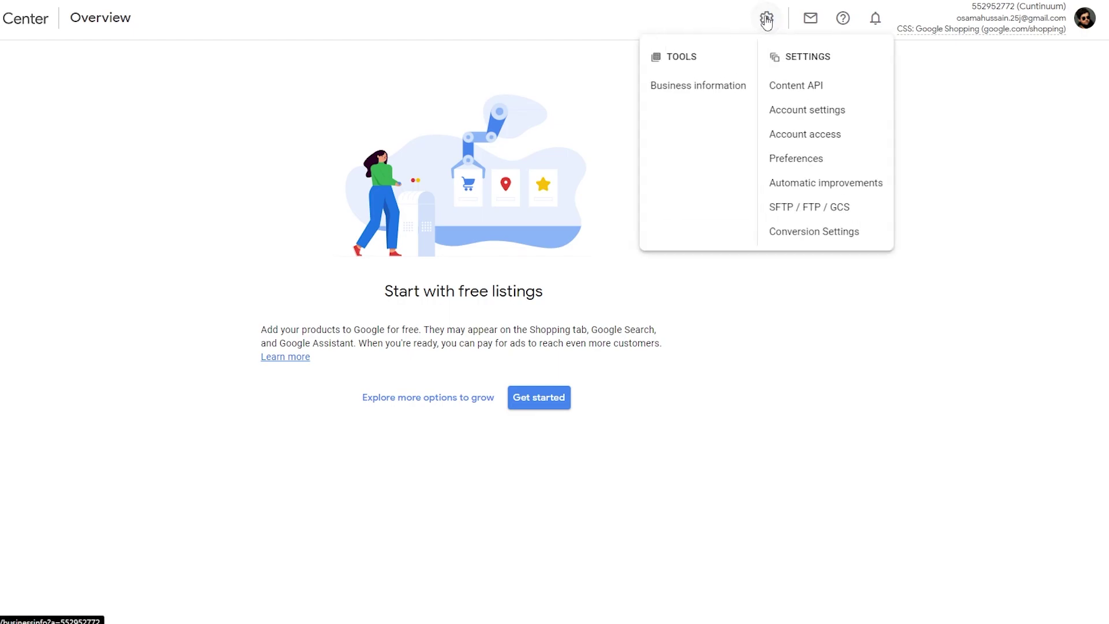
{"action": "left_click", "coordinate": [767, 20]}
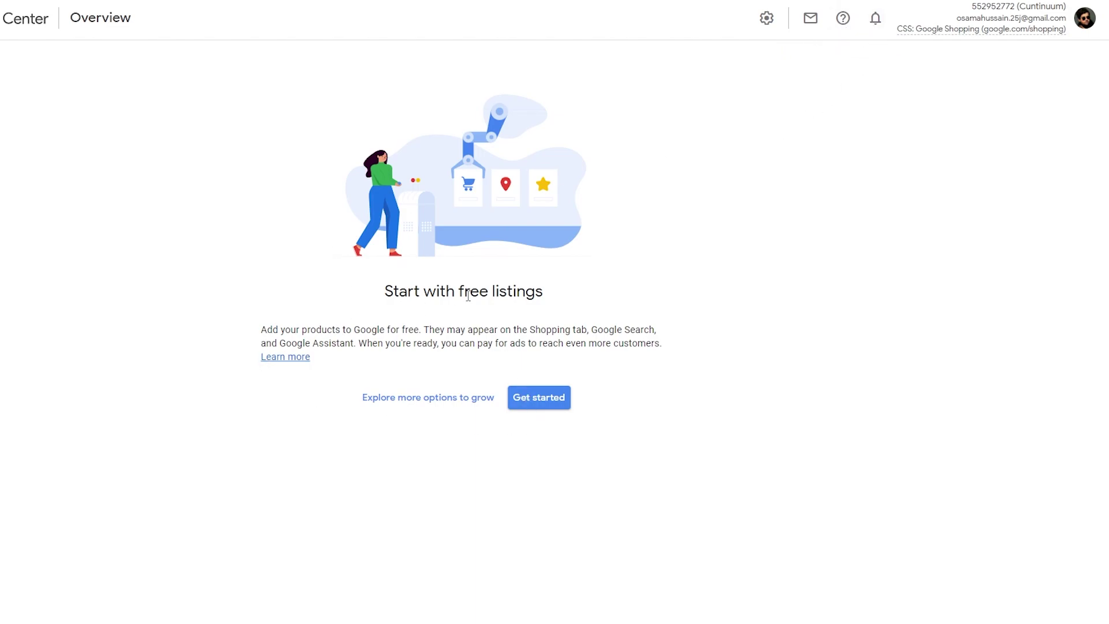
- Get started with free listings from the account overview
{"action": "left_click_drag", "start_coordinate": [389, 298], "coordinate": [551, 305]}
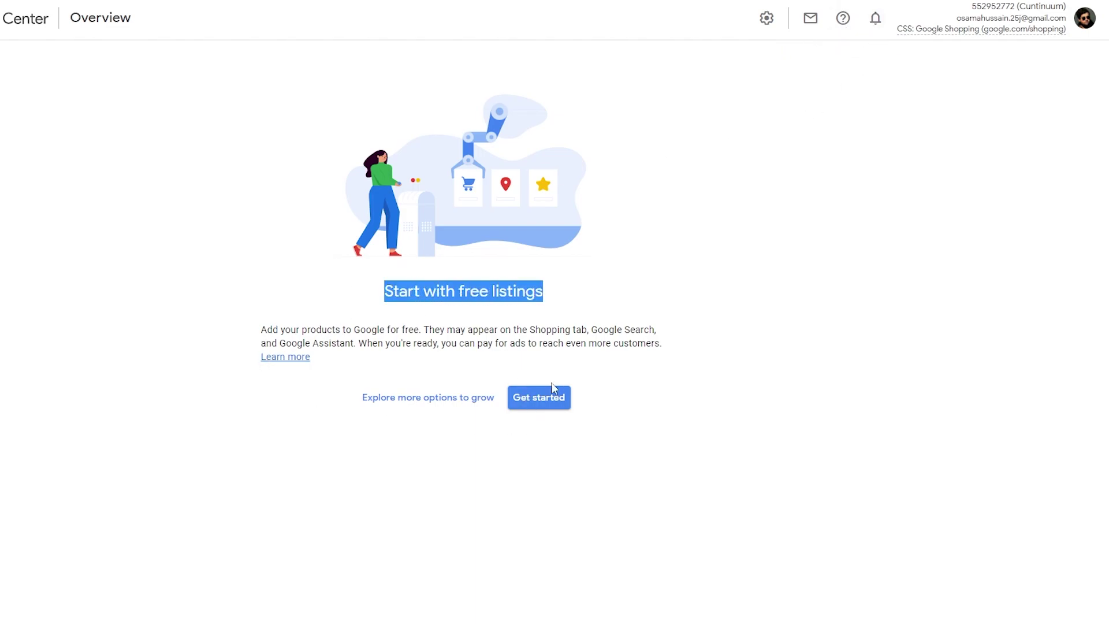
{"action": "left_click", "coordinate": [555, 404]}
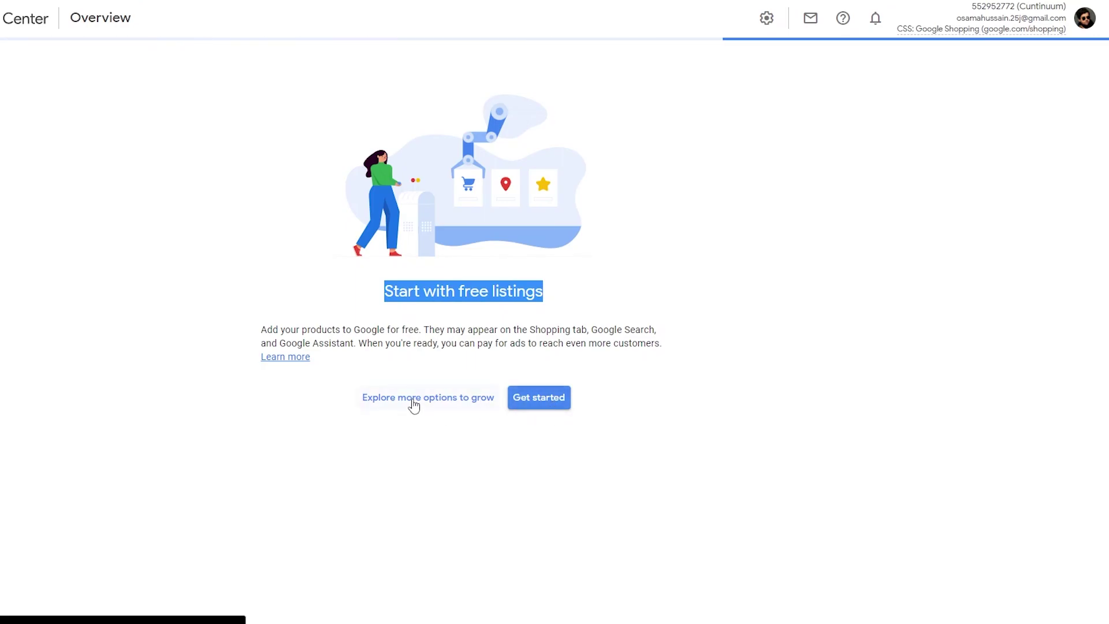
{"action": "right_click", "coordinate": [414, 405]}
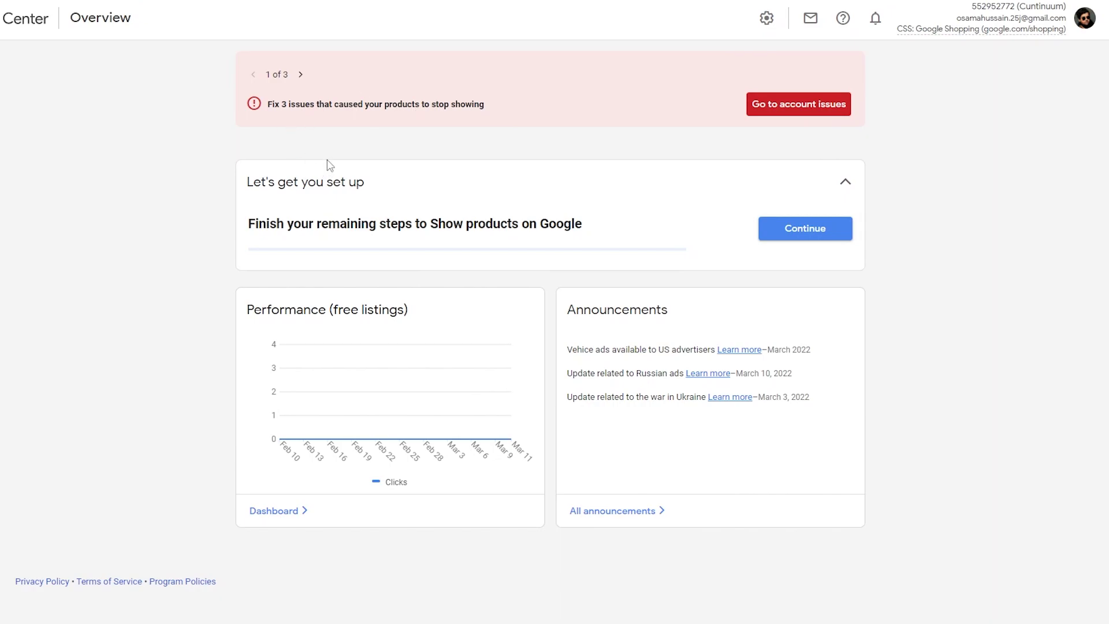
- Open the account issues and examine each entry under All countries
{"action": "left_click_drag", "start_coordinate": [267, 105], "coordinate": [519, 113]}
{"action": "left_click", "coordinate": [568, 113]}
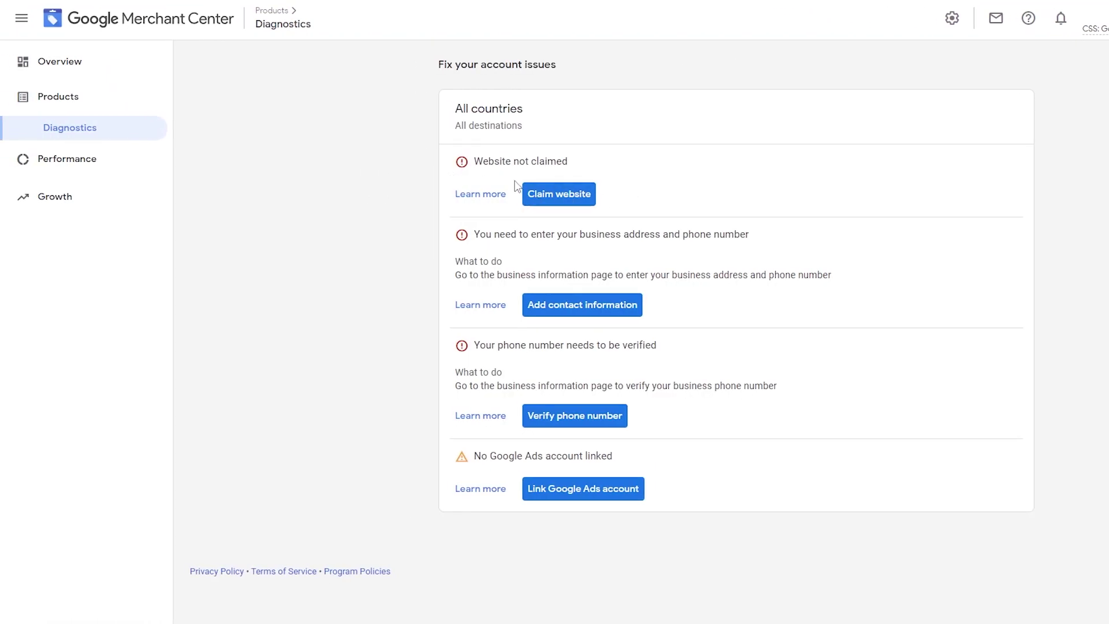
{"action": "left_click_drag", "start_coordinate": [473, 162], "coordinate": [585, 166]}
{"action": "left_click", "coordinate": [479, 238]}
{"action": "left_click_drag", "start_coordinate": [478, 237], "coordinate": [656, 234]}
{"action": "left_click_drag", "start_coordinate": [481, 345], "coordinate": [609, 346]}
{"action": "left_click_drag", "start_coordinate": [504, 460], "coordinate": [698, 458]}
{"action": "left_click", "coordinate": [700, 458]}
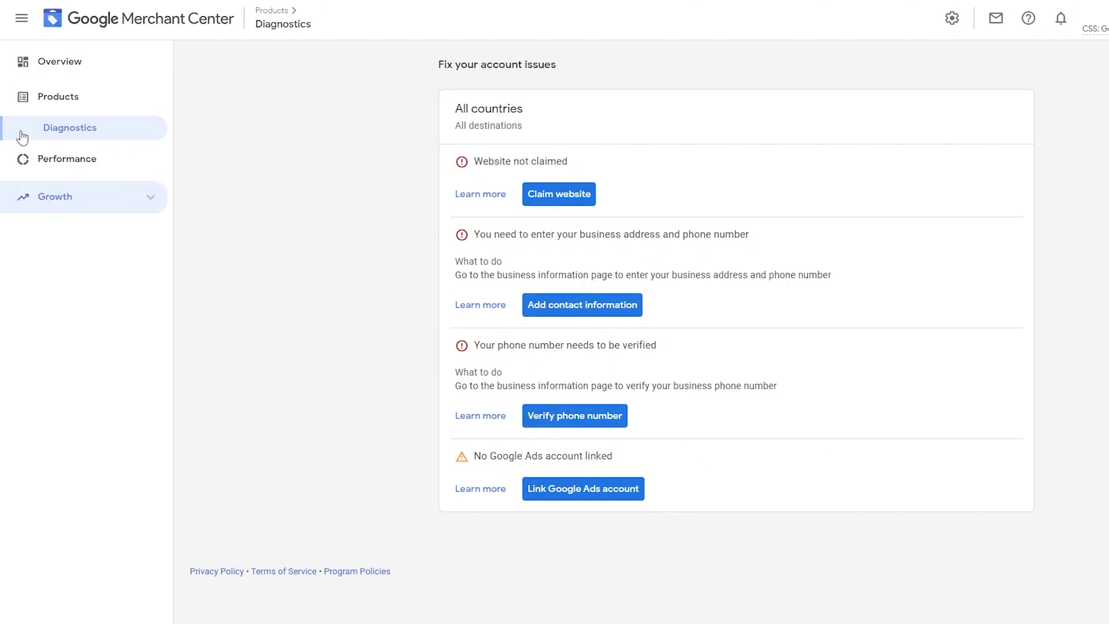
- Open the products page and start adding a single product using the one-by-one method
{"action": "left_click", "coordinate": [90, 98]}
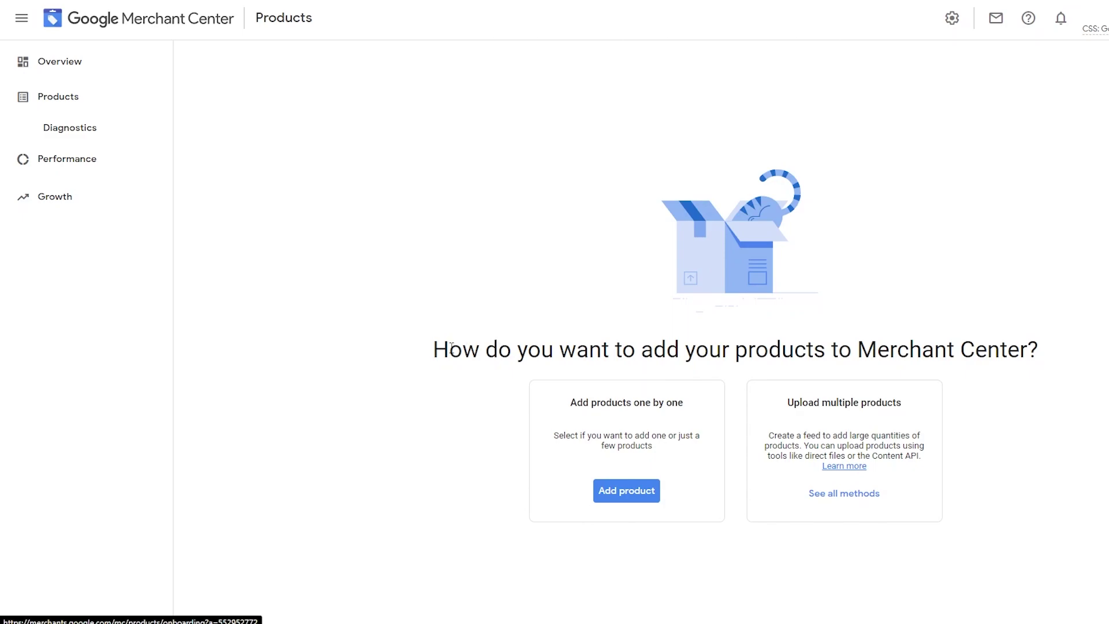
{"action": "left_click_drag", "start_coordinate": [434, 349], "coordinate": [1068, 360]}
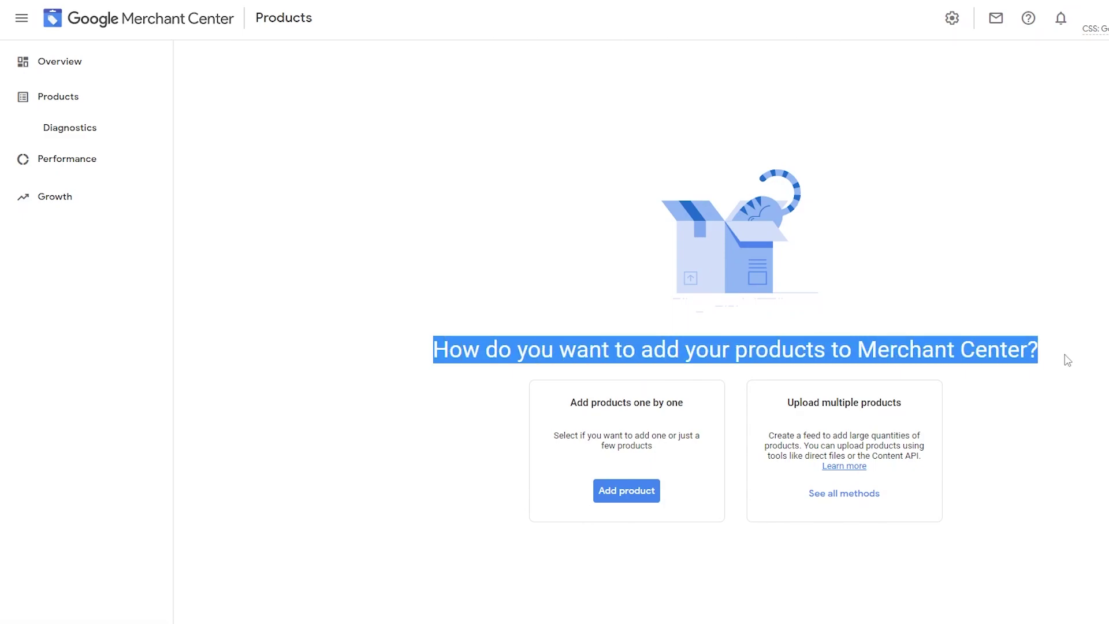
{"action": "left_click", "coordinate": [1104, 355]}
{"action": "left_click", "coordinate": [636, 492]}
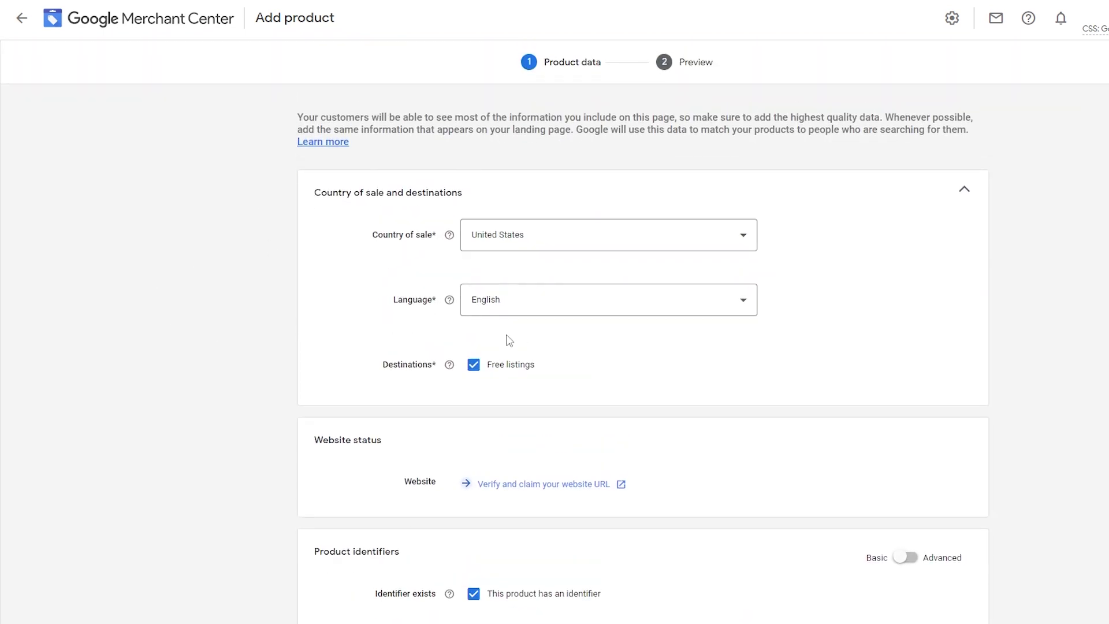
- Examine the country of sale, website status and product identifier sections of the new product form
{"action": "scroll", "coordinate": [511, 317], "scroll_direction": "down", "scroll_amount": 3}
{"action": "scroll", "coordinate": [668, 474], "scroll_direction": "up", "scroll_amount": 3}
{"action": "left_click", "coordinate": [512, 248]}
{"action": "left_click", "coordinate": [324, 279]}
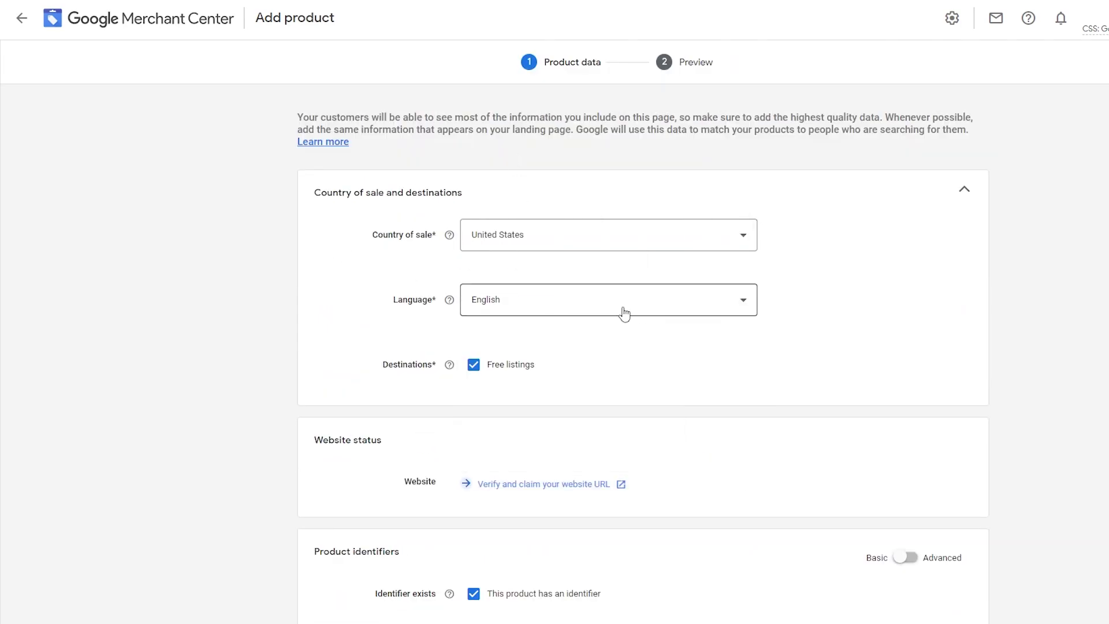
{"action": "scroll", "coordinate": [528, 343], "scroll_direction": "down", "scroll_amount": 5}
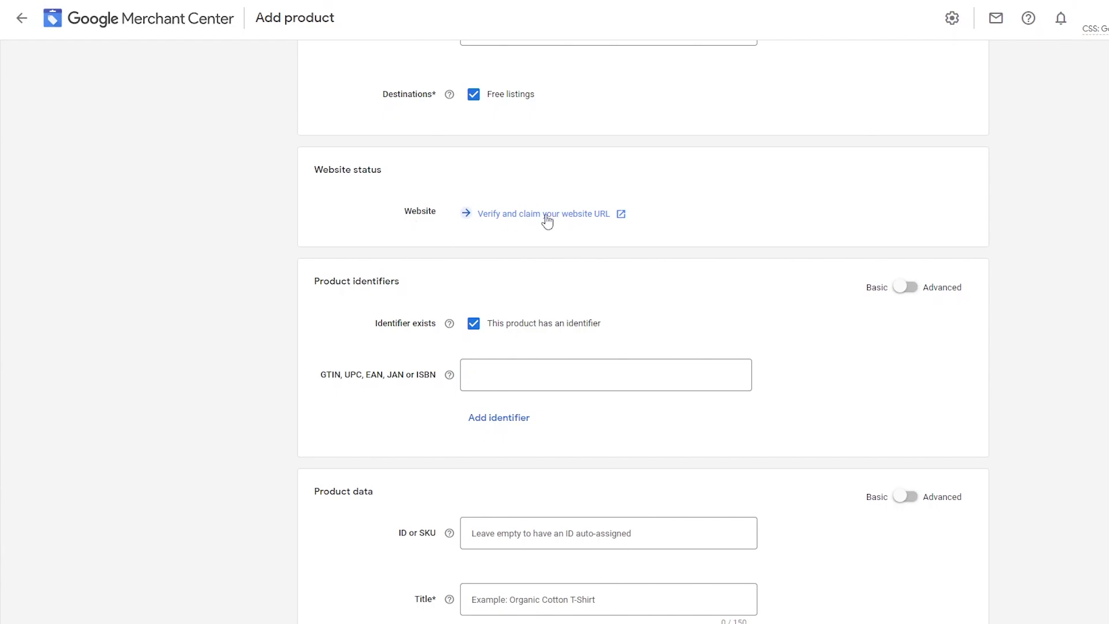
{"action": "scroll", "coordinate": [500, 277], "scroll_direction": "down", "scroll_amount": 1}
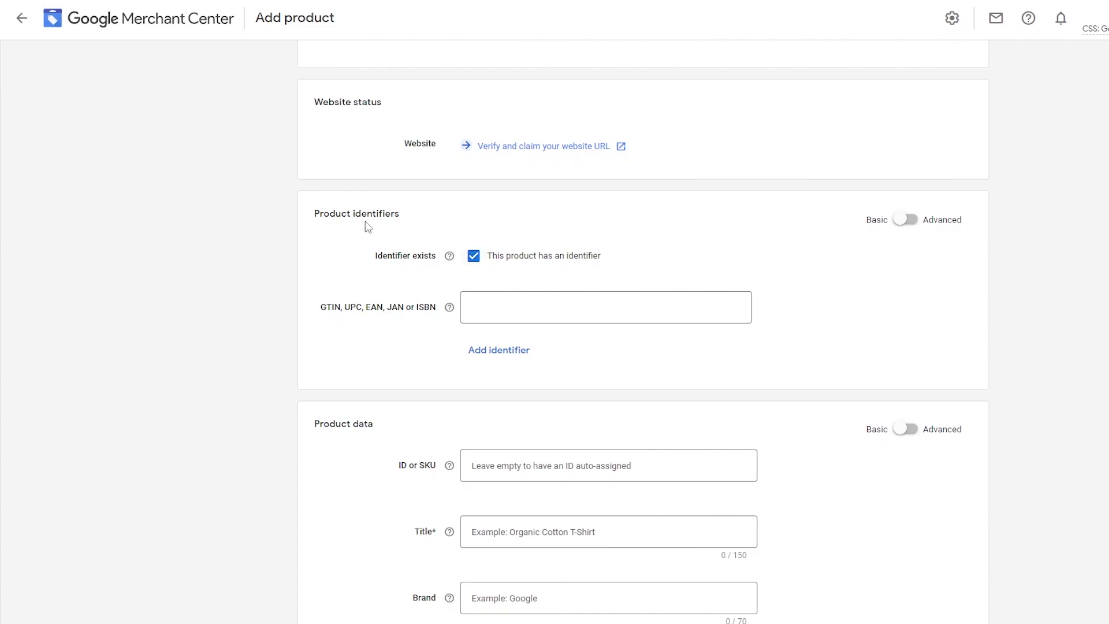
{"action": "left_click_drag", "start_coordinate": [319, 220], "coordinate": [442, 226]}
{"action": "left_click", "coordinate": [469, 222]}
{"action": "left_click_drag", "start_coordinate": [319, 312], "coordinate": [437, 314]}
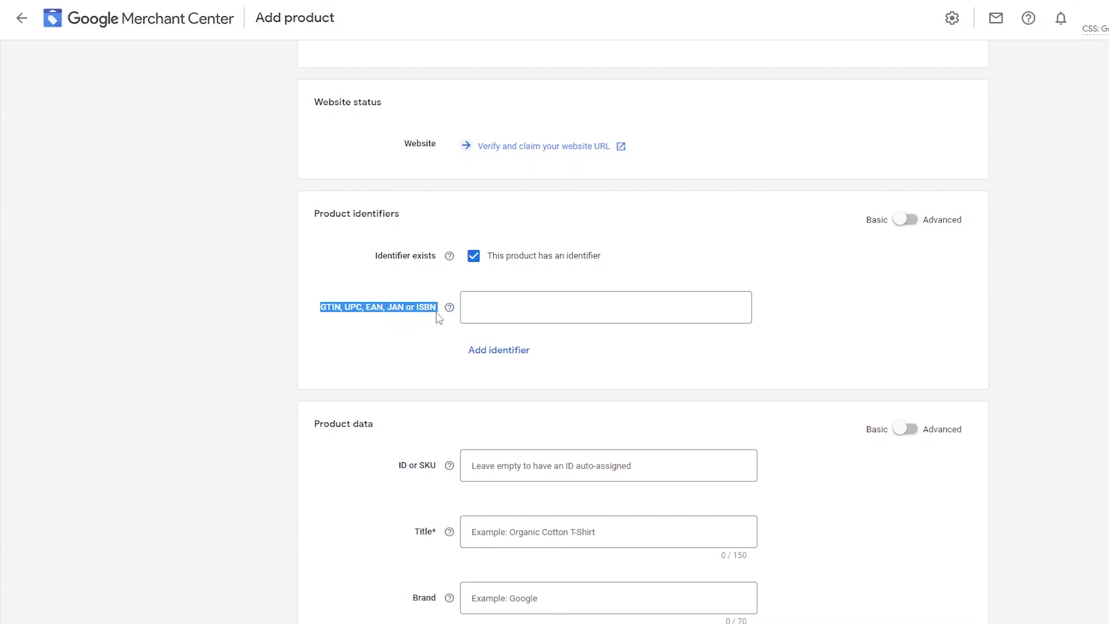
{"action": "left_click", "coordinate": [765, 285]}
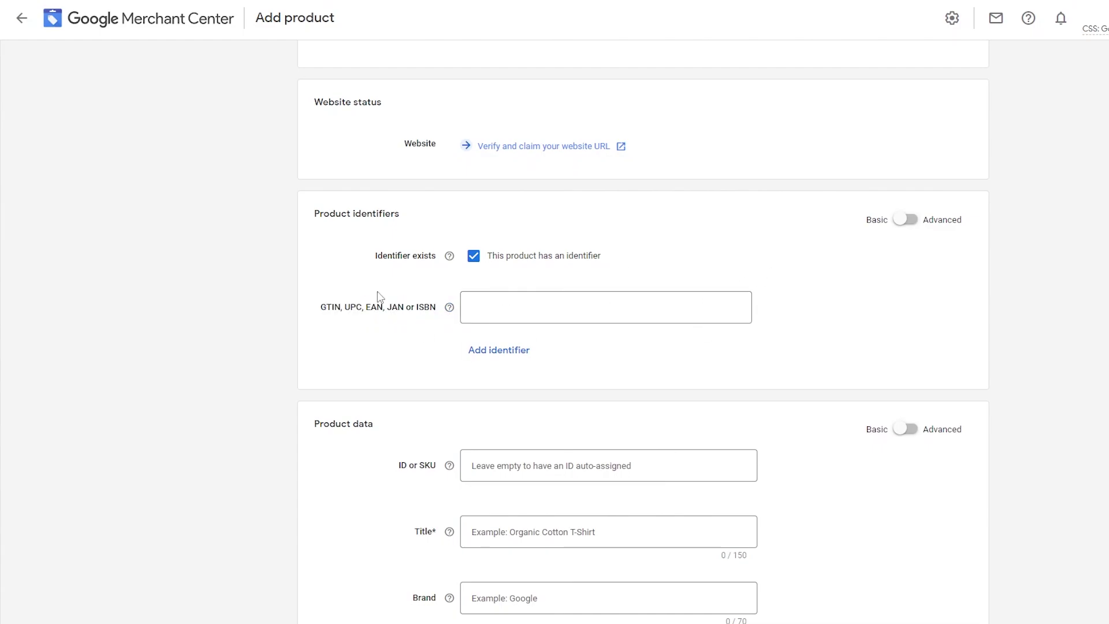
- Look at the advanced product identifier options, and review the product data, price and availability, and detailed description sections of the form
{"action": "left_click", "coordinate": [905, 220]}
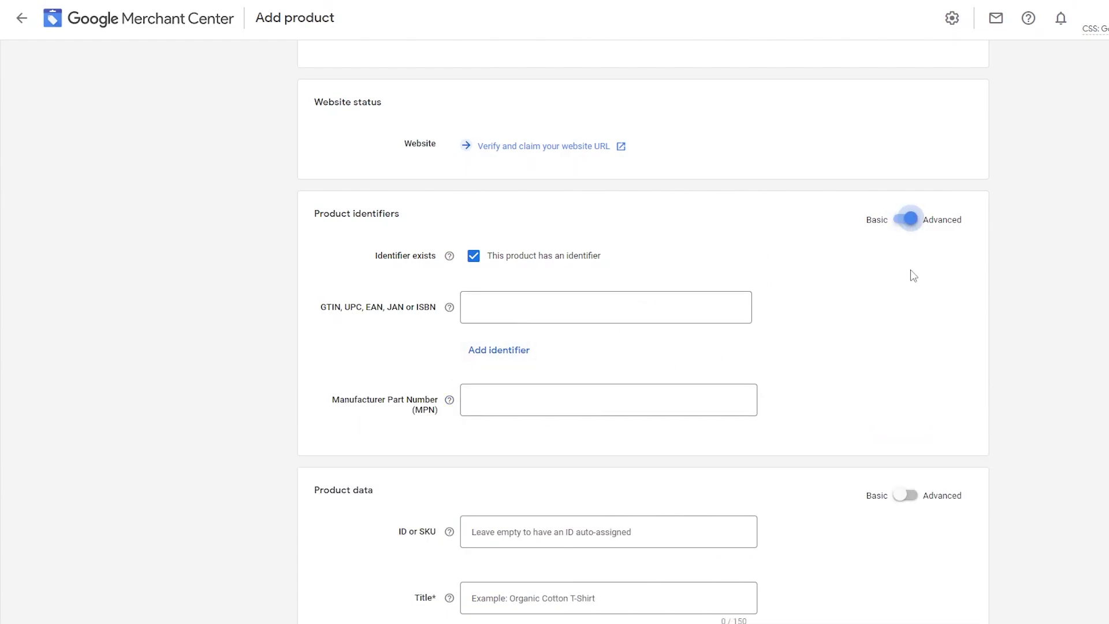
{"action": "left_click", "coordinate": [904, 220]}
{"action": "scroll", "coordinate": [438, 275], "scroll_direction": "down", "scroll_amount": 3}
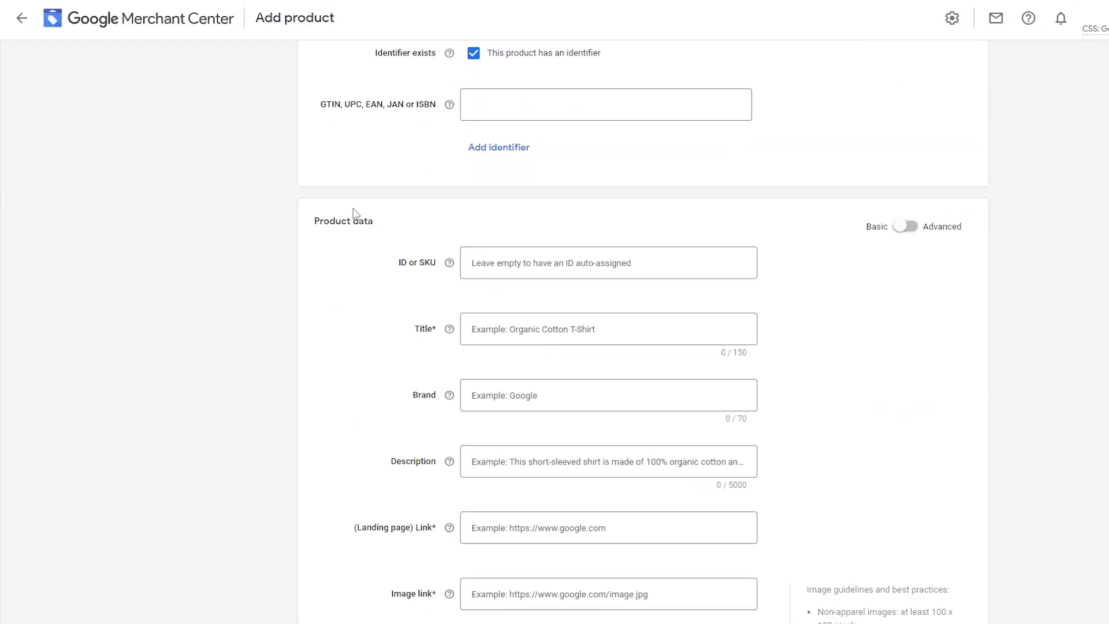
{"action": "scroll", "coordinate": [466, 185], "scroll_direction": "down", "scroll_amount": 1}
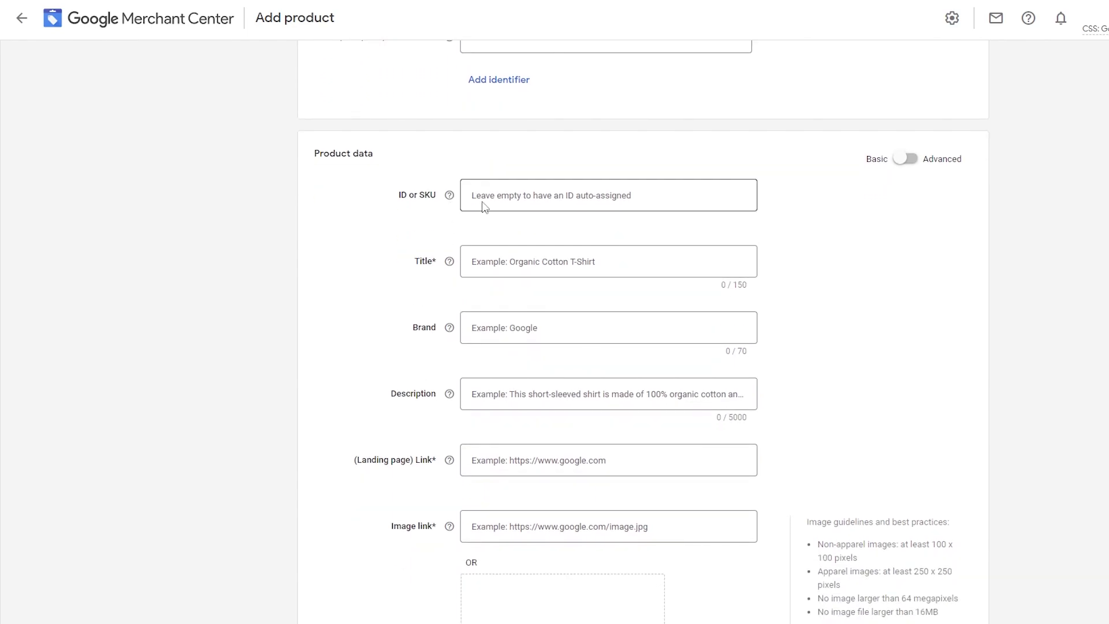
{"action": "scroll", "coordinate": [495, 381], "scroll_direction": "down", "scroll_amount": 2}
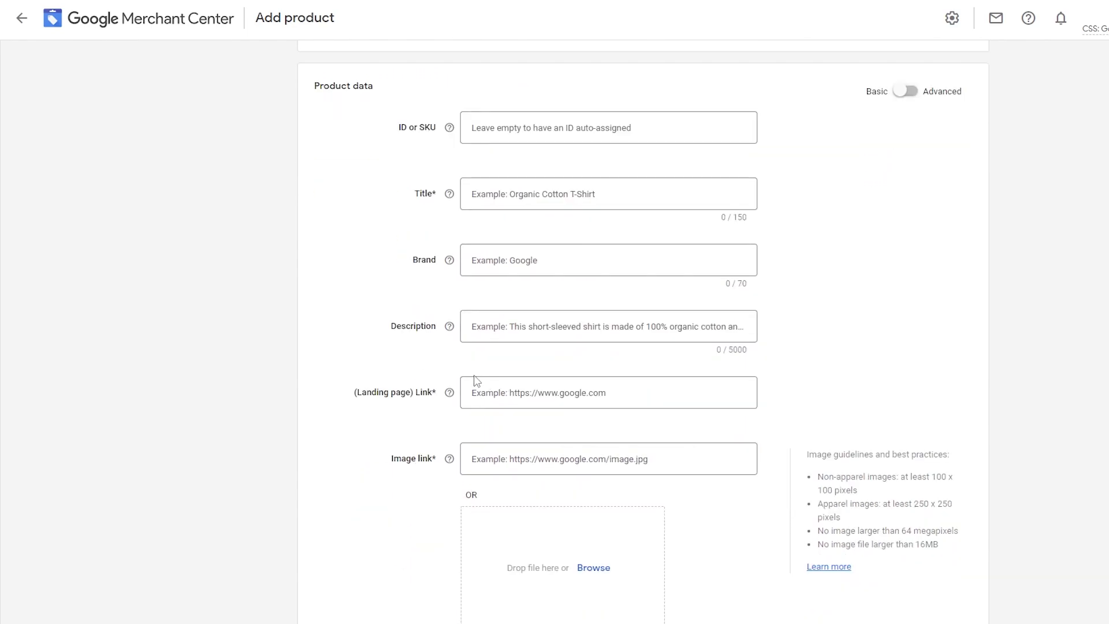
{"action": "scroll", "coordinate": [502, 345], "scroll_direction": "down", "scroll_amount": 3}
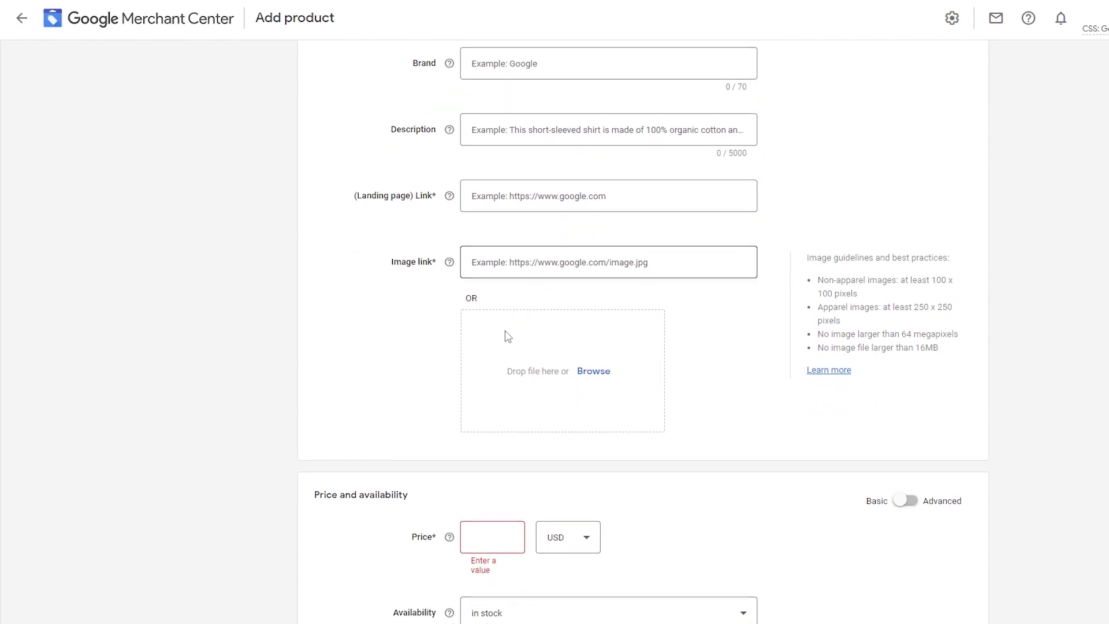
{"action": "scroll", "coordinate": [508, 336], "scroll_direction": "down", "scroll_amount": 2}
{"action": "scroll", "coordinate": [509, 332], "scroll_direction": "down", "scroll_amount": 1}
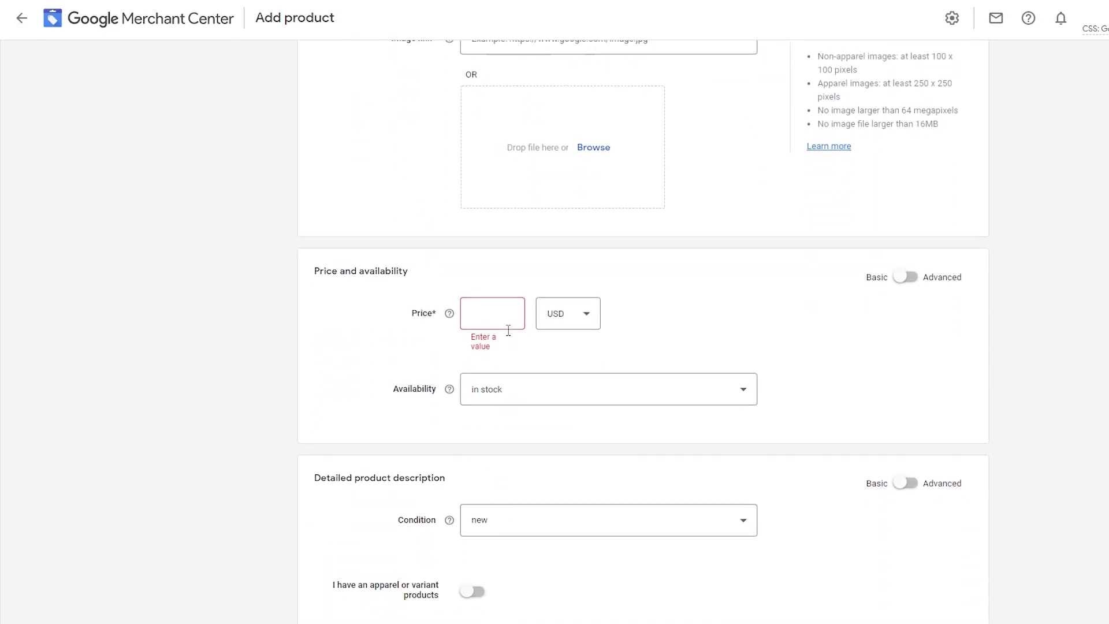
{"action": "scroll", "coordinate": [510, 329], "scroll_direction": "down", "scroll_amount": 4}
{"action": "scroll", "coordinate": [577, 439], "scroll_direction": "up", "scroll_amount": 3}
{"action": "scroll", "coordinate": [571, 457], "scroll_direction": "up", "scroll_amount": 20}
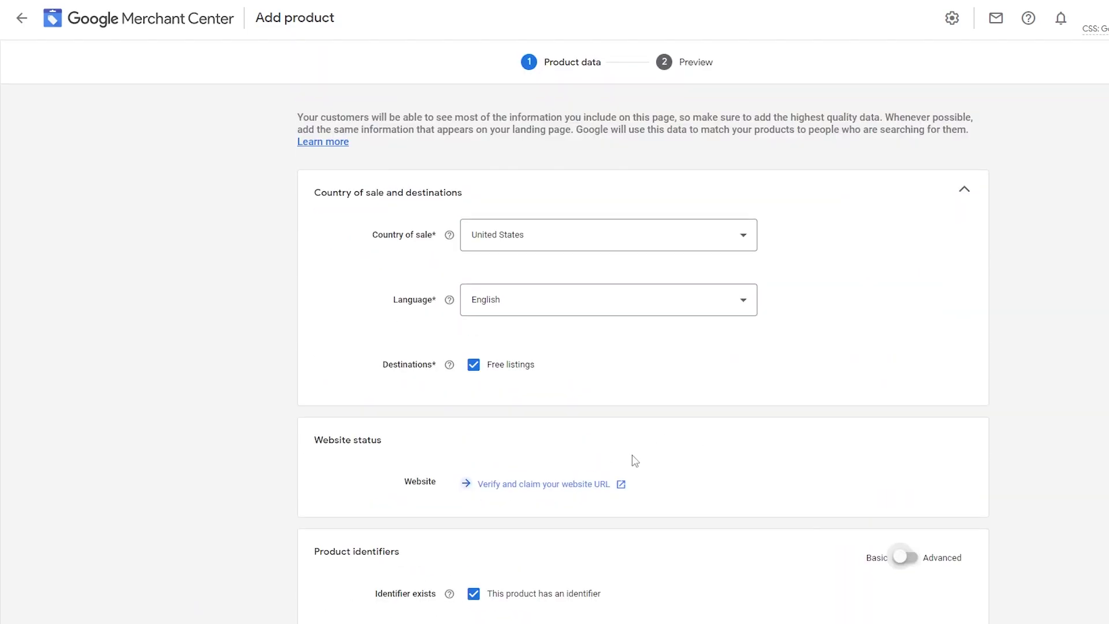
- Return to the product identifiers section and make the GTIN, UPC, EAN, JAN or ISBN field ready for entry
{"action": "scroll", "coordinate": [530, 335], "scroll_direction": "down", "scroll_amount": 5}
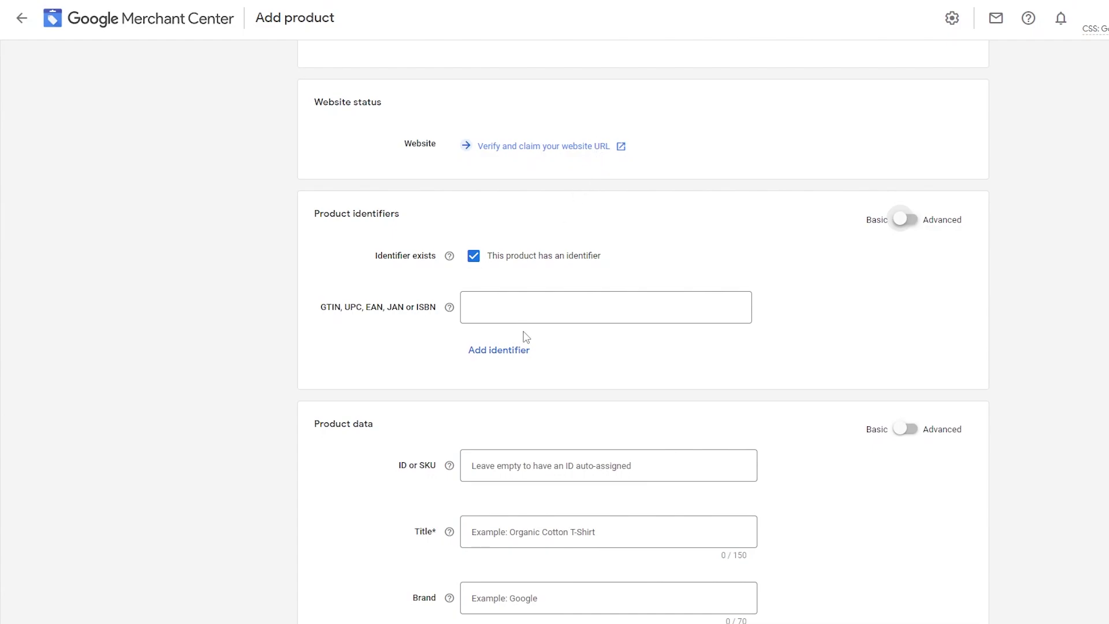
{"action": "scroll", "coordinate": [523, 278], "scroll_direction": "down", "scroll_amount": 2}
{"action": "left_click", "coordinate": [557, 173]}
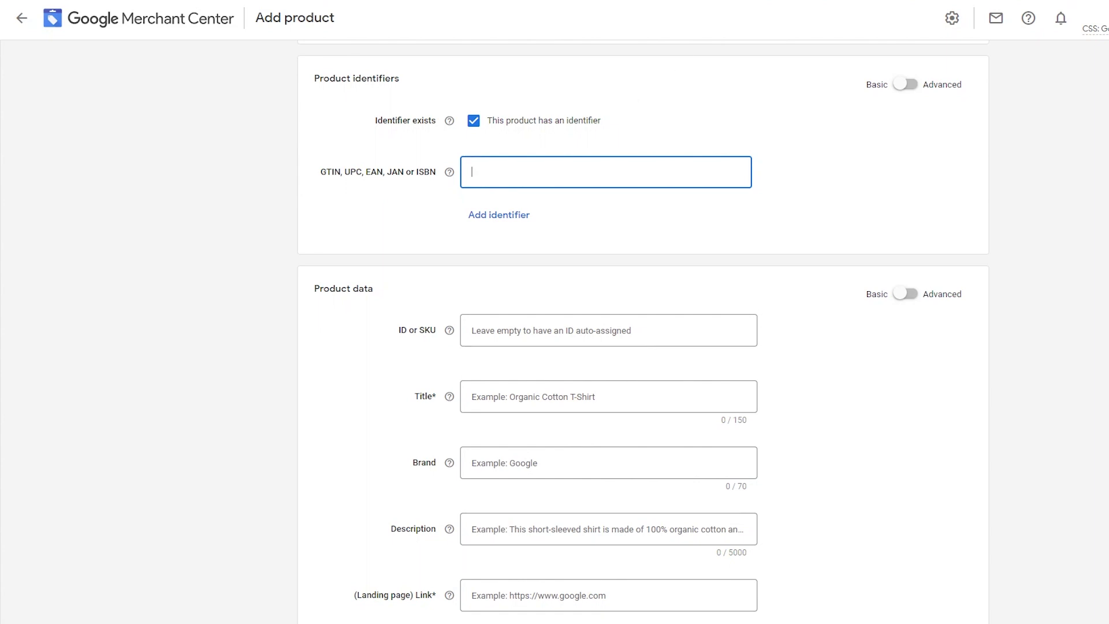
- Switch to the product category list and examine its category paths, from pet supplies and apparel to musical instrument accessories
{"action": "key", "text": "ctrl+Tab"}
{"action": "scroll", "coordinate": [363, 381], "scroll_direction": "down", "scroll_amount": 20}
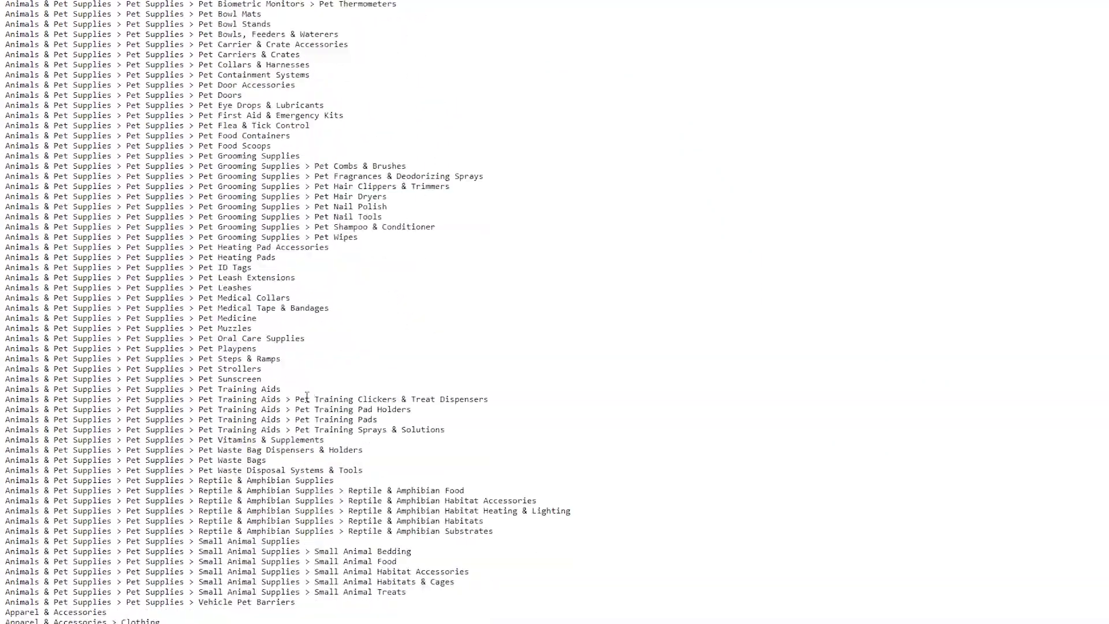
{"action": "scroll", "coordinate": [301, 406], "scroll_direction": "down", "scroll_amount": 20}
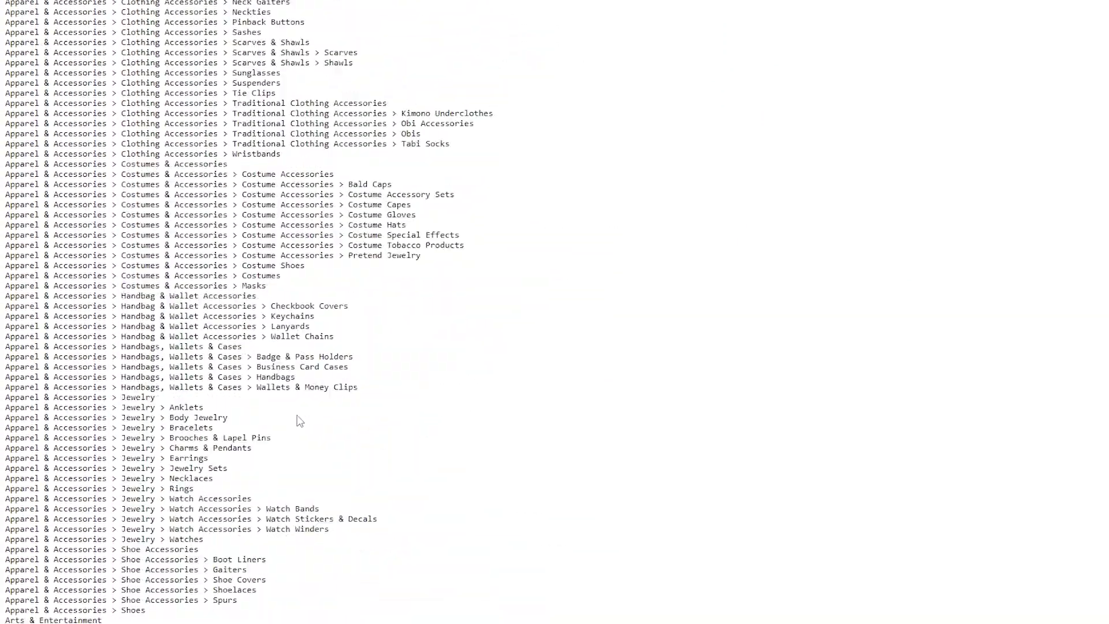
{"action": "scroll", "coordinate": [300, 402], "scroll_direction": "down", "scroll_amount": 20}
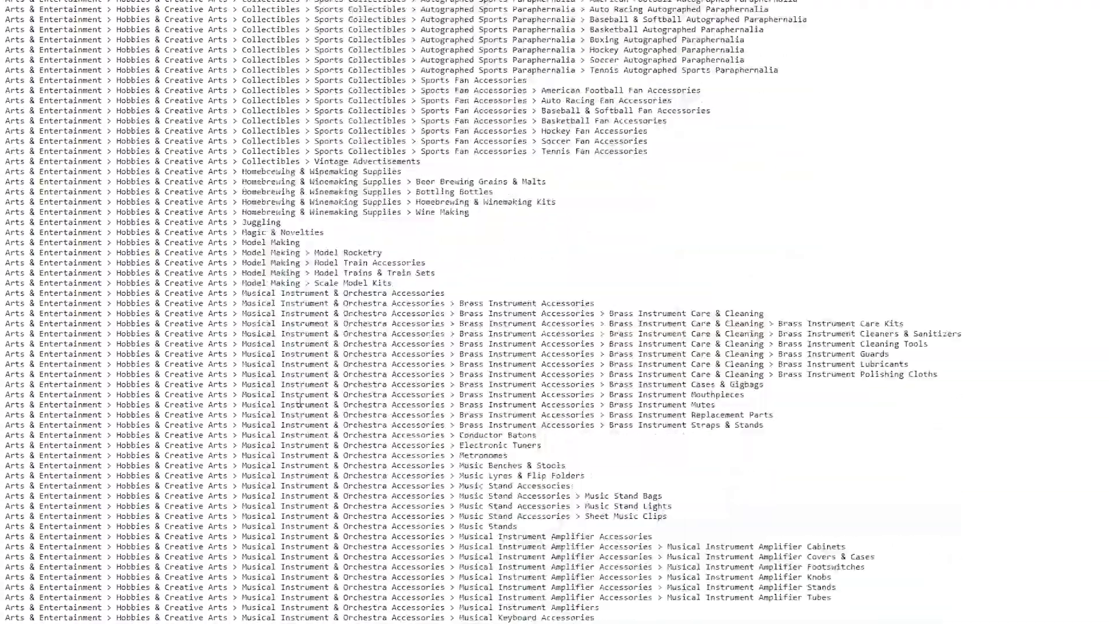
{"action": "scroll", "coordinate": [408, 395], "scroll_direction": "down", "scroll_amount": 3}
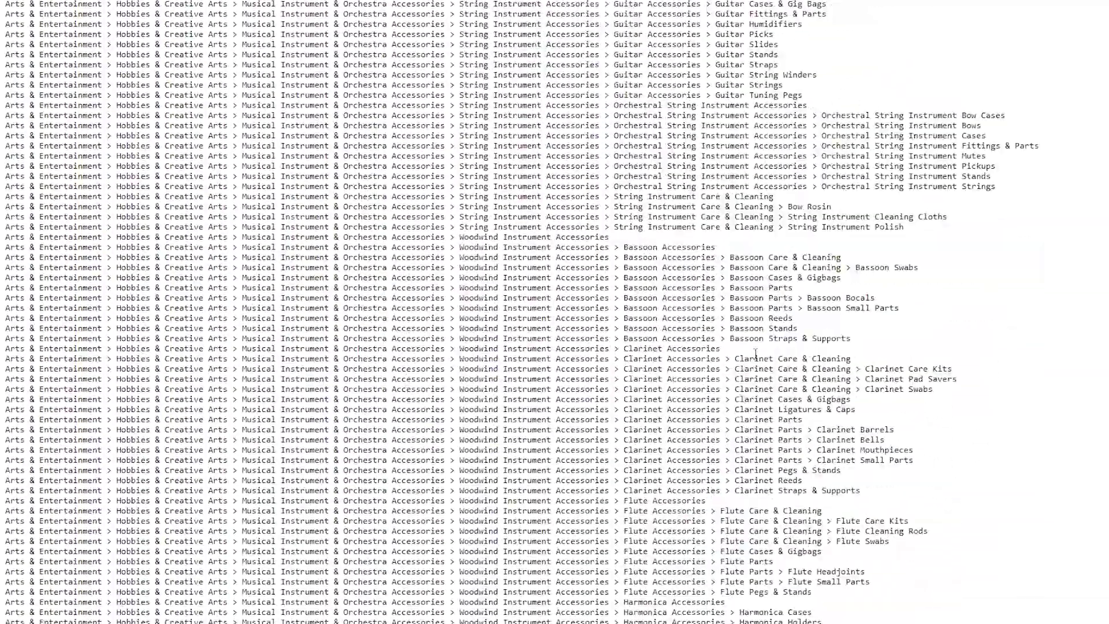
{"action": "left_click_drag", "start_coordinate": [817, 331], "coordinate": [242, 353]}
{"action": "left_click", "coordinate": [217, 356]}
{"action": "scroll", "coordinate": [190, 396], "scroll_direction": "up", "scroll_amount": 9}
{"action": "scroll", "coordinate": [191, 396], "scroll_direction": "up", "scroll_amount": 20}
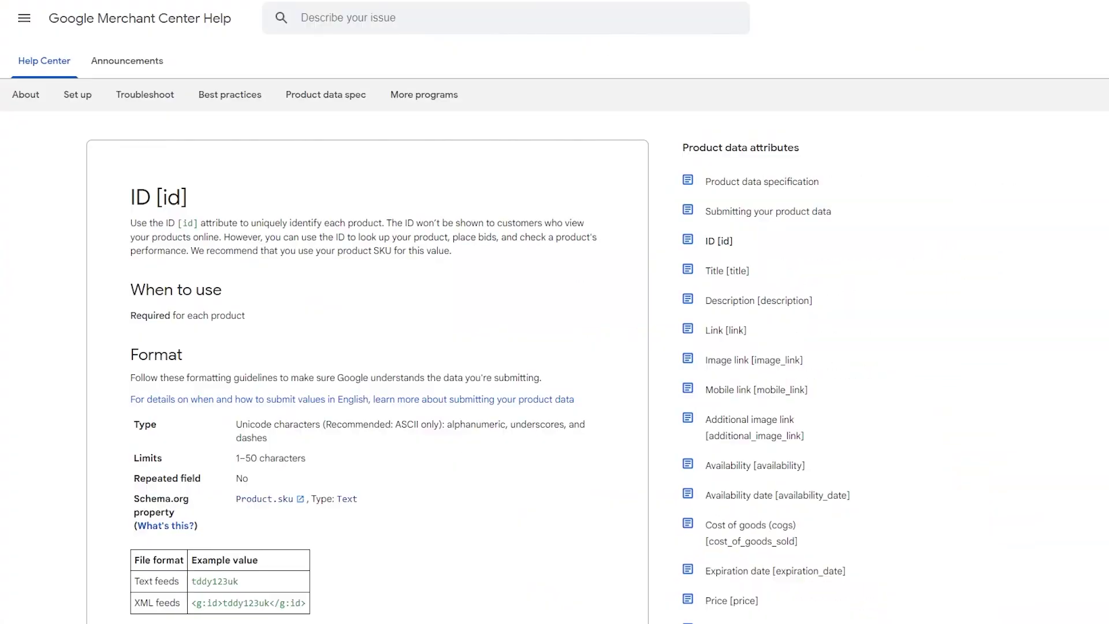
{"action": "scroll", "coordinate": [292, 283], "scroll_direction": "down", "scroll_amount": 1}
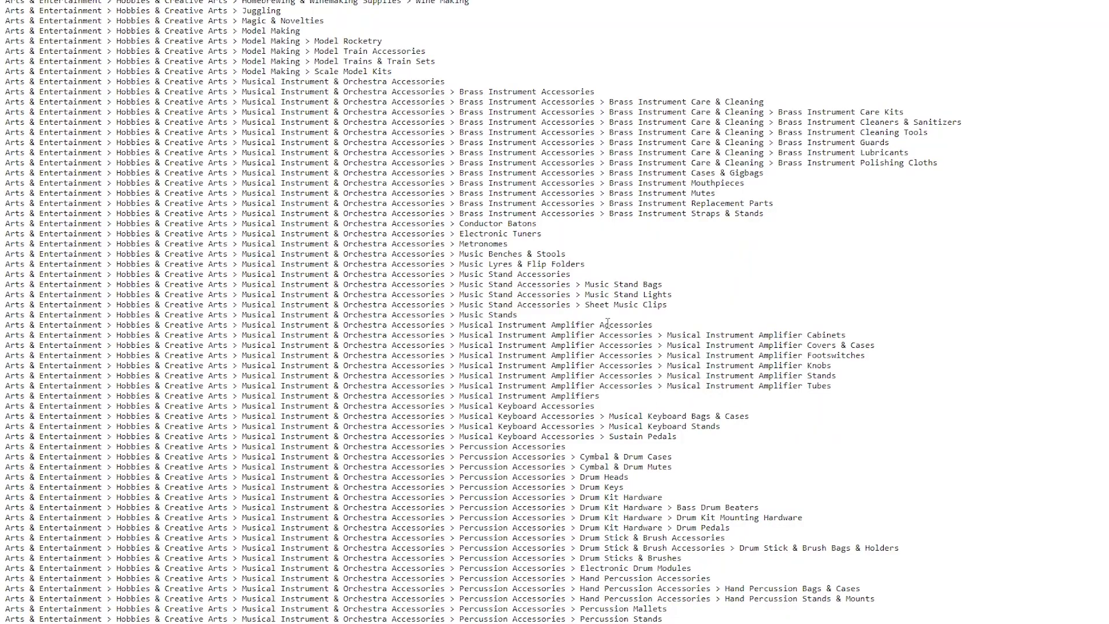
{"action": "left_click_drag", "start_coordinate": [3, 318], "coordinate": [784, 289]}
{"action": "scroll", "coordinate": [552, 326], "scroll_direction": "up", "scroll_amount": 20}
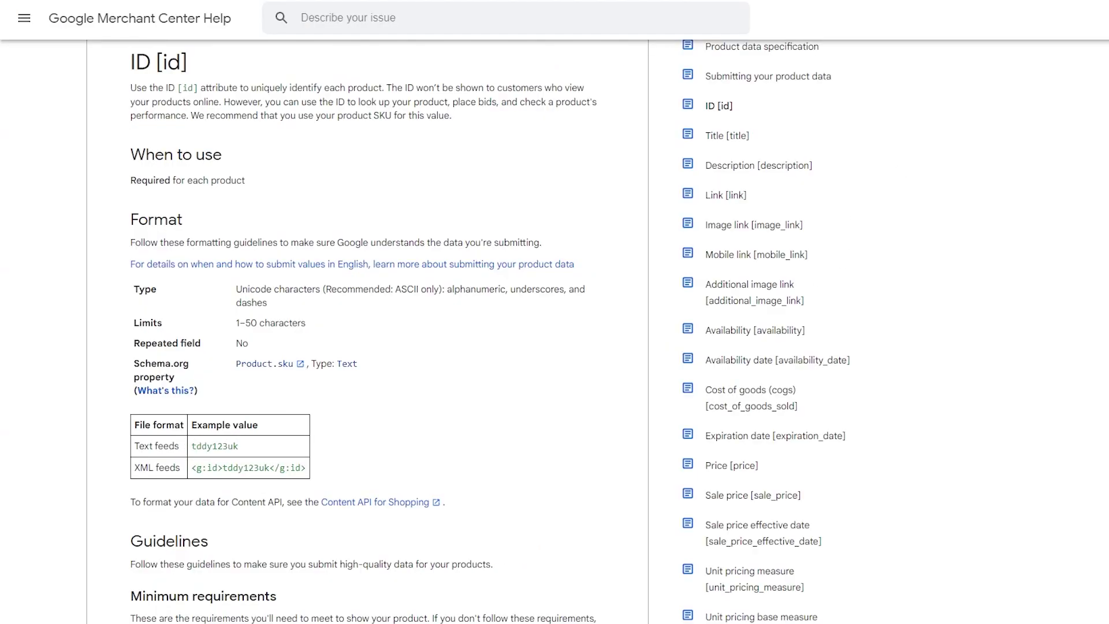
- Examine the ID attribute's format and guidelines in the Merchant Center Help article, along with the list of product data attributes
{"action": "scroll", "coordinate": [618, 315], "scroll_direction": "down", "scroll_amount": 3}
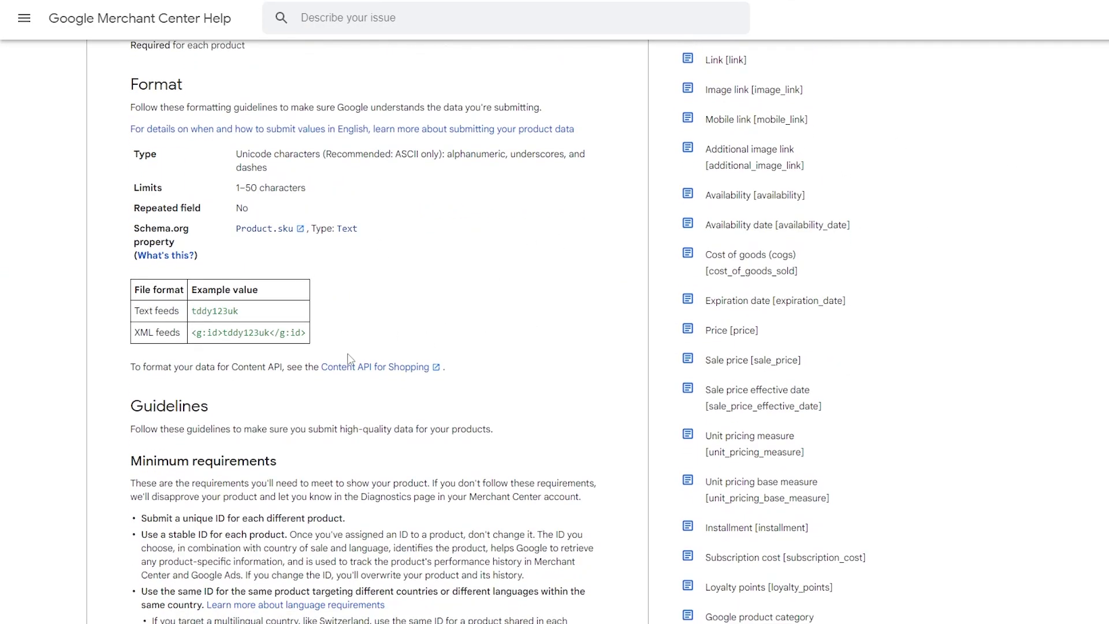
{"action": "scroll", "coordinate": [432, 400], "scroll_direction": "down", "scroll_amount": 1}
{"action": "scroll", "coordinate": [560, 404], "scroll_direction": "up", "scroll_amount": 5}
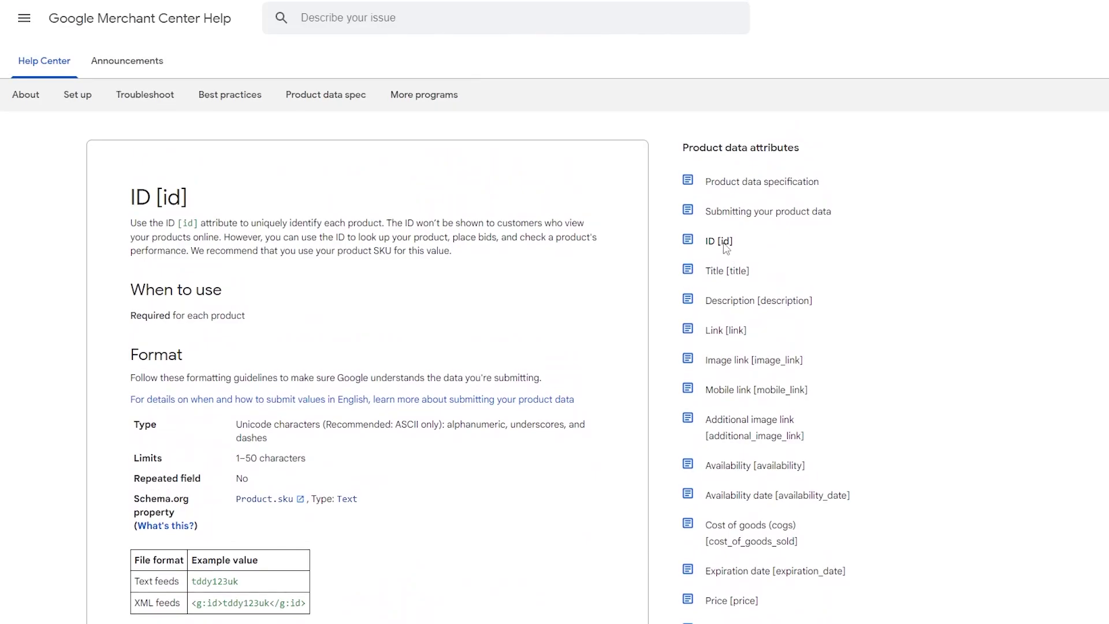
{"action": "scroll", "coordinate": [749, 375], "scroll_direction": "down", "scroll_amount": 10}
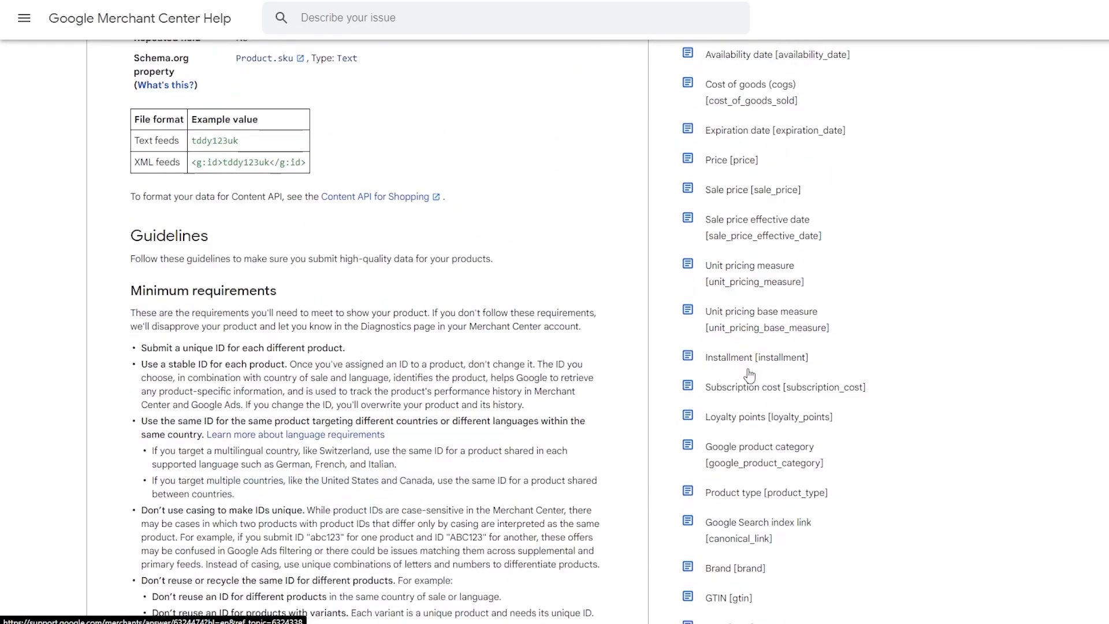
{"action": "scroll", "coordinate": [749, 374], "scroll_direction": "down", "scroll_amount": 5}
{"action": "scroll", "coordinate": [743, 488], "scroll_direction": "down", "scroll_amount": 14}
{"action": "scroll", "coordinate": [749, 388], "scroll_direction": "up", "scroll_amount": 10}
{"action": "scroll", "coordinate": [748, 408], "scroll_direction": "up", "scroll_amount": 18}
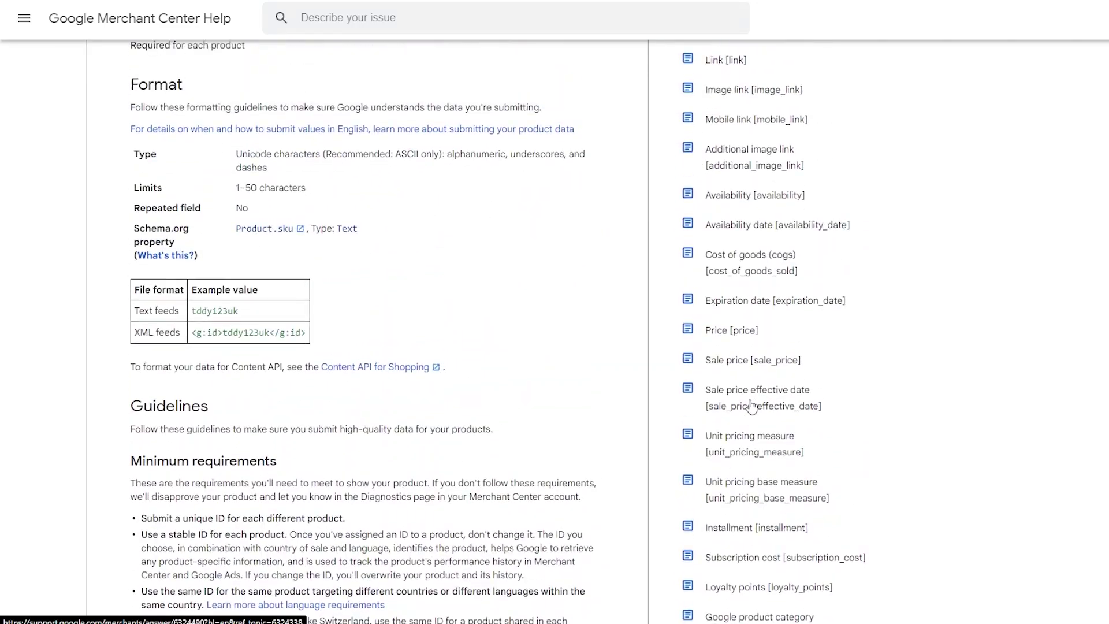
- Open the GTIN attribute article and examine its number types, digit limits and example entry
{"action": "scroll", "coordinate": [751, 412], "scroll_direction": "down", "scroll_amount": 10}
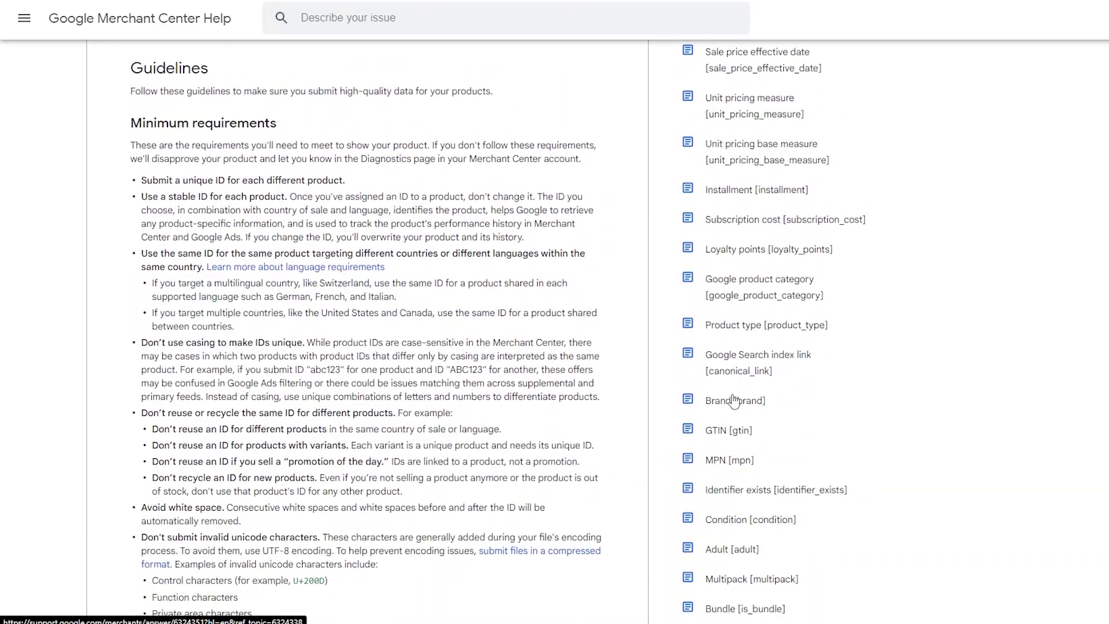
{"action": "left_click", "coordinate": [731, 435]}
{"action": "scroll", "coordinate": [403, 436], "scroll_direction": "down", "scroll_amount": 6}
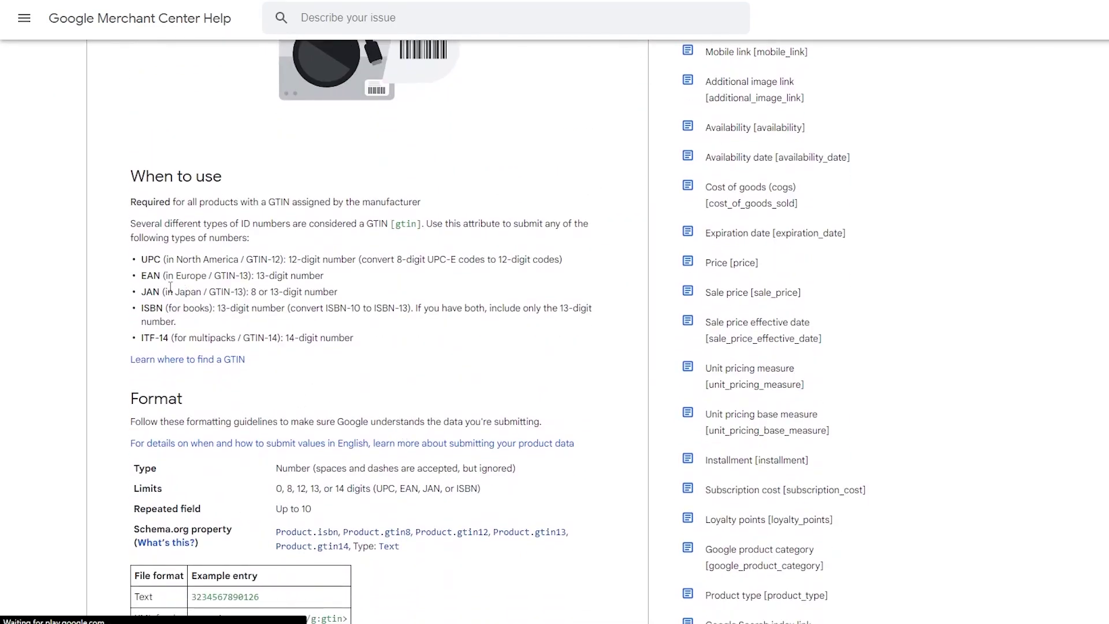
{"action": "scroll", "coordinate": [340, 395], "scroll_direction": "down", "scroll_amount": 4}
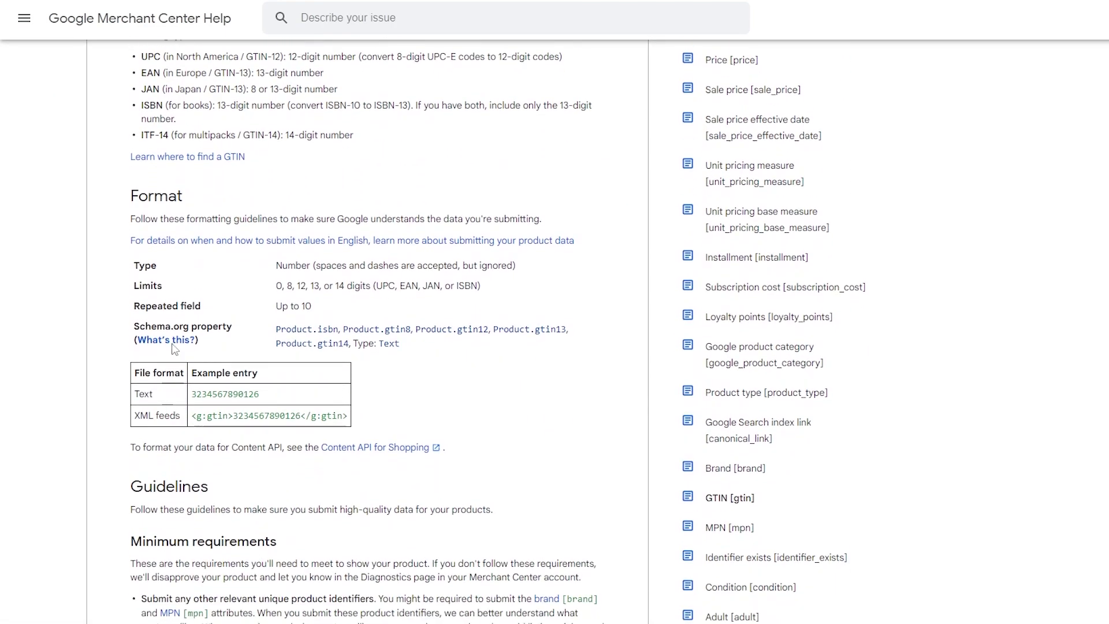
{"action": "left_click_drag", "start_coordinate": [191, 401], "coordinate": [287, 393]}
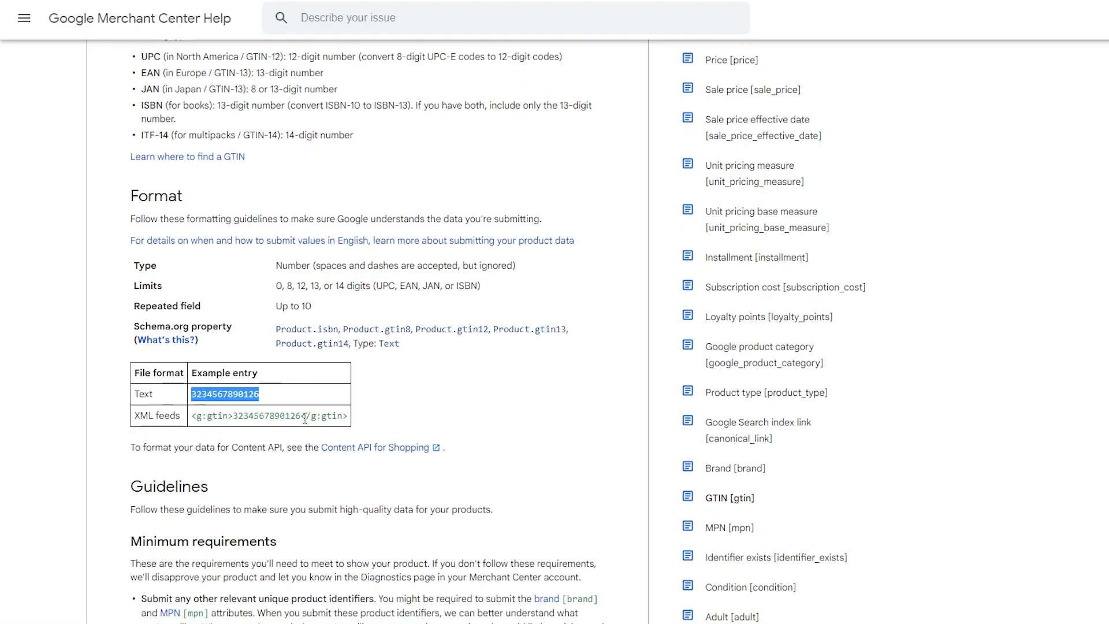
{"action": "left_click", "coordinate": [393, 422]}
{"action": "left_click_drag", "start_coordinate": [275, 285], "coordinate": [326, 290]}
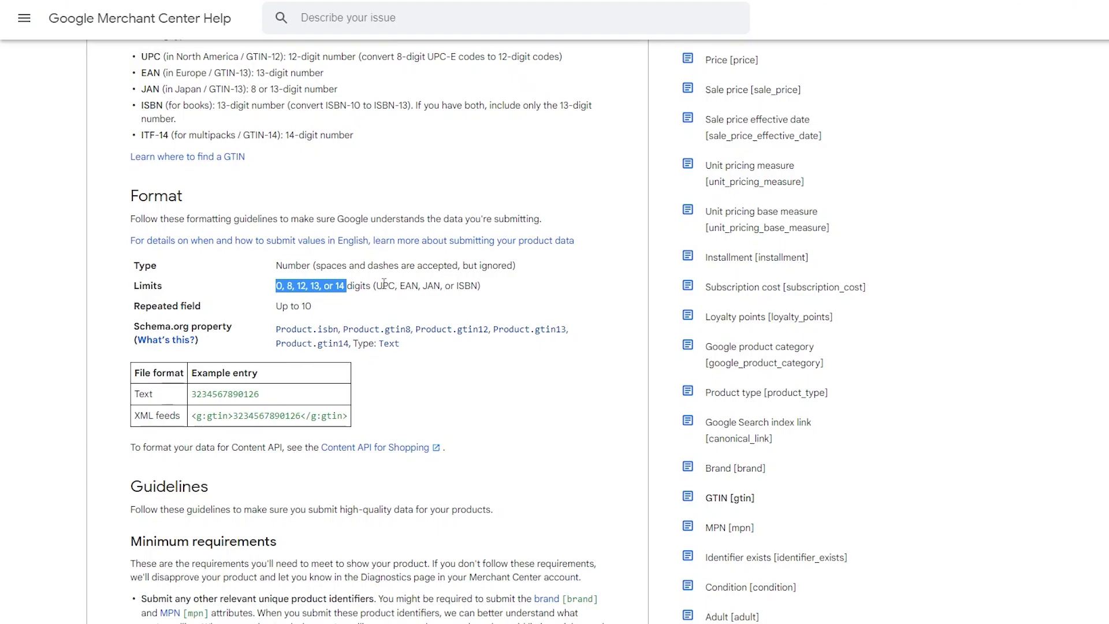
{"action": "left_click", "coordinate": [380, 284]}
{"action": "left_click_drag", "start_coordinate": [404, 287], "coordinate": [470, 297]}
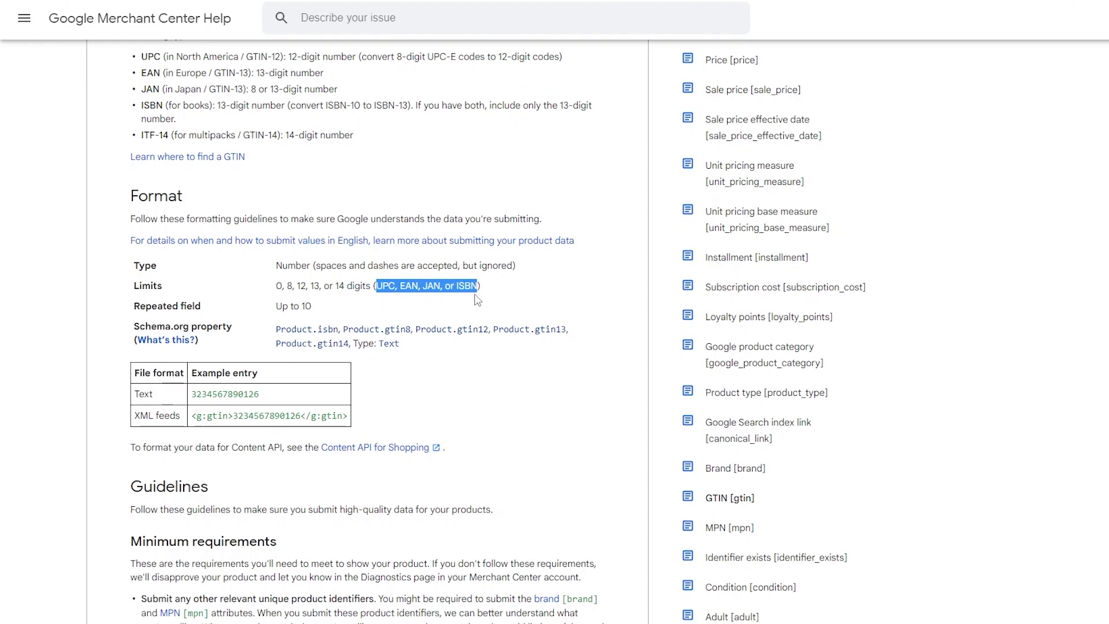
{"action": "left_click", "coordinate": [332, 281]}
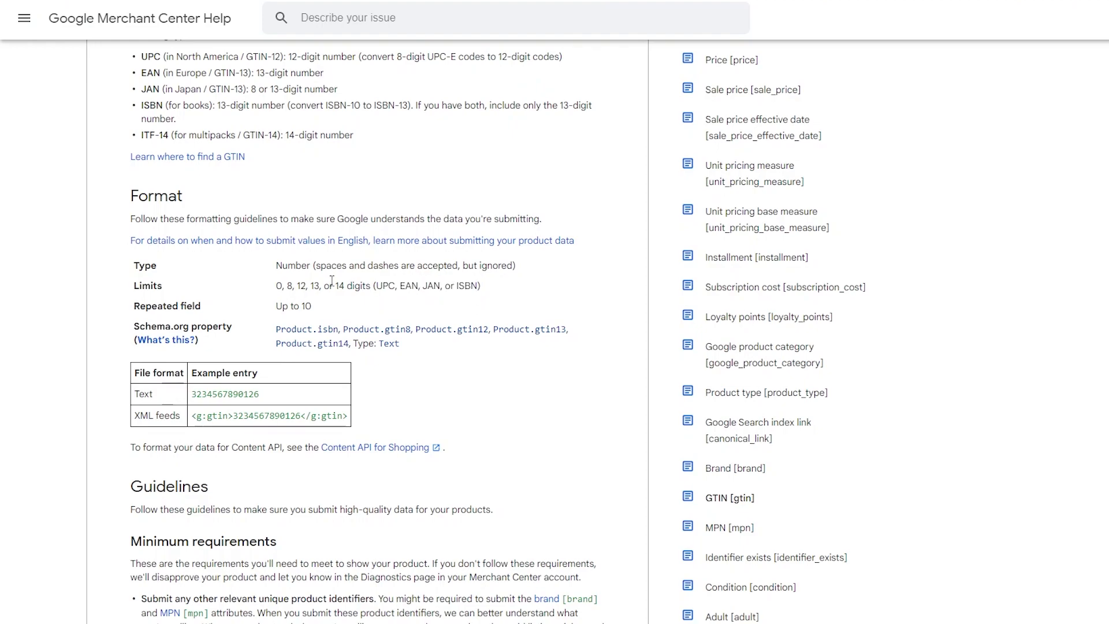
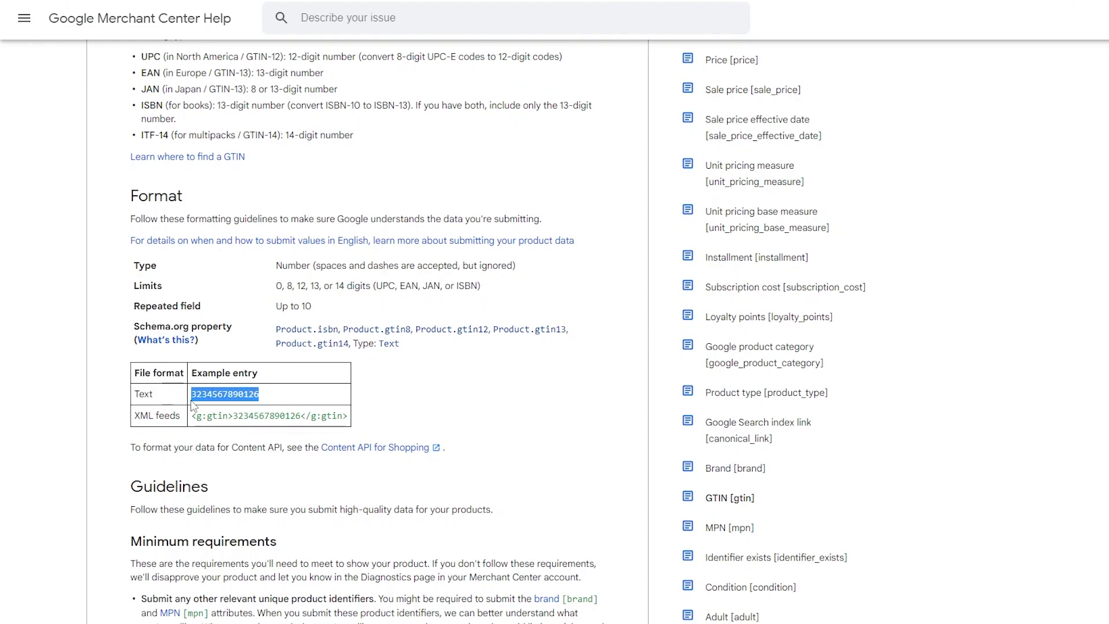
{"action": "right_click", "coordinate": [241, 397]}
{"action": "left_click", "coordinate": [246, 404]}
{"action": "key", "text": "alt+Tab"}
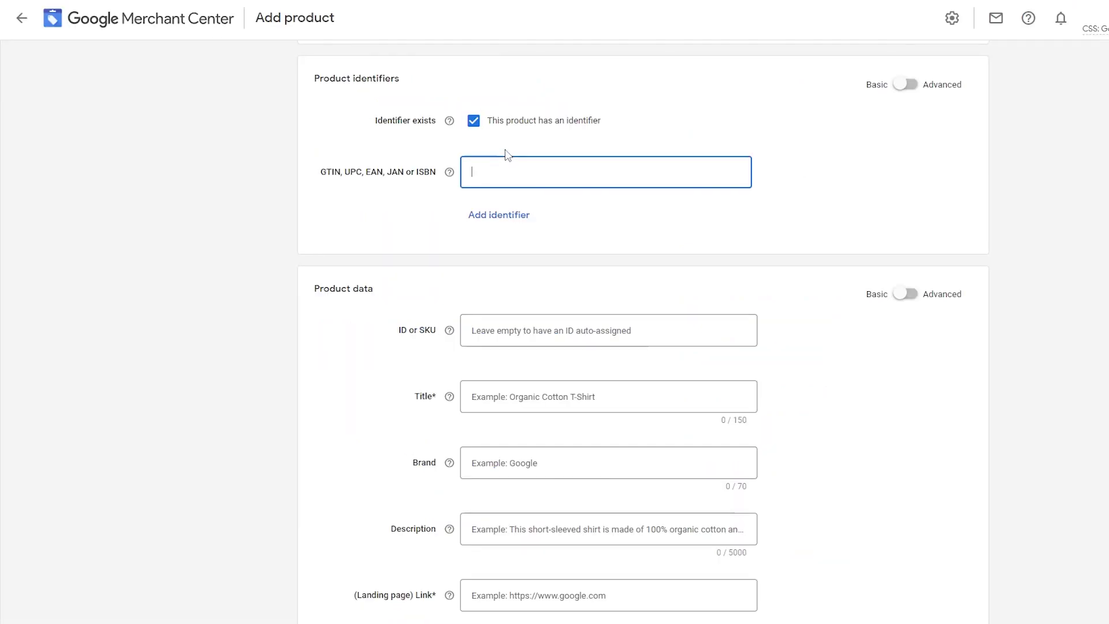
{"action": "key", "text": "ctrl+v"}
{"action": "left_click", "coordinate": [610, 245]}
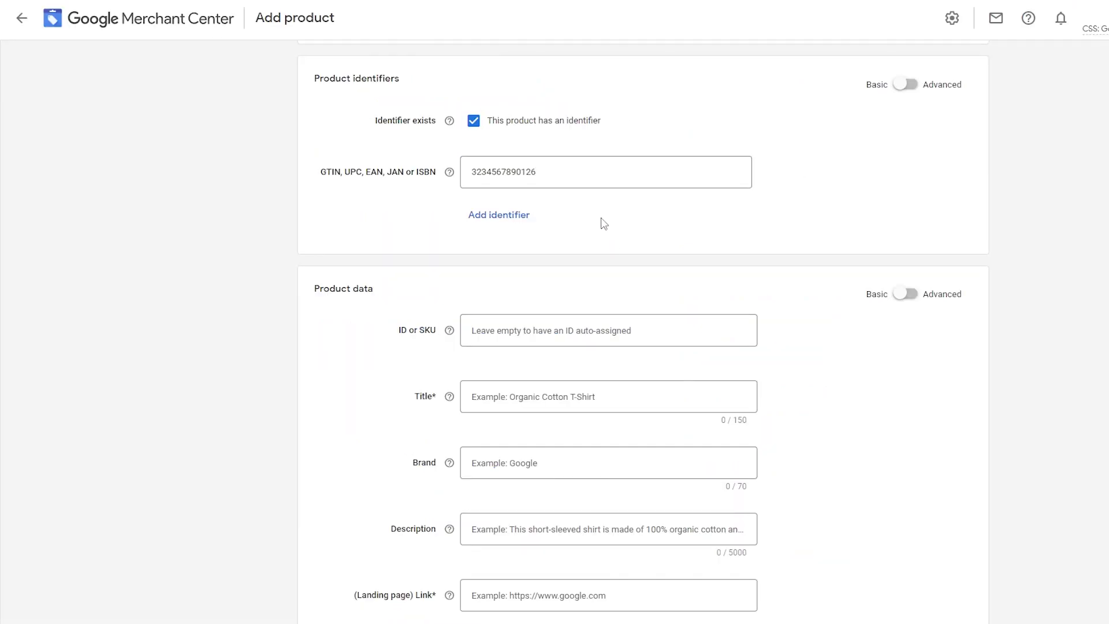
{"action": "scroll", "coordinate": [599, 223], "scroll_direction": "down", "scroll_amount": 1}
{"action": "left_click", "coordinate": [488, 261]}
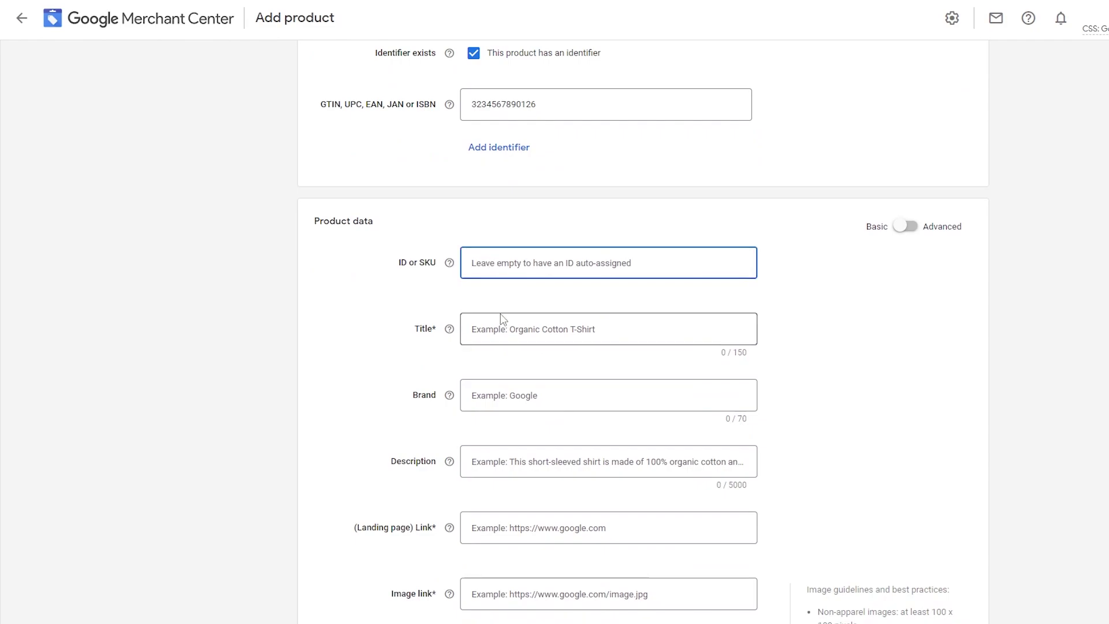
{"action": "key", "text": "ctrl+v"}
{"action": "left_click_drag", "start_coordinate": [398, 263], "coordinate": [441, 274]}
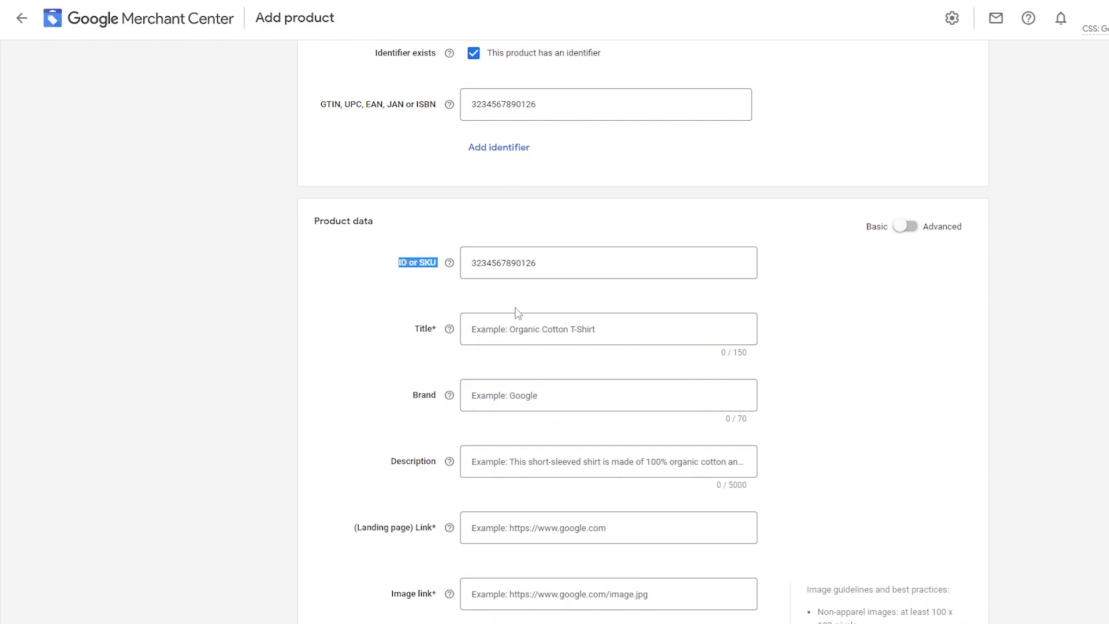
- Set the product's title to "Fountain pen" and its brand to "fountain"
{"action": "left_click", "coordinate": [491, 327]}
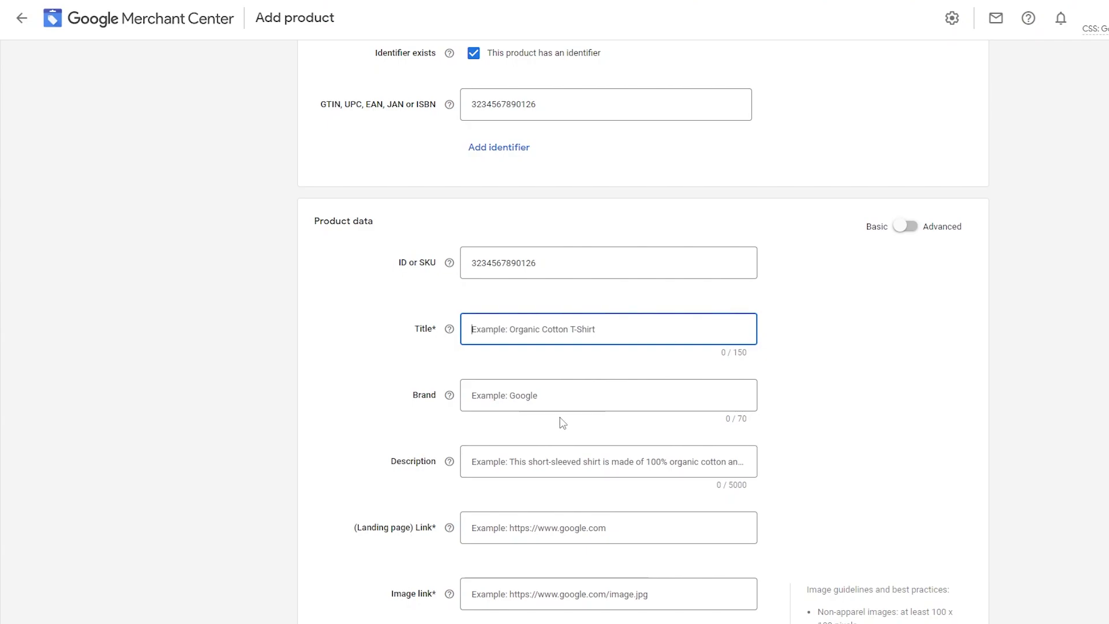
{"action": "type", "text": "Fountain pen"}
{"action": "left_click", "coordinate": [511, 407]}
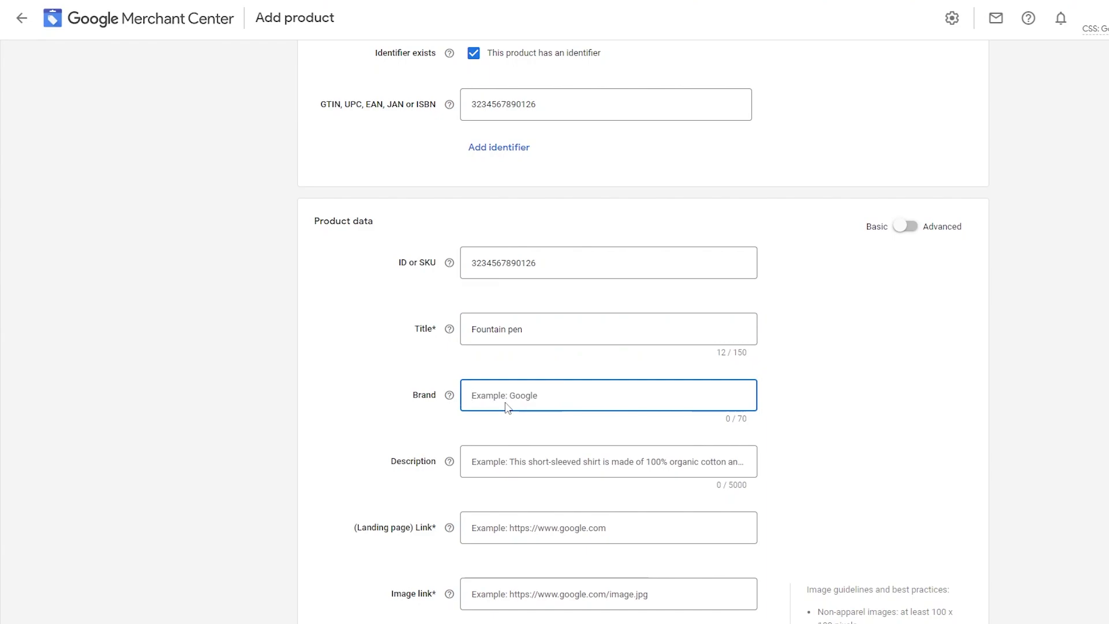
{"action": "type", "text": "fountain"}
- Set the product's description to "this is a nice pen"
{"action": "scroll", "coordinate": [508, 398], "scroll_direction": "down", "scroll_amount": 3}
{"action": "left_click", "coordinate": [529, 259]}
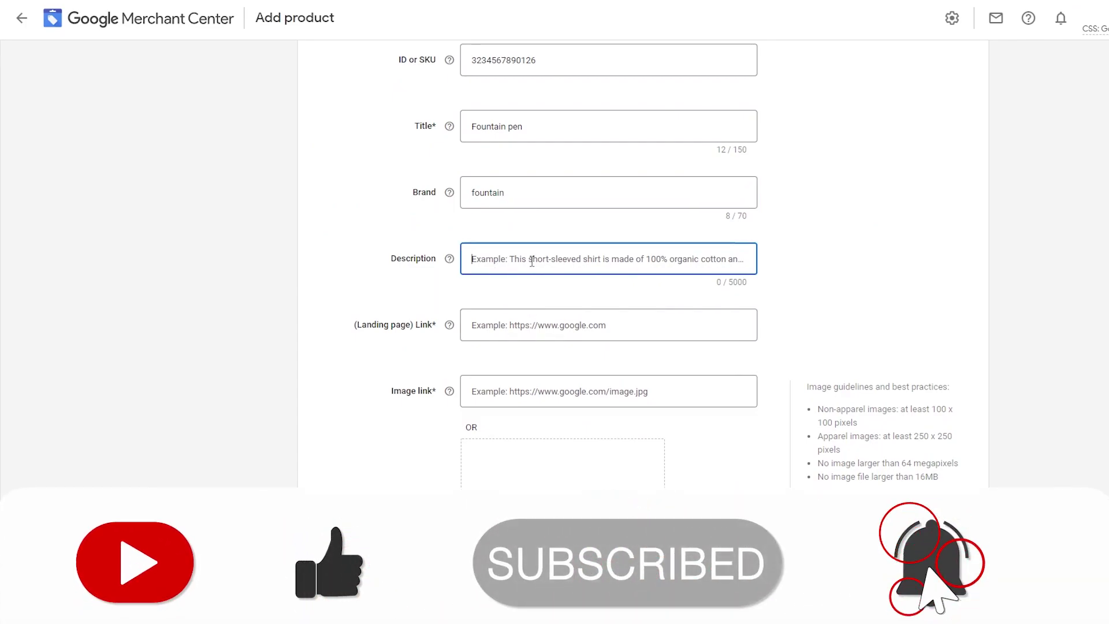
{"action": "type", "text": "thi"}
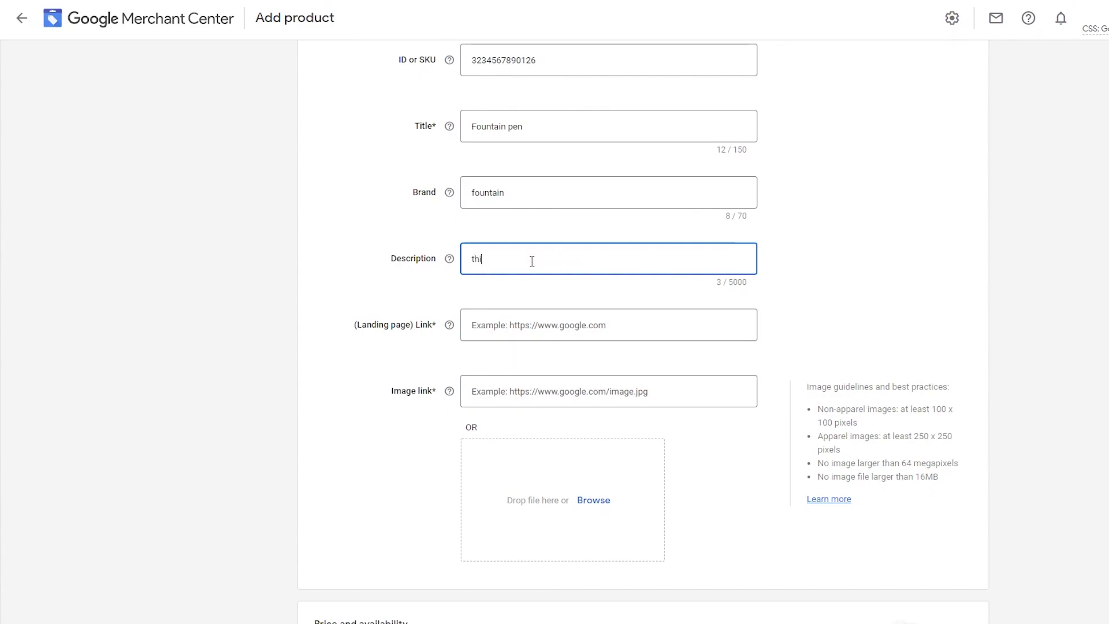
{"action": "type", "text": "s is a nice pen"}
{"action": "left_click", "coordinate": [466, 321]}
{"action": "mouse_move", "coordinate": [414, 325]}
{"action": "left_mouse_down"}
{"action": "mouse_move", "coordinate": [355, 325]}
{"action": "mouse_move", "coordinate": [424, 327]}
{"action": "left_mouse_up"}
{"action": "left_click_drag", "start_coordinate": [351, 327], "coordinate": [380, 333]}
{"action": "left_click", "coordinate": [515, 354]}
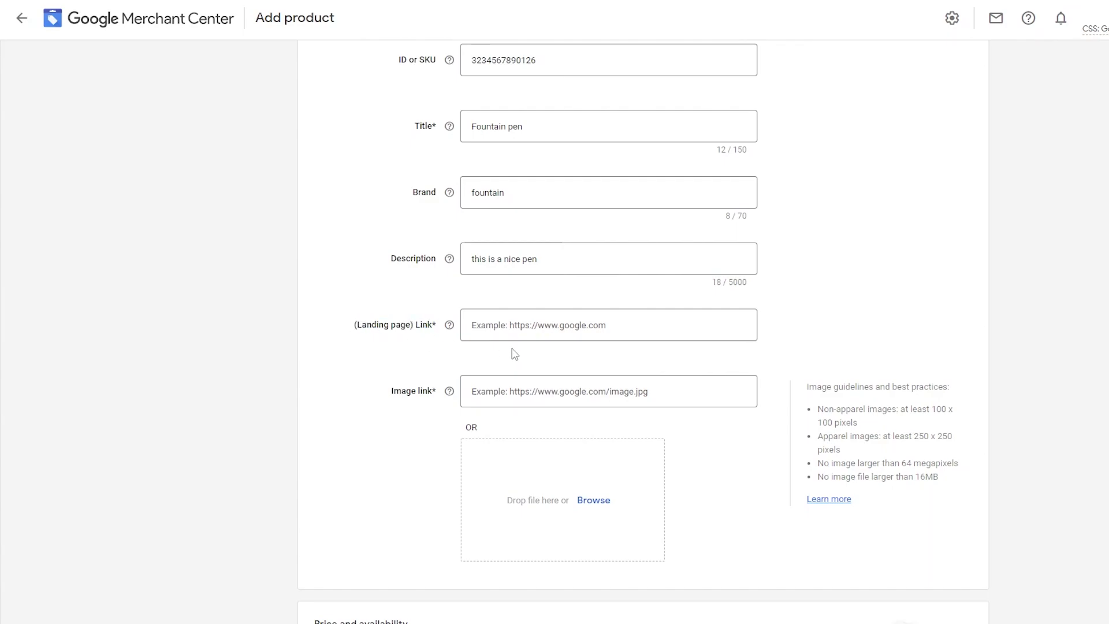
- Look through the Google product taxonomy list and the image, price, availability and condition fields of the new product
{"action": "key", "text": "Tab"}
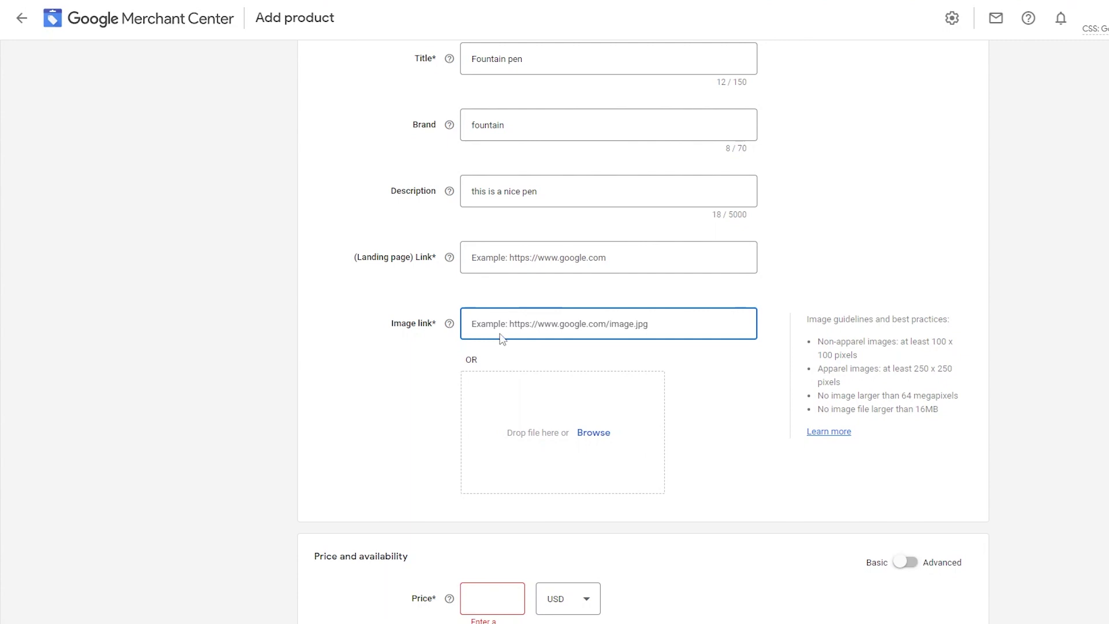
{"action": "scroll", "coordinate": [624, 341], "scroll_direction": "down", "scroll_amount": 2}
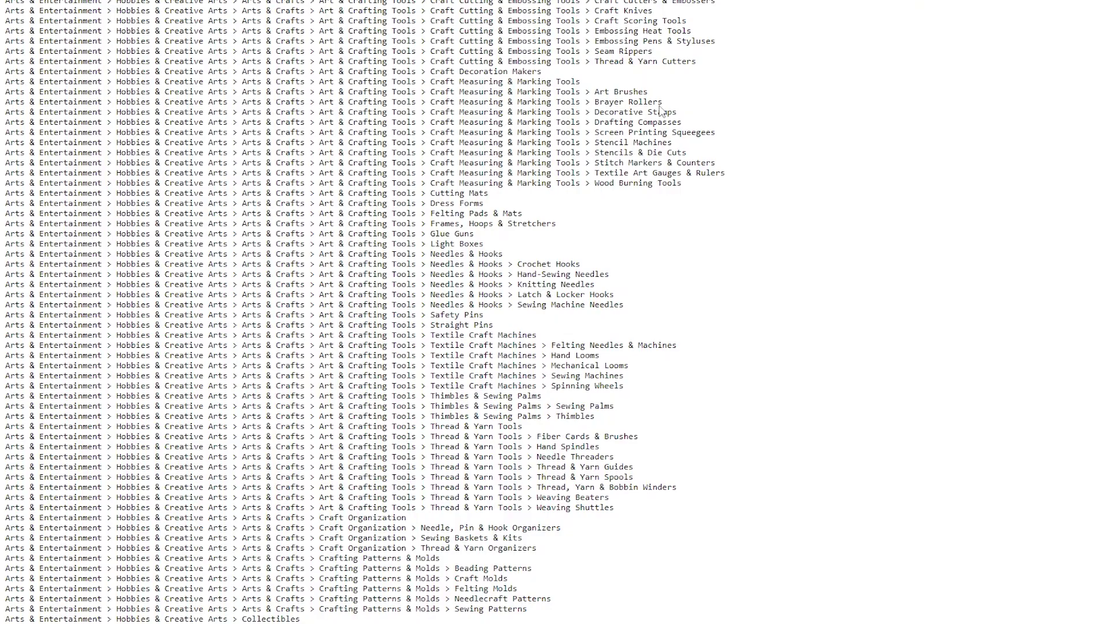
{"action": "scroll", "coordinate": [660, 111], "scroll_direction": "down", "scroll_amount": 20}
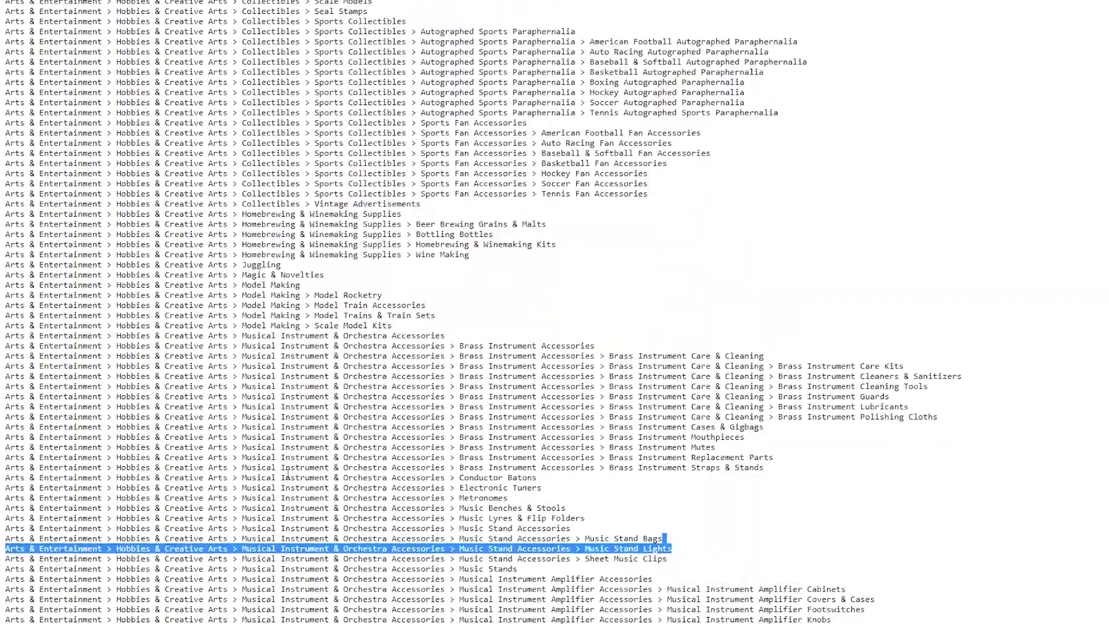
{"action": "left_click", "coordinate": [288, 474]}
{"action": "scroll", "coordinate": [654, 416], "scroll_direction": "down", "scroll_amount": 2}
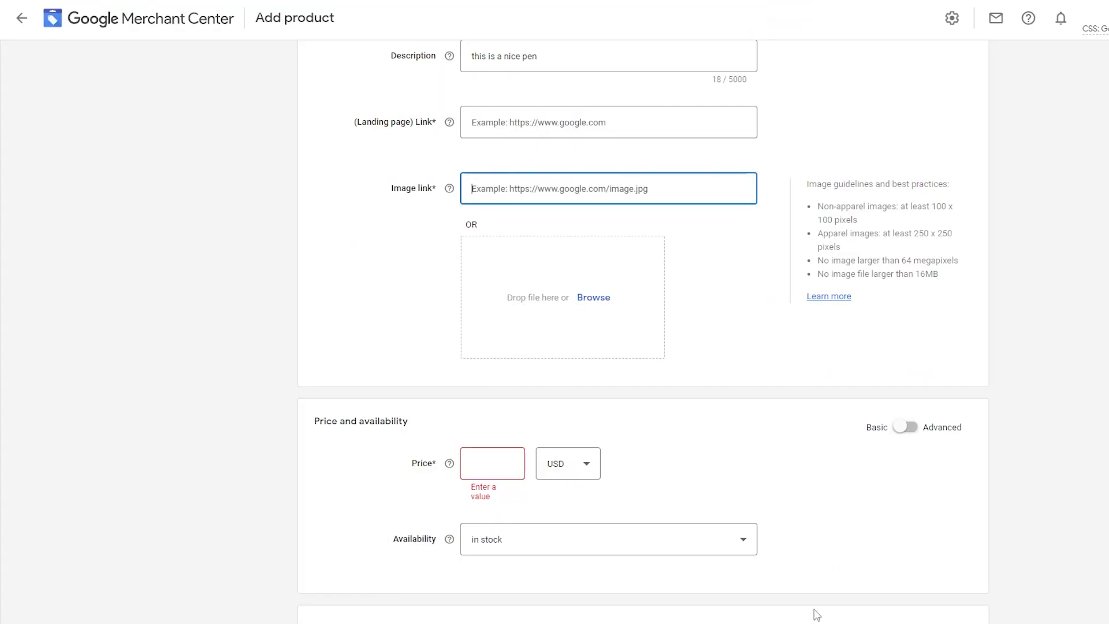
{"action": "scroll", "coordinate": [666, 419], "scroll_direction": "down", "scroll_amount": 2}
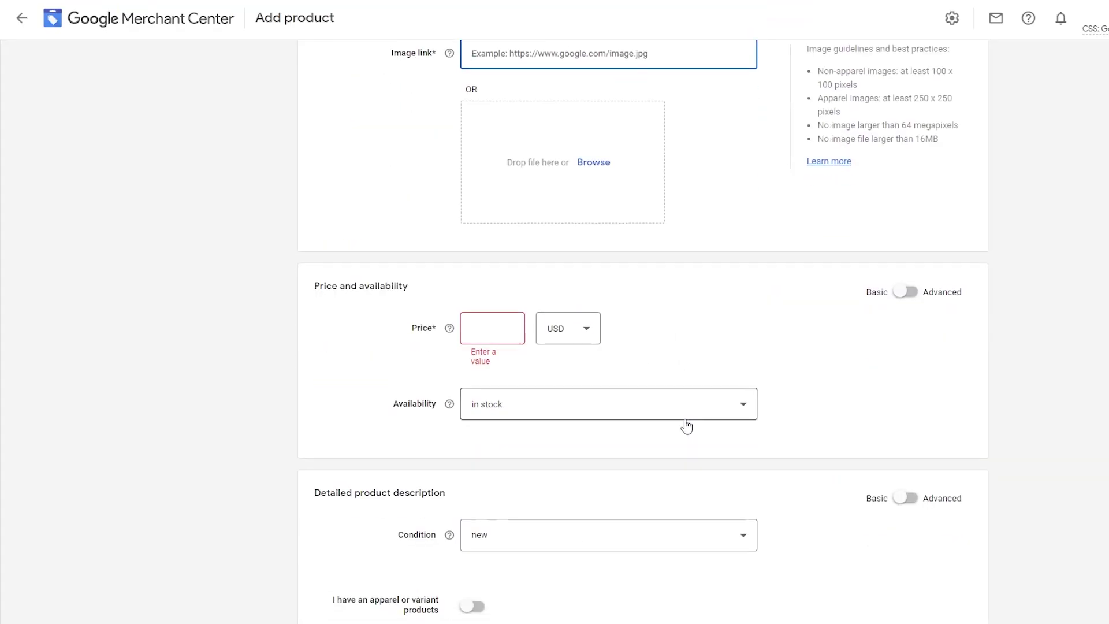
{"action": "scroll", "coordinate": [685, 426], "scroll_direction": "up", "scroll_amount": 1}
{"action": "scroll", "coordinate": [683, 431], "scroll_direction": "down", "scroll_amount": 3}
{"action": "scroll", "coordinate": [683, 431], "scroll_direction": "up", "scroll_amount": 9}
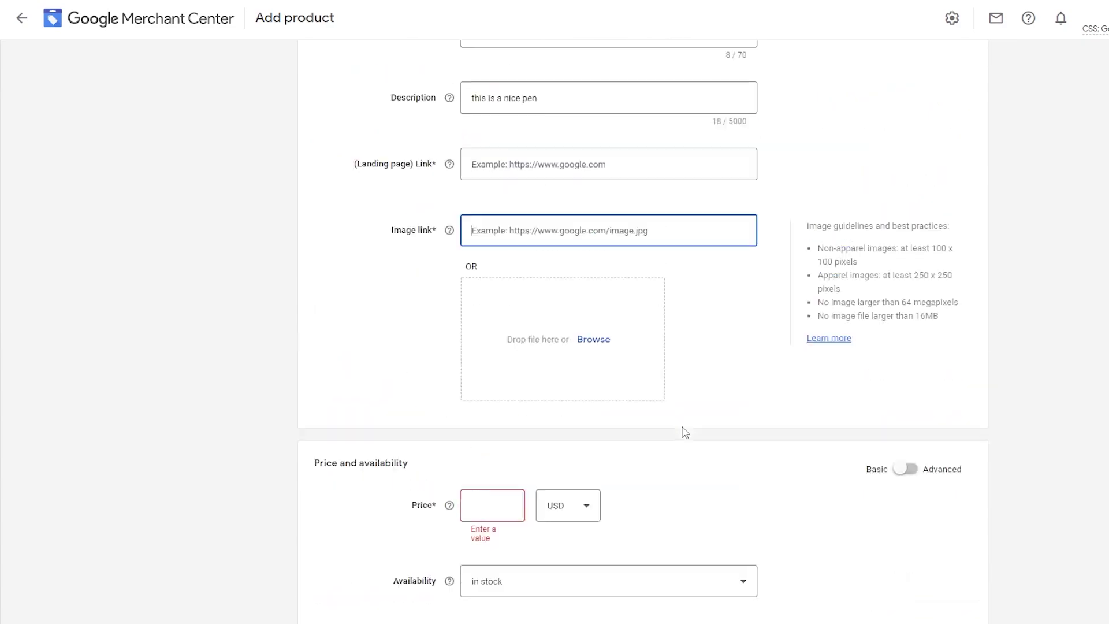
{"action": "scroll", "coordinate": [670, 431], "scroll_direction": "down", "scroll_amount": 4}
{"action": "scroll", "coordinate": [673, 433], "scroll_direction": "down", "scroll_amount": 4}
{"action": "scroll", "coordinate": [597, 178], "scroll_direction": "up", "scroll_amount": 2}
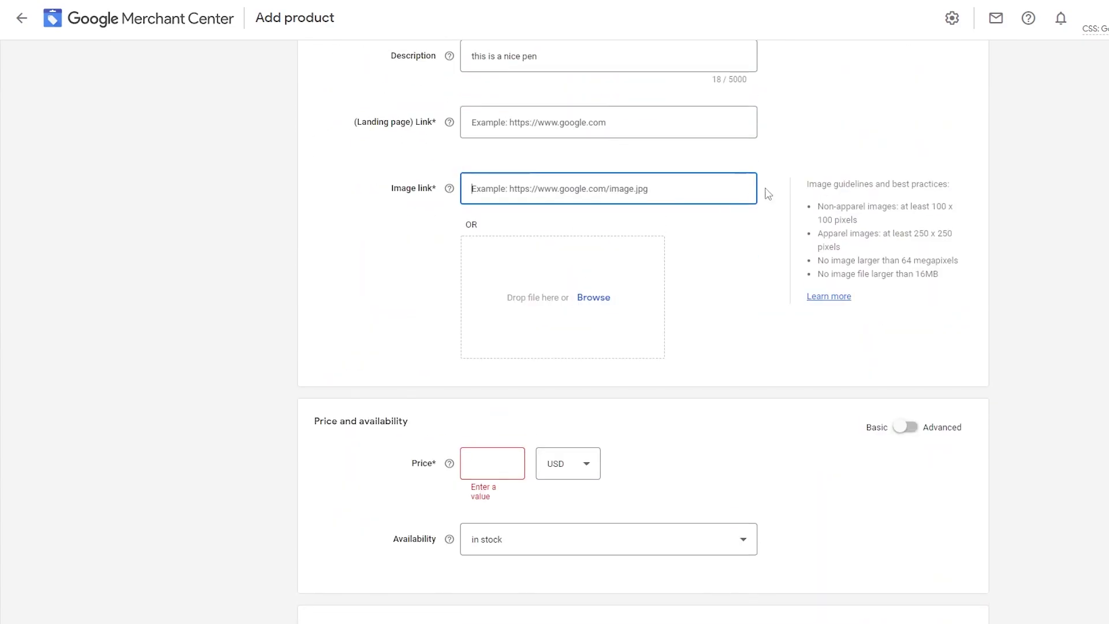
- Search Google Images for "pen" in a new page and narrow the results to clipart
{"action": "key", "text": "ctrl+n"}
{"action": "type", "text": "pen"}
{"action": "key", "text": "Return"}
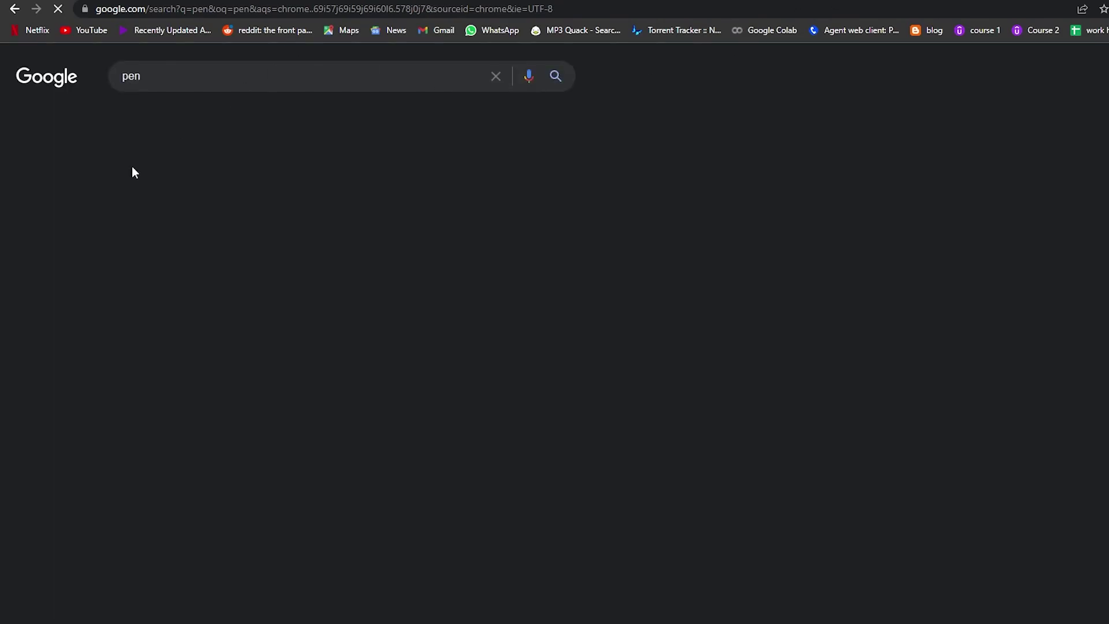
{"action": "left_click", "coordinate": [191, 118]}
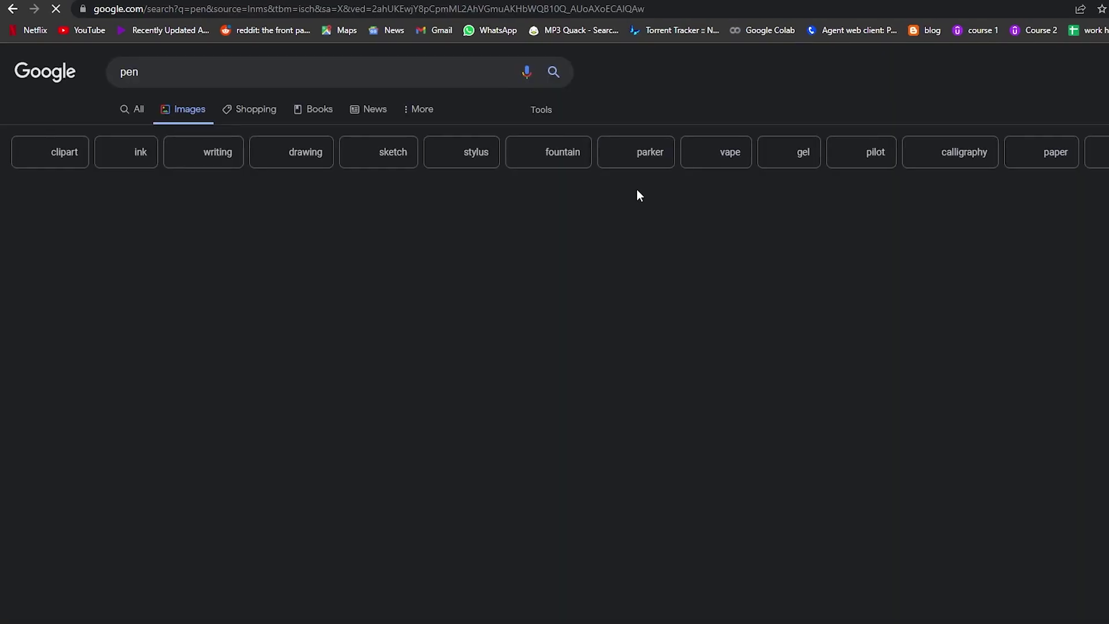
{"action": "scroll", "coordinate": [523, 286], "scroll_direction": "down", "scroll_amount": 3}
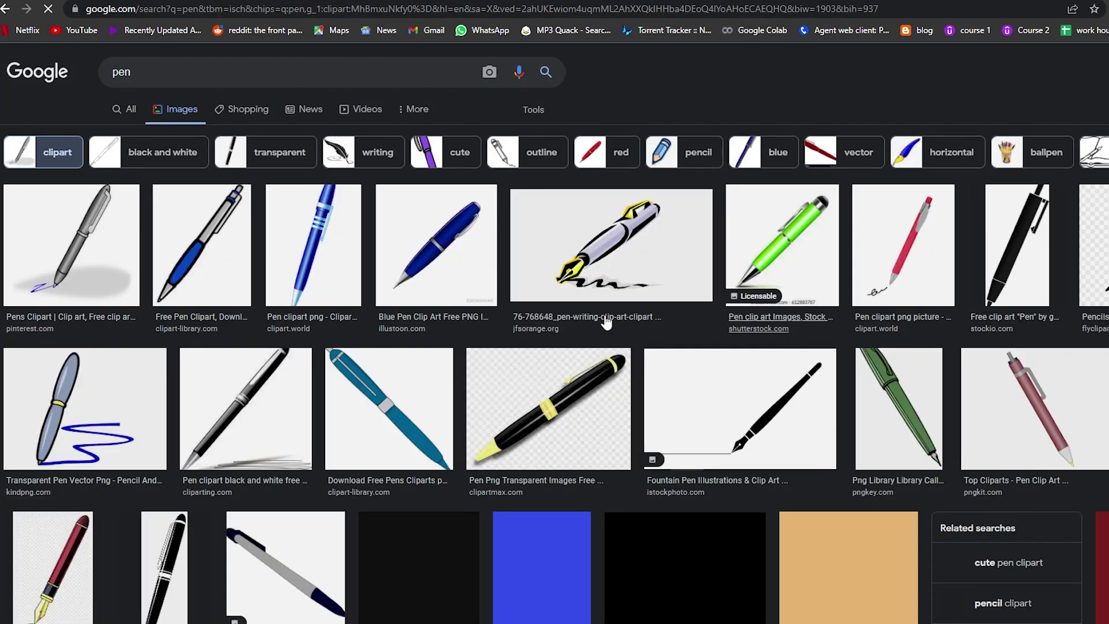
- Copy the image address of the blue pen clipart from clipart.world and paste it as the product's image link
{"action": "left_click", "coordinate": [338, 245]}
{"action": "right_click", "coordinate": [710, 264]}
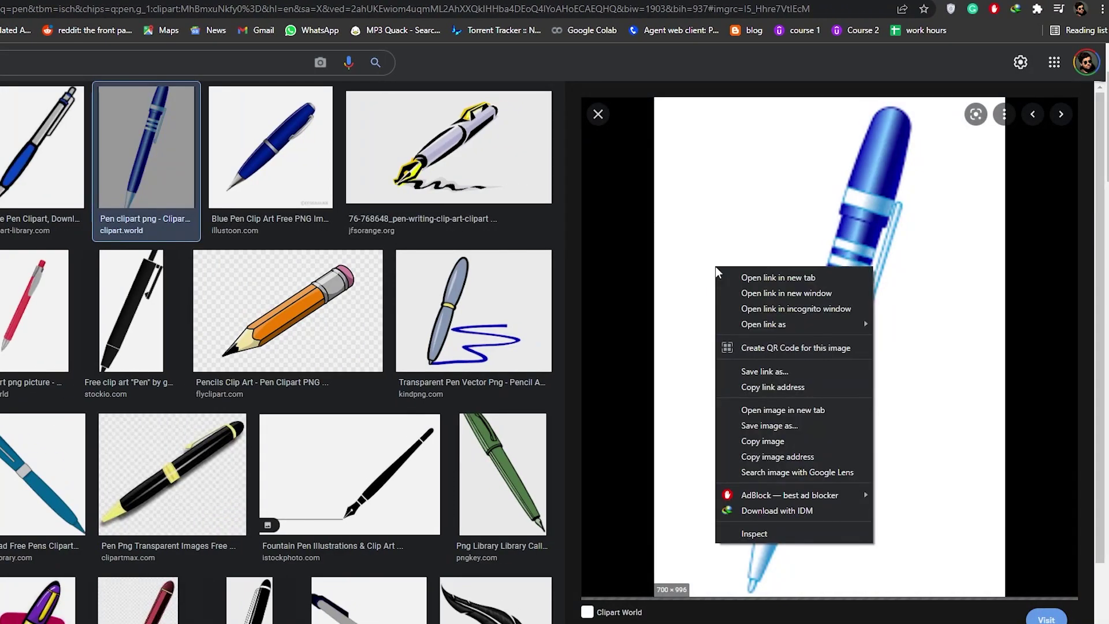
{"action": "right_click", "coordinate": [865, 200]}
{"action": "left_click", "coordinate": [914, 375]}
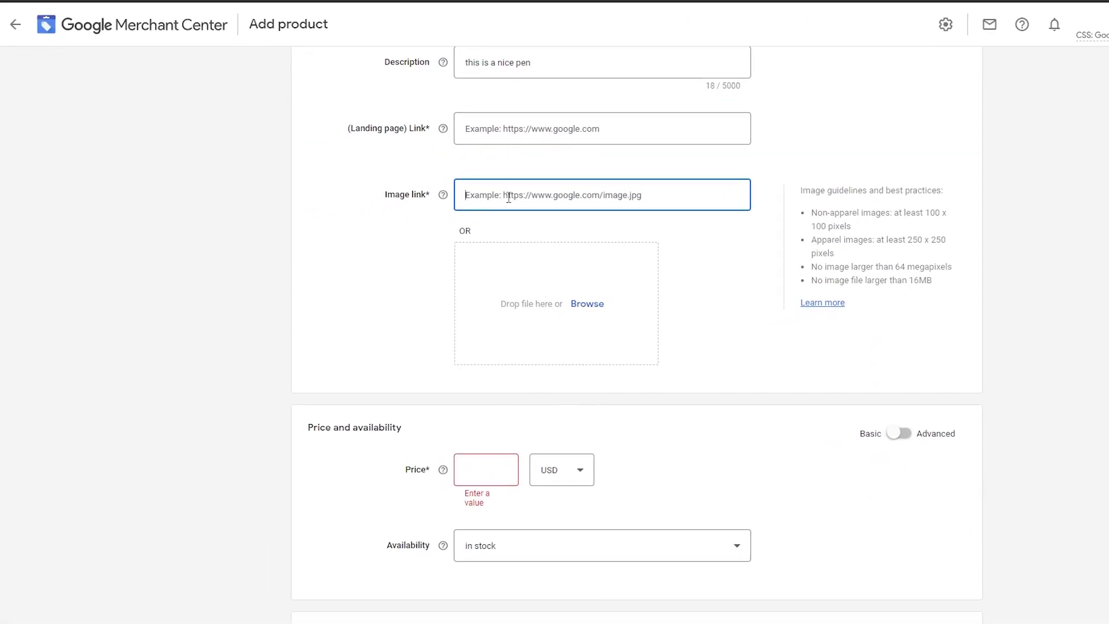
{"action": "key", "text": "ctrl+v"}
- Set the product's price to 10 USD
{"action": "scroll", "coordinate": [530, 462], "scroll_direction": "down", "scroll_amount": 1}
{"action": "left_click", "coordinate": [484, 403]}
{"action": "type", "text": "10"}
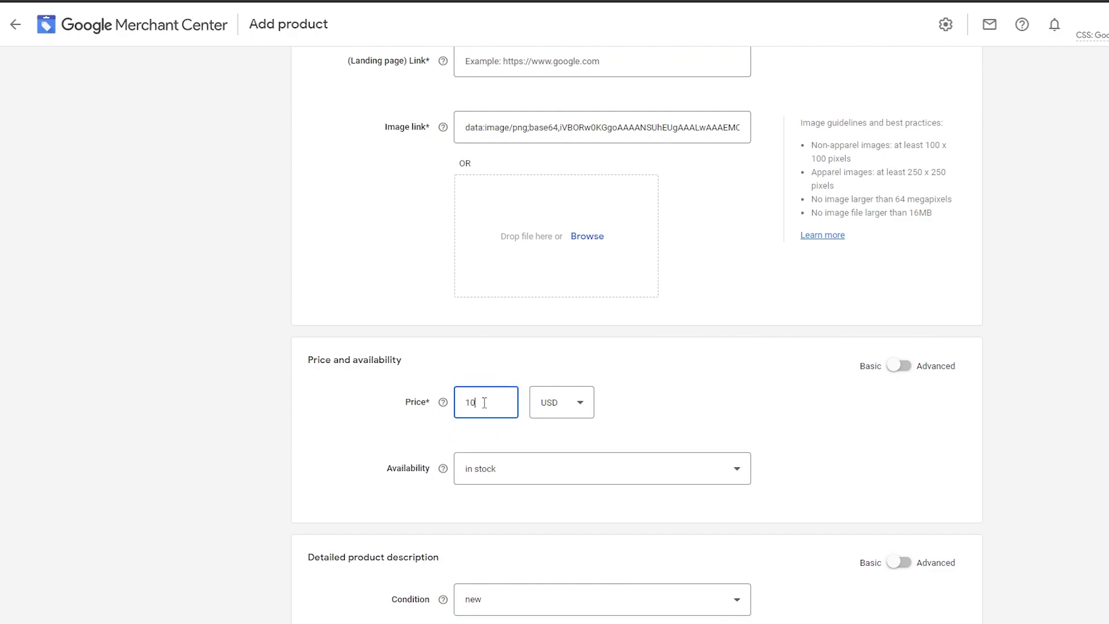
{"action": "left_click", "coordinate": [791, 401]}
- Examine the choices offered for the product's condition
{"action": "scroll", "coordinate": [629, 393], "scroll_direction": "down", "scroll_amount": 5}
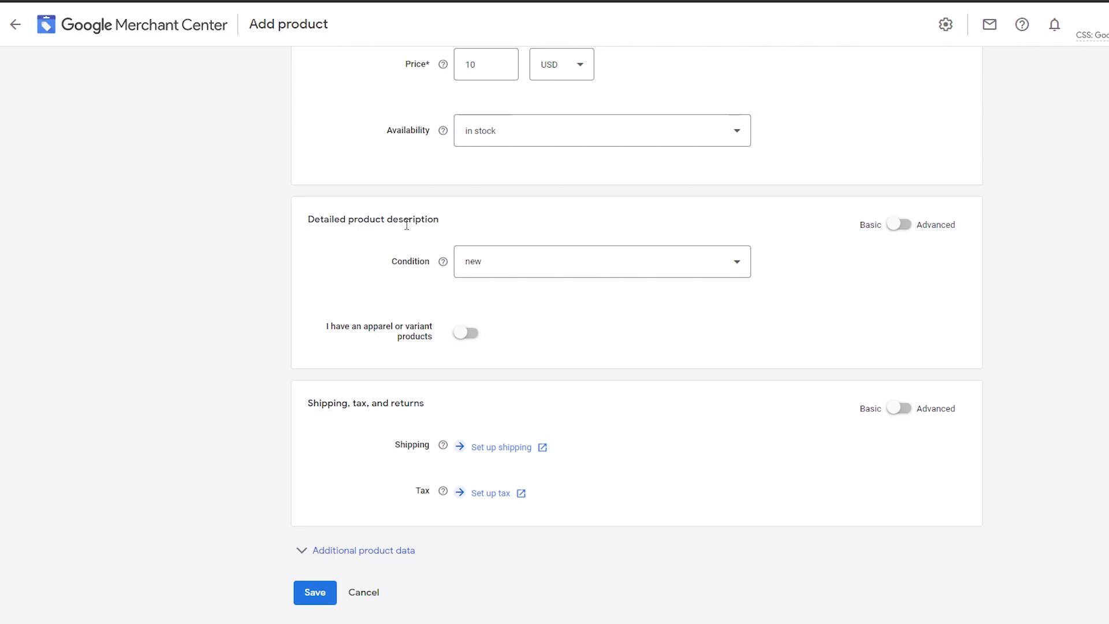
{"action": "left_click", "coordinate": [498, 274]}
{"action": "left_click", "coordinate": [465, 327]}
{"action": "scroll", "coordinate": [465, 327], "scroll_direction": "down", "scroll_amount": 1}
{"action": "left_click", "coordinate": [555, 241]}
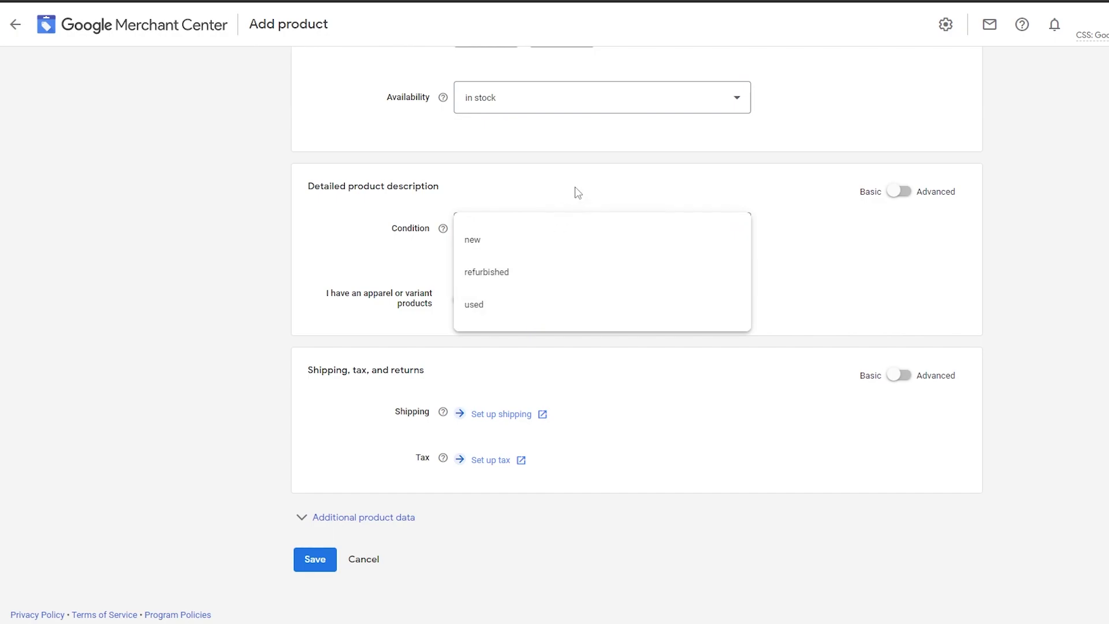
{"action": "left_click", "coordinate": [352, 267]}
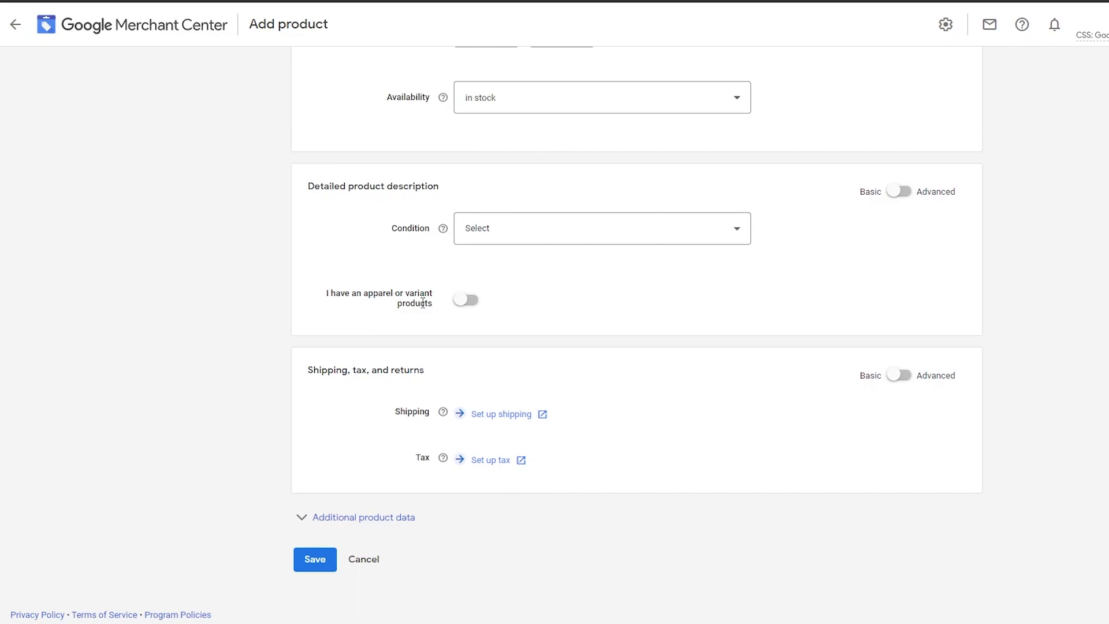
- Enable the apparel or variant products option to examine its attribute fields, and disable it again
{"action": "left_click", "coordinate": [468, 303]}
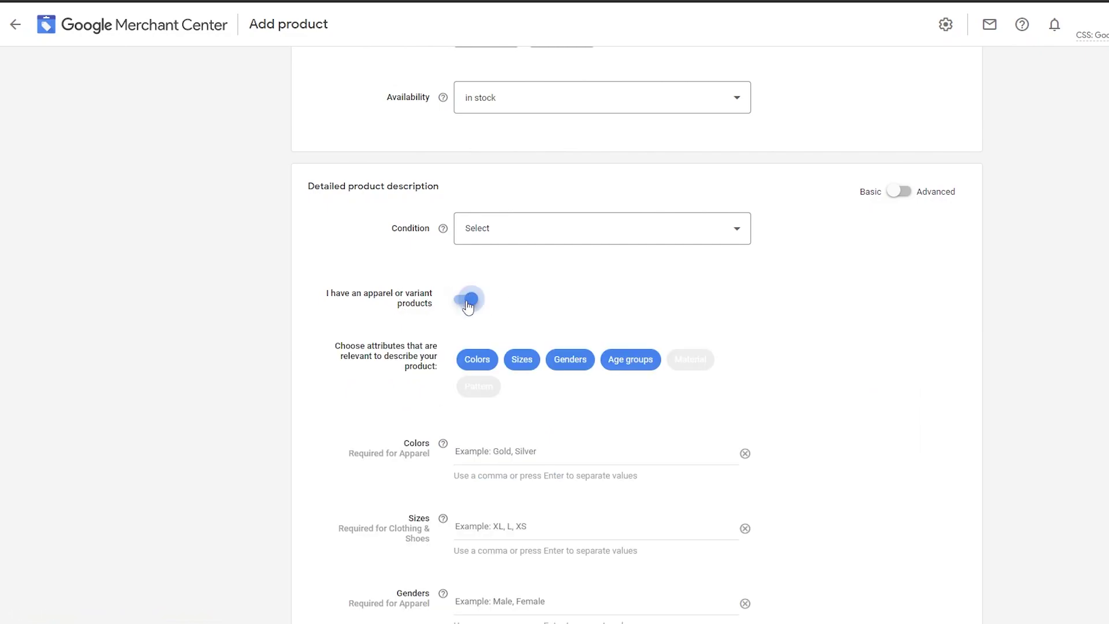
{"action": "scroll", "coordinate": [539, 408], "scroll_direction": "down", "scroll_amount": 8}
{"action": "scroll", "coordinate": [611, 337], "scroll_direction": "up", "scroll_amount": 8}
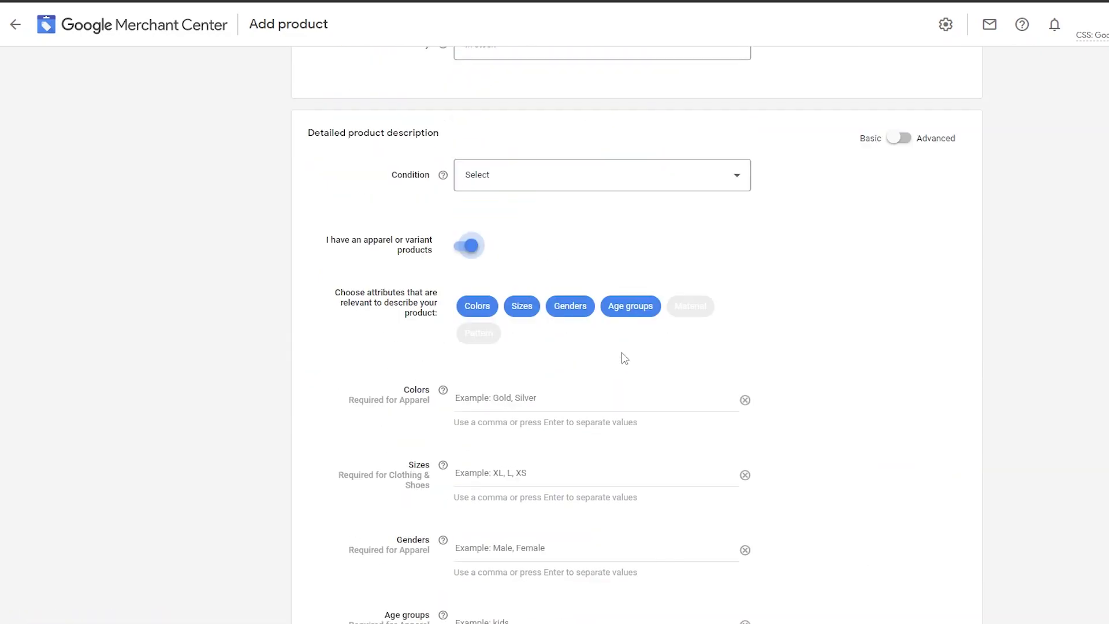
{"action": "scroll", "coordinate": [616, 359], "scroll_direction": "down", "scroll_amount": 2}
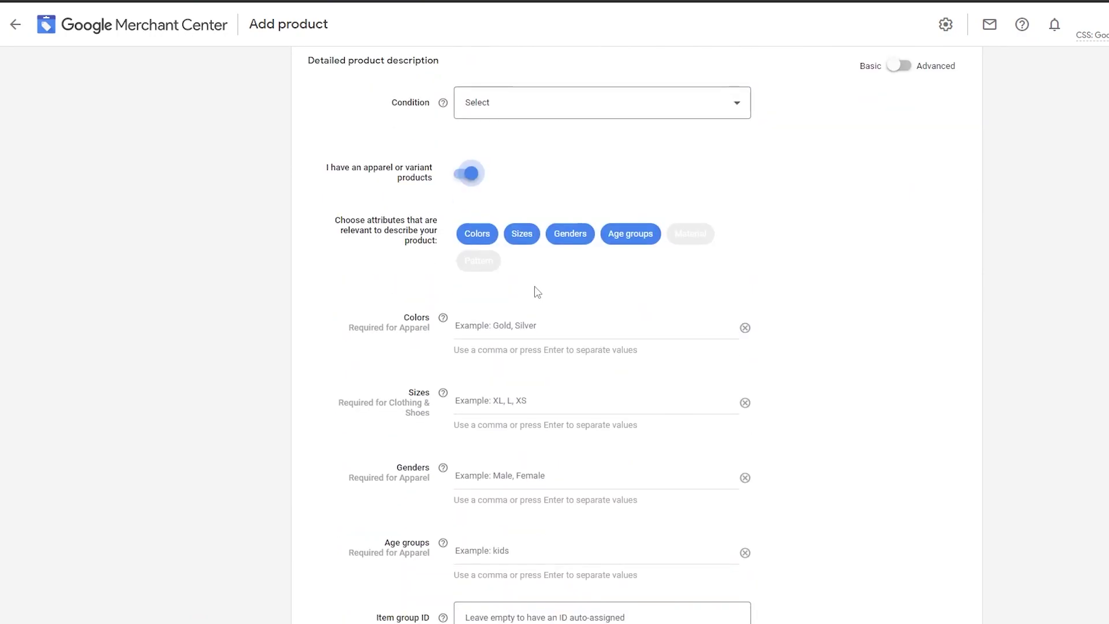
{"action": "left_click", "coordinate": [468, 174]}
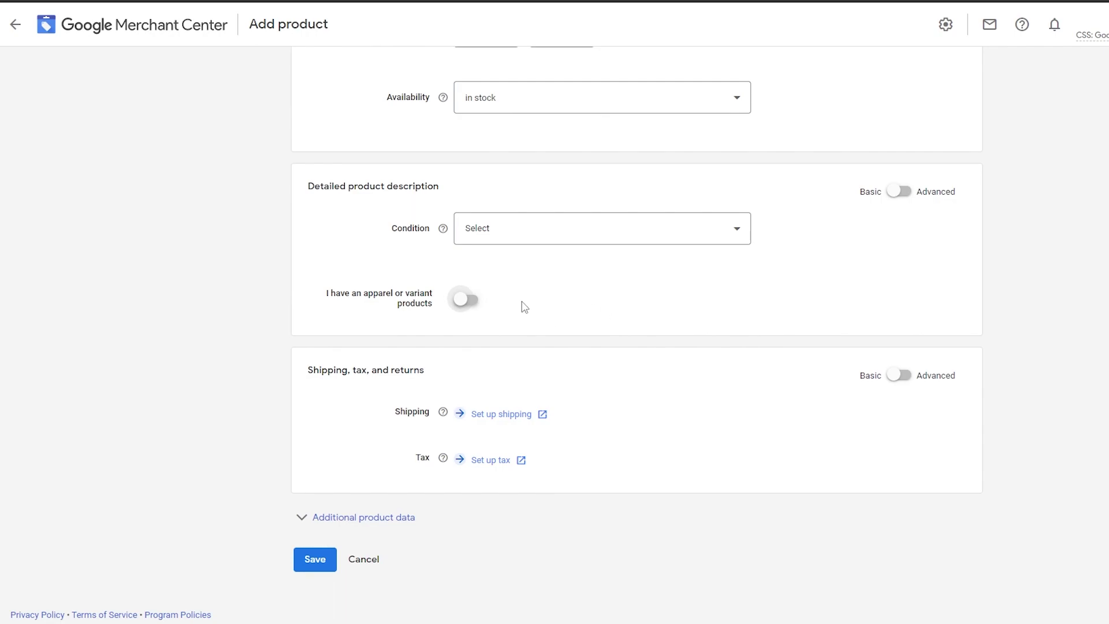
- Set the product's condition to new and try to save the product
{"action": "left_click", "coordinate": [537, 235]}
{"action": "left_click", "coordinate": [523, 247]}
{"action": "left_click", "coordinate": [317, 559]}
{"action": "scroll", "coordinate": [330, 548], "scroll_direction": "down", "scroll_amount": 2}
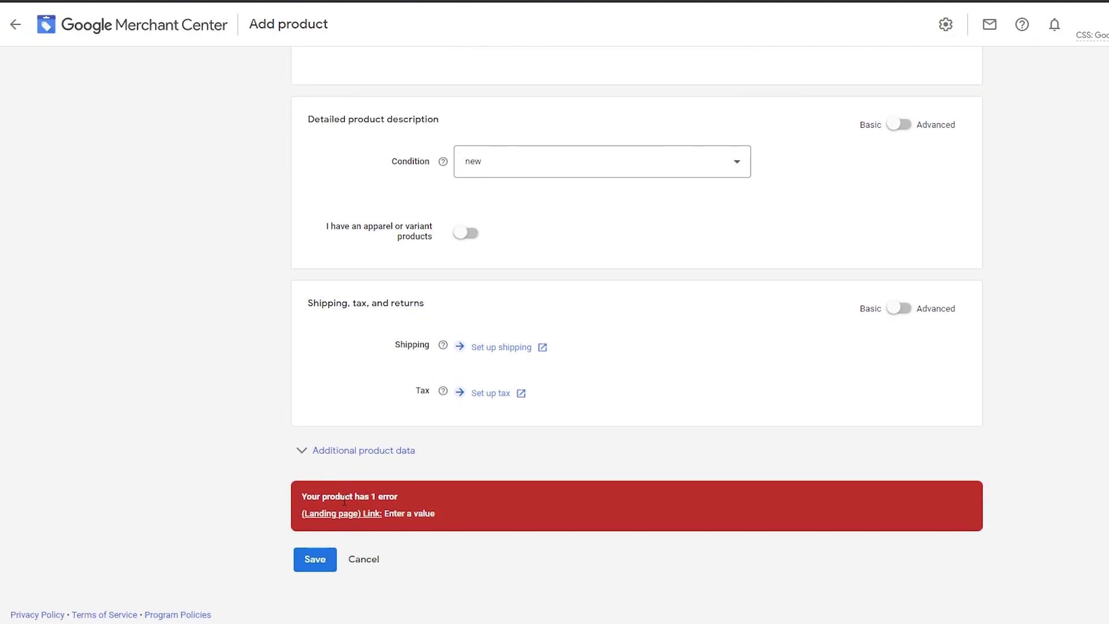
- Copy the web address of the open taxonomy page and paste it as the product's landing page link
{"action": "scroll", "coordinate": [454, 512], "scroll_direction": "up", "scroll_amount": 18}
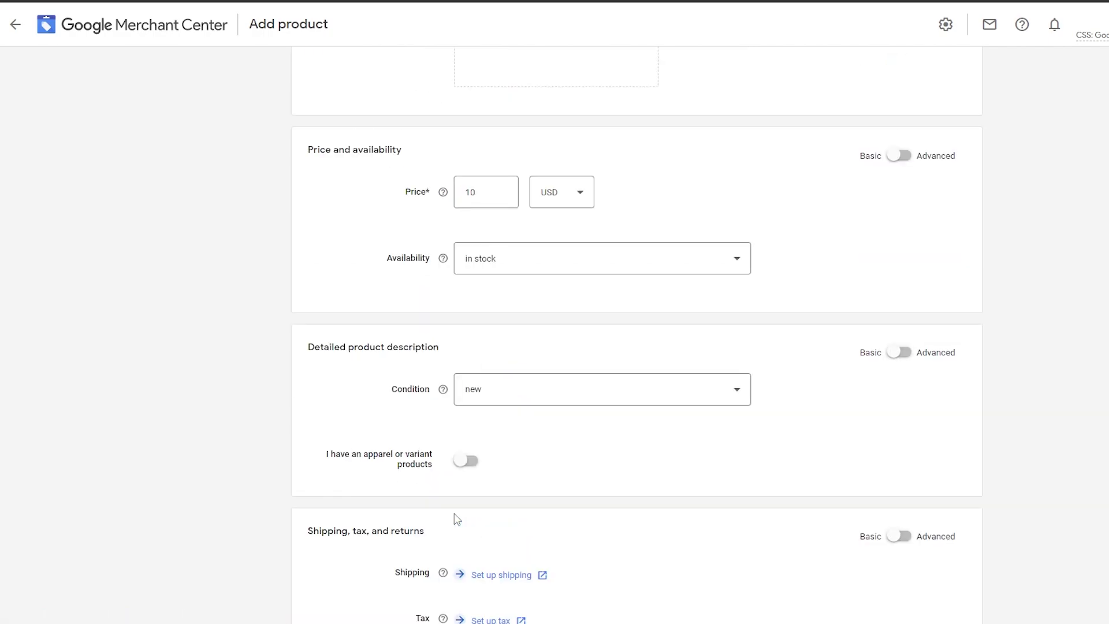
{"action": "scroll", "coordinate": [454, 513], "scroll_direction": "down", "scroll_amount": 6}
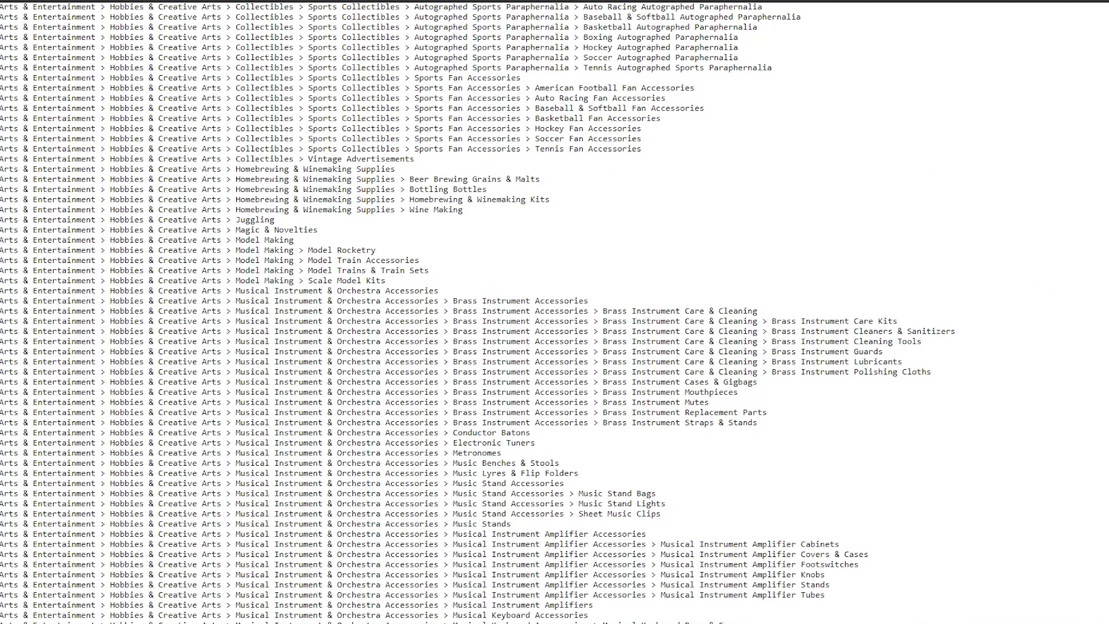
{"action": "right_click", "coordinate": [378, 1]}
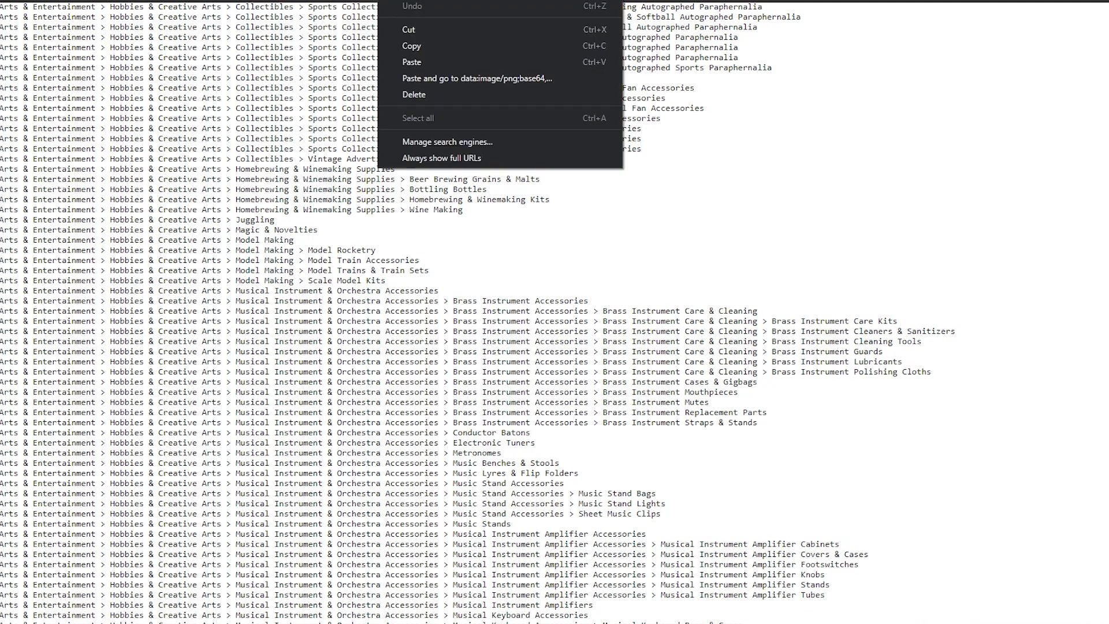
{"action": "left_click", "coordinate": [448, 50]}
{"action": "key", "text": "ctrl+shift+Tab"}
{"action": "right_click", "coordinate": [524, 371]}
{"action": "left_click", "coordinate": [577, 460]}
{"action": "scroll", "coordinate": [738, 387], "scroll_direction": "down", "scroll_amount": 12}
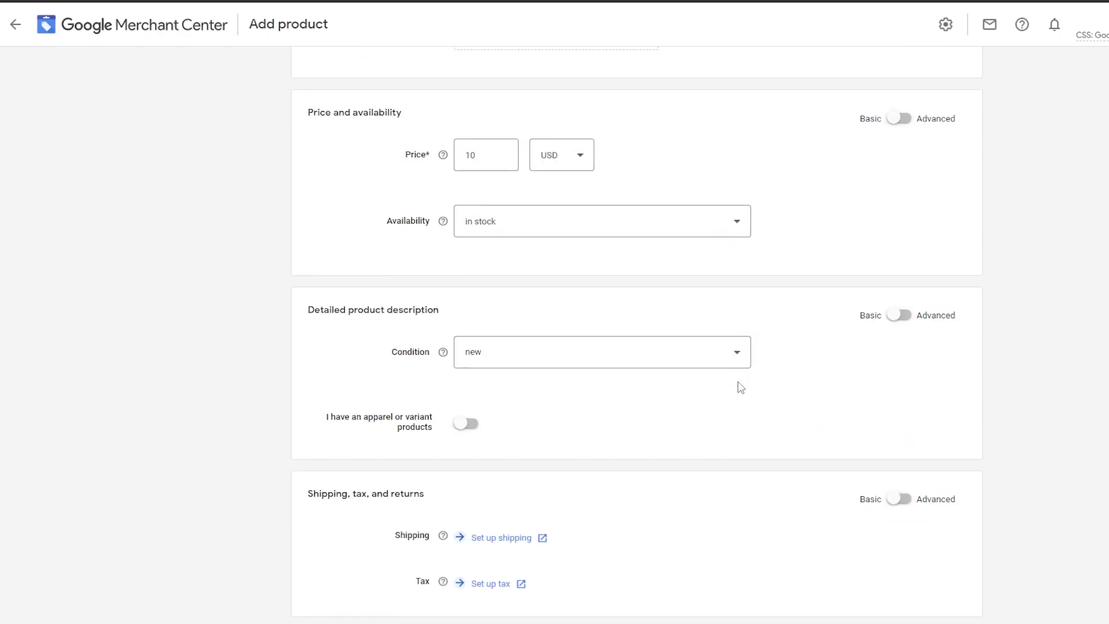
- Try to save the product and review the form for fields that need correcting
{"action": "left_click", "coordinate": [312, 559]}
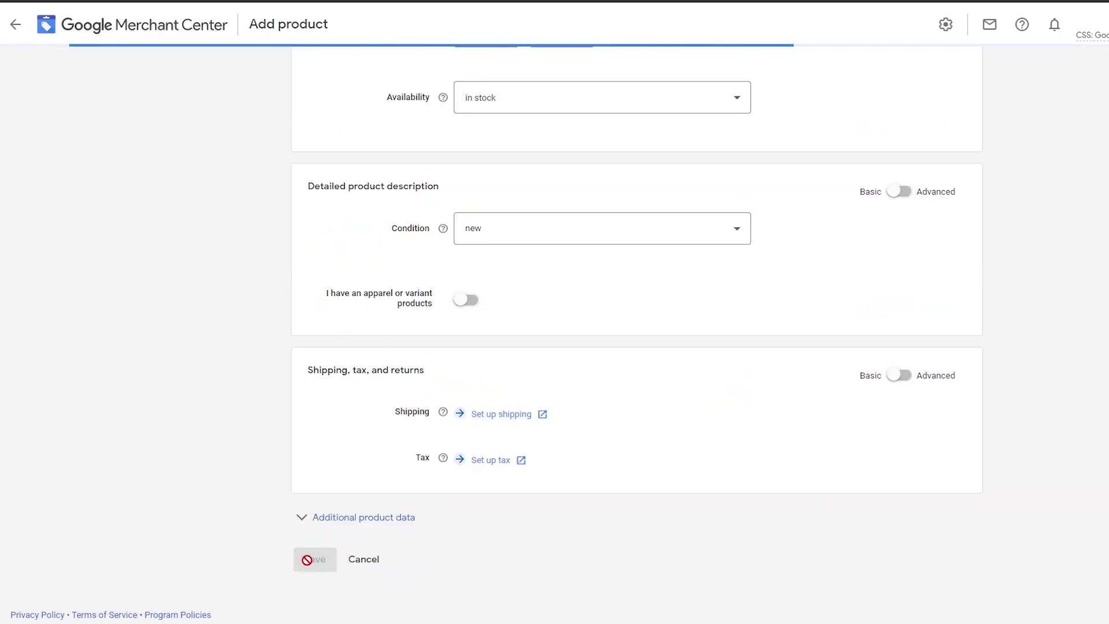
{"action": "left_click", "coordinate": [338, 517]}
{"action": "scroll", "coordinate": [597, 522], "scroll_direction": "down", "scroll_amount": 10}
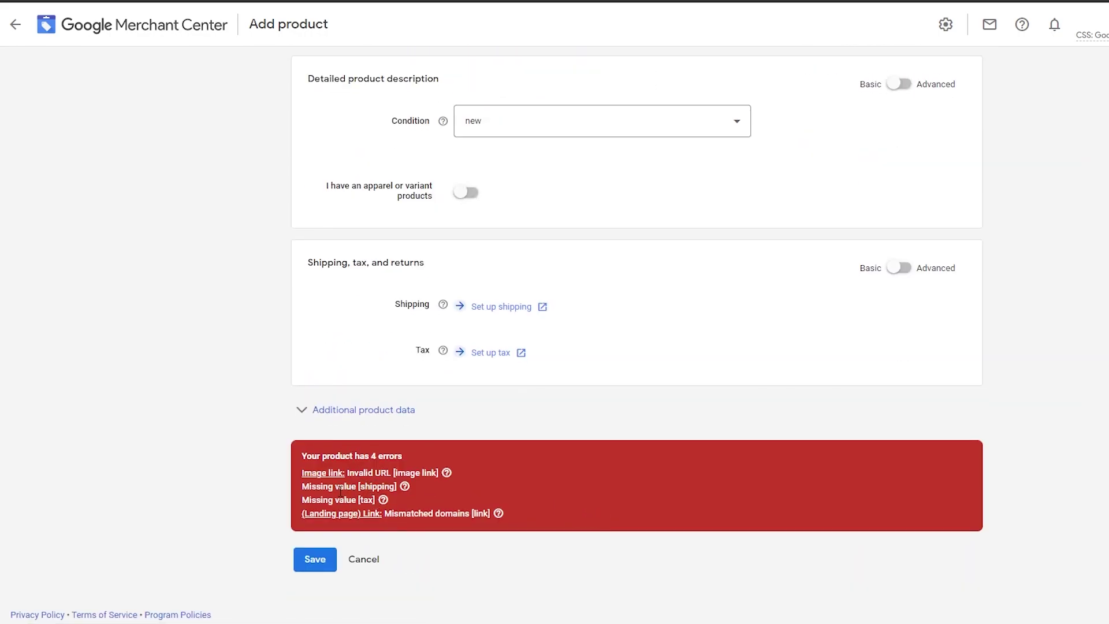
{"action": "scroll", "coordinate": [473, 523], "scroll_direction": "up", "scroll_amount": 10}
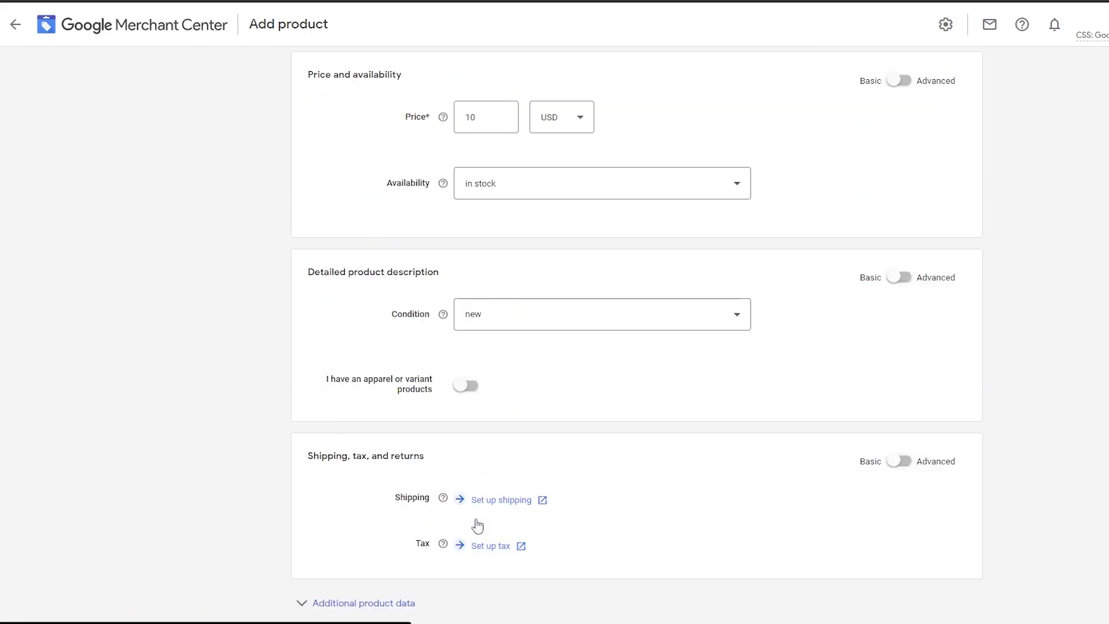
{"action": "scroll", "coordinate": [532, 541], "scroll_direction": "up", "scroll_amount": 15}
{"action": "scroll", "coordinate": [524, 534], "scroll_direction": "down", "scroll_amount": 5}
{"action": "scroll", "coordinate": [525, 533], "scroll_direction": "down", "scroll_amount": 12}
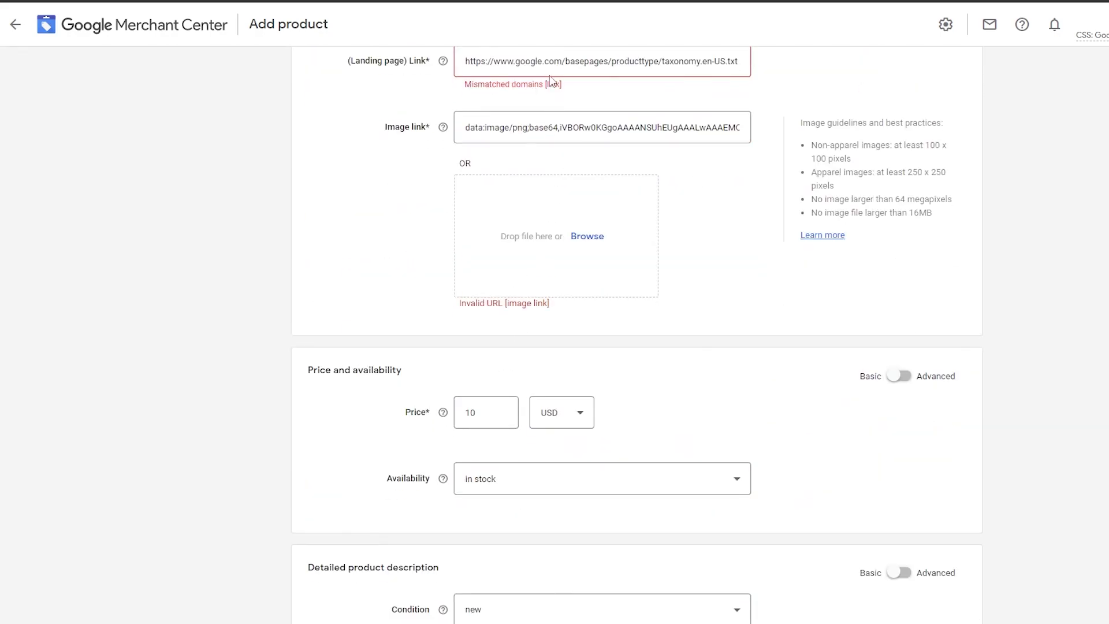
- Replace the product's landing page link with the store's own wixsite address
{"action": "scroll", "coordinate": [526, 477], "scroll_direction": "up", "scroll_amount": 2}
{"action": "left_click", "coordinate": [563, 207]}
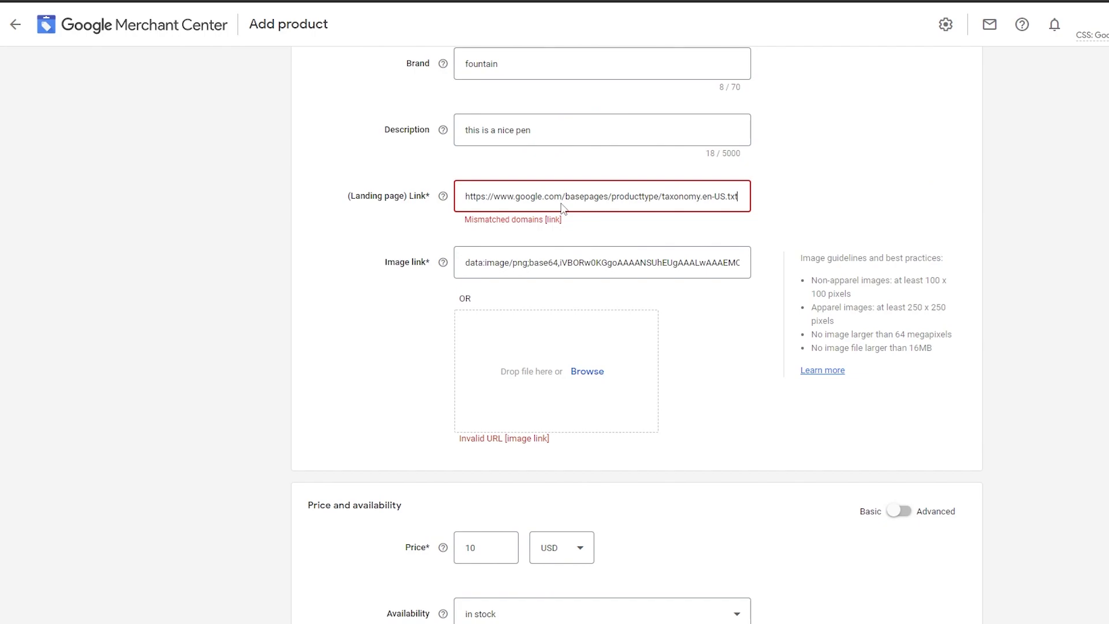
{"action": "triple_click", "coordinate": [562, 200]}
{"action": "key", "text": "BackSpace"}
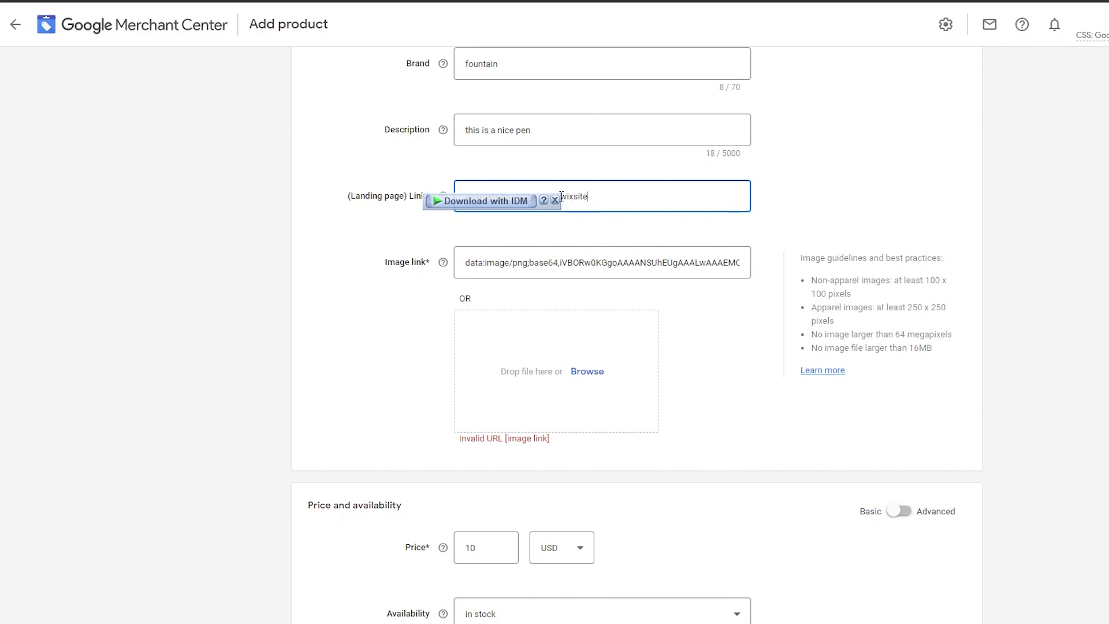
{"action": "left_click", "coordinate": [633, 244]}
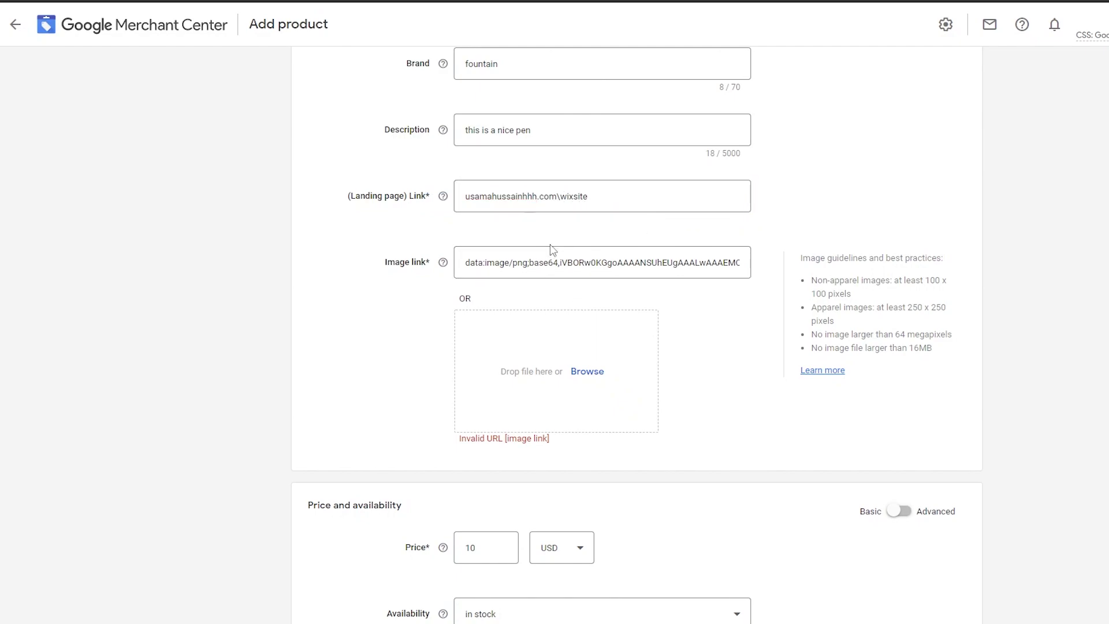
- Save the blue pen clipart from the image search results as Pen-clipart-png
{"action": "right_click", "coordinate": [942, 250]}
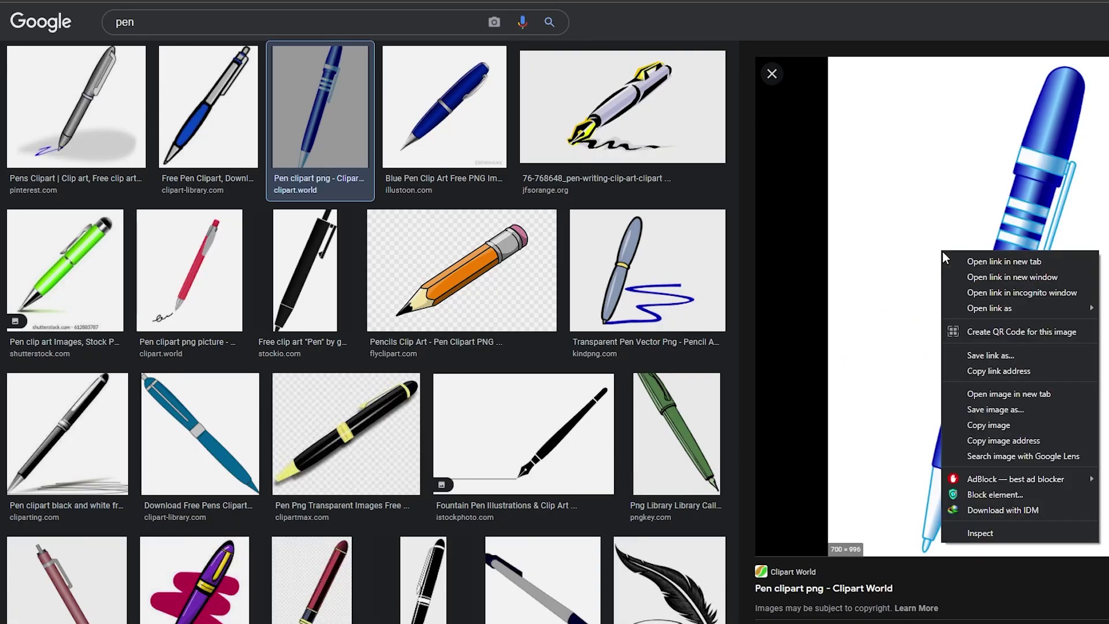
{"action": "left_click", "coordinate": [1002, 439]}
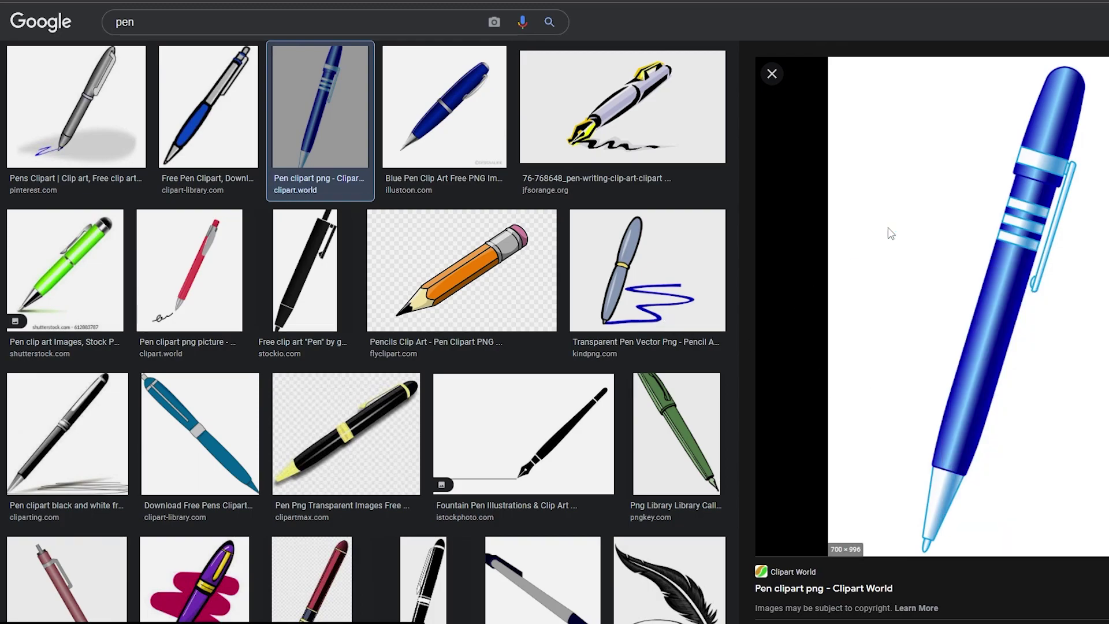
{"action": "left_click", "coordinate": [527, 275]}
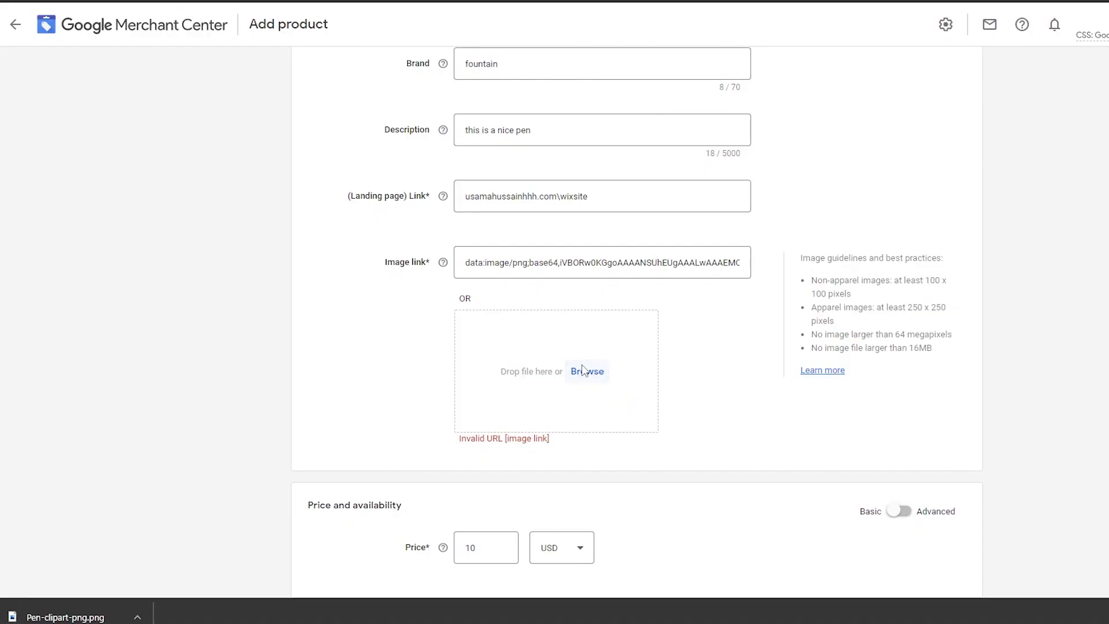
- Upload the Pen-clipart-png file as the product's image
{"action": "left_click", "coordinate": [587, 371]}
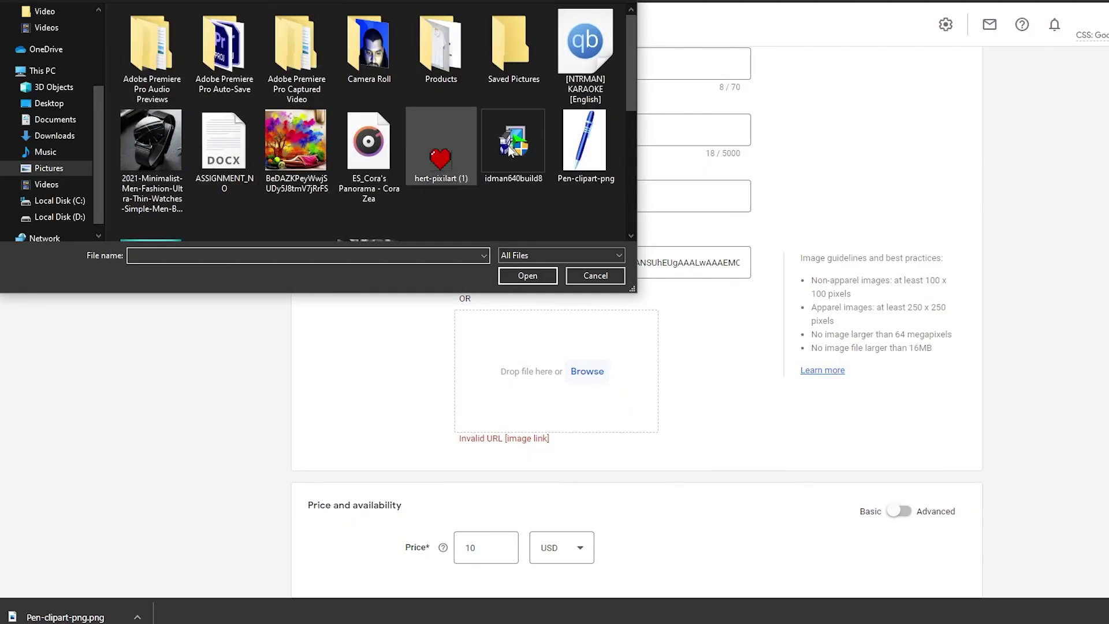
{"action": "scroll", "coordinate": [508, 152], "scroll_direction": "down", "scroll_amount": 5}
{"action": "scroll", "coordinate": [587, 86], "scroll_direction": "up", "scroll_amount": 3}
{"action": "left_click", "coordinate": [585, 63]}
{"action": "left_click", "coordinate": [545, 281]}
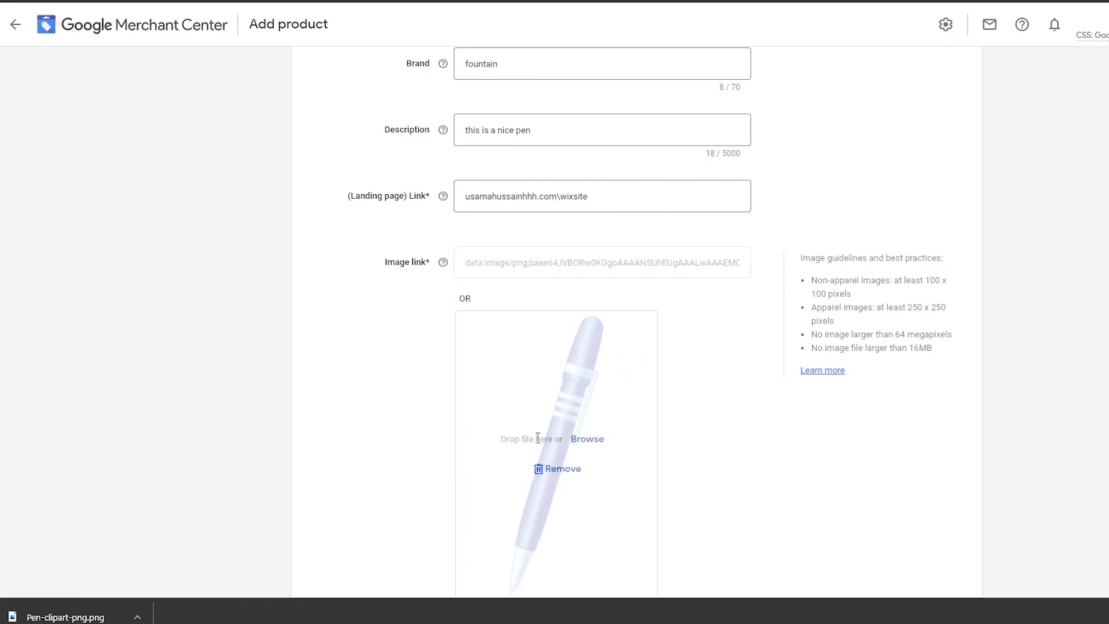
- Try to save the product with the uploaded image and read the errors listed for it
{"action": "scroll", "coordinate": [540, 446], "scroll_direction": "down", "scroll_amount": 2}
{"action": "scroll", "coordinate": [541, 443], "scroll_direction": "down", "scroll_amount": 10}
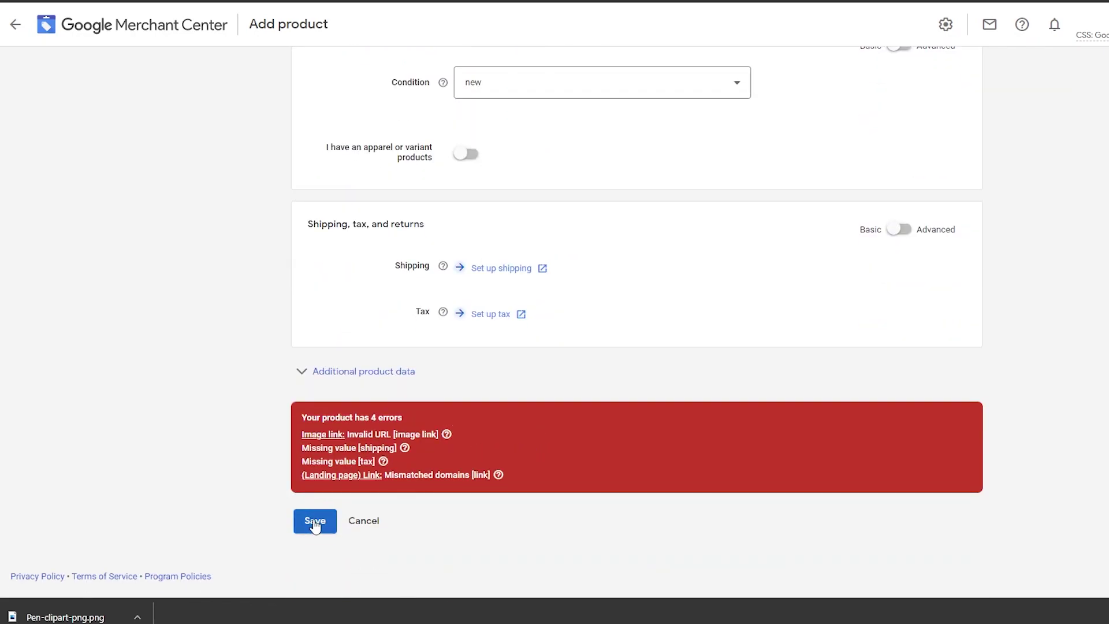
{"action": "left_click", "coordinate": [315, 522]}
{"action": "left_click_drag", "start_coordinate": [303, 445], "coordinate": [379, 452]}
{"action": "left_click_drag", "start_coordinate": [305, 462], "coordinate": [502, 448]}
- Look through the whole product form for the sections that the listed errors refer to
{"action": "scroll", "coordinate": [680, 415], "scroll_direction": "up", "scroll_amount": 5}
{"action": "scroll", "coordinate": [667, 410], "scroll_direction": "up", "scroll_amount": 15}
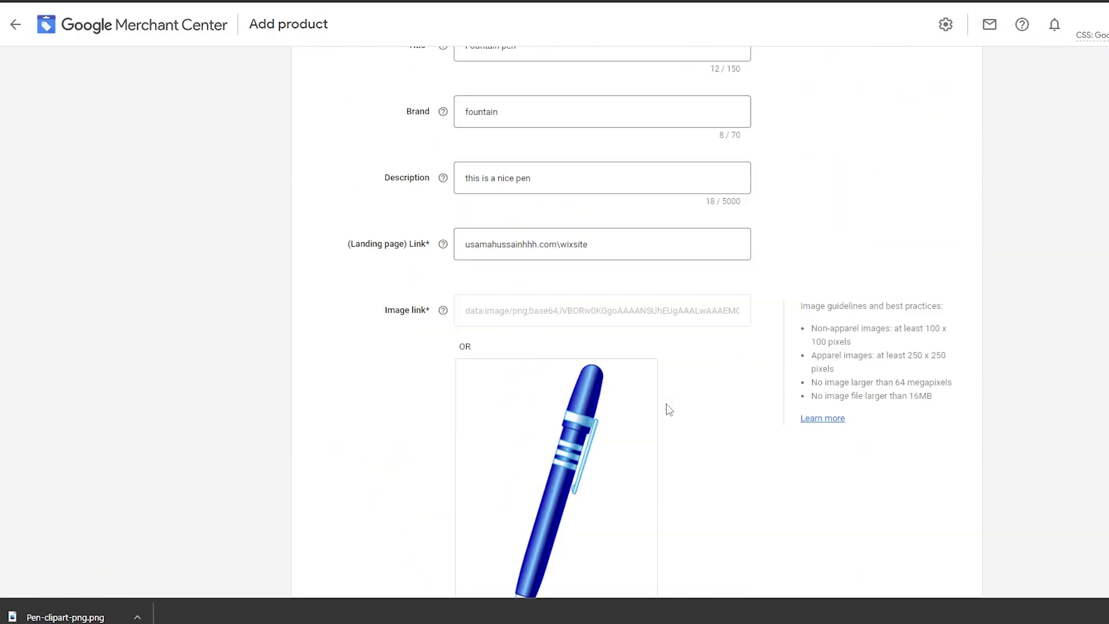
{"action": "scroll", "coordinate": [652, 423], "scroll_direction": "down", "scroll_amount": 20}
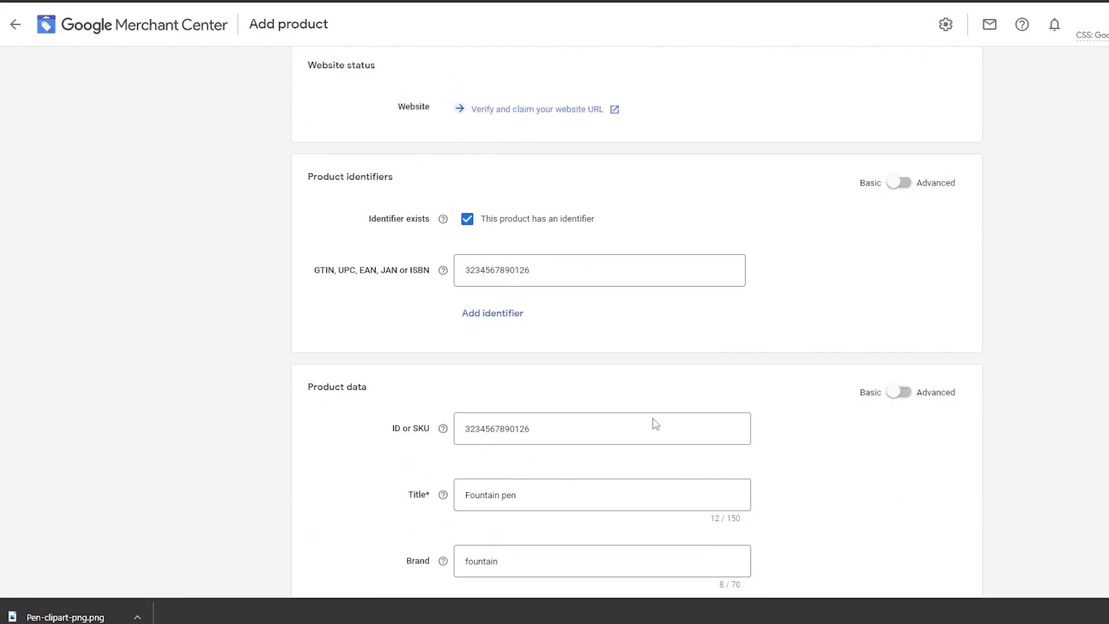
{"action": "scroll", "coordinate": [646, 431], "scroll_direction": "up", "scroll_amount": 6}
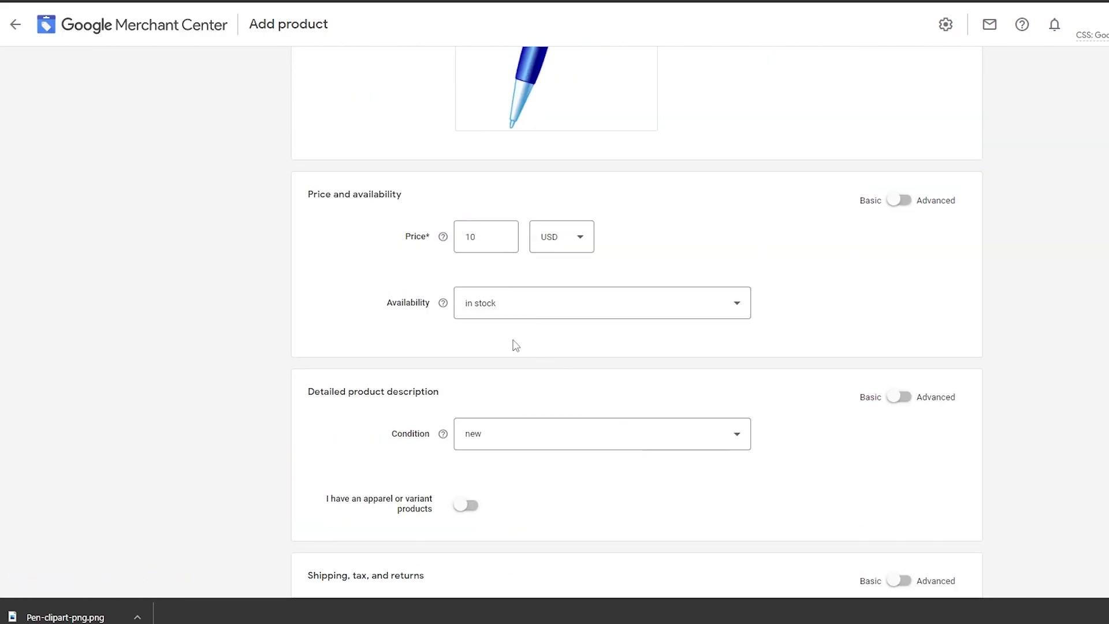
{"action": "scroll", "coordinate": [607, 525], "scroll_direction": "up", "scroll_amount": 10}
{"action": "scroll", "coordinate": [560, 302], "scroll_direction": "up", "scroll_amount": 2}
{"action": "scroll", "coordinate": [559, 303], "scroll_direction": "down", "scroll_amount": 15}
{"action": "scroll", "coordinate": [447, 447], "scroll_direction": "down", "scroll_amount": 2}
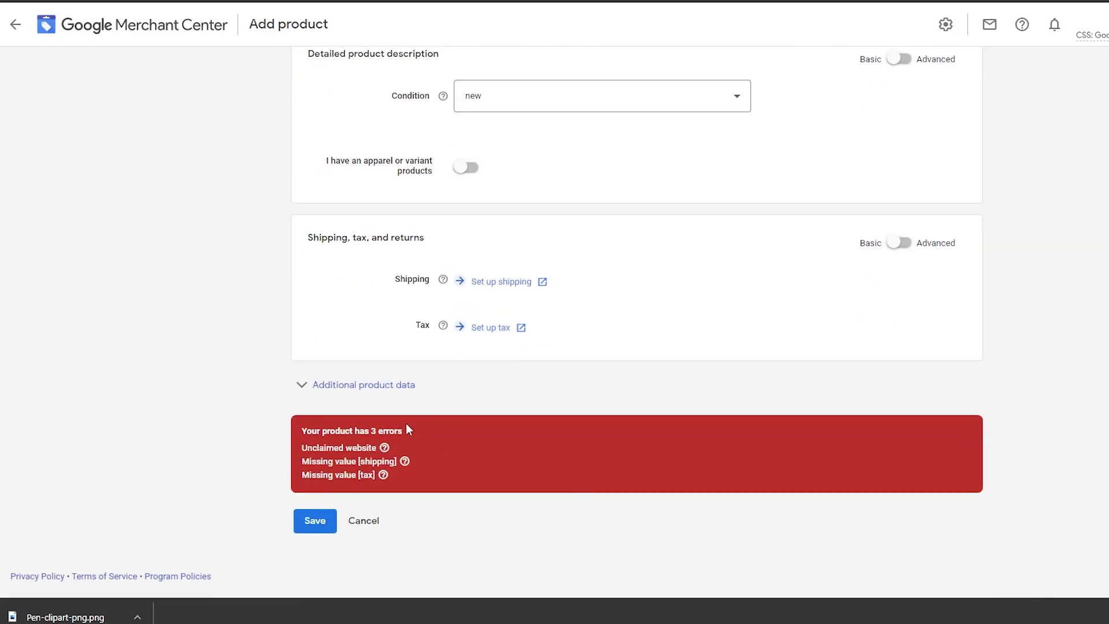
- Open the shipping and tax setups, and start a shipping service named ups that delivers to the United States
{"action": "left_click", "coordinate": [495, 282]}
{"action": "left_click", "coordinate": [491, 328]}
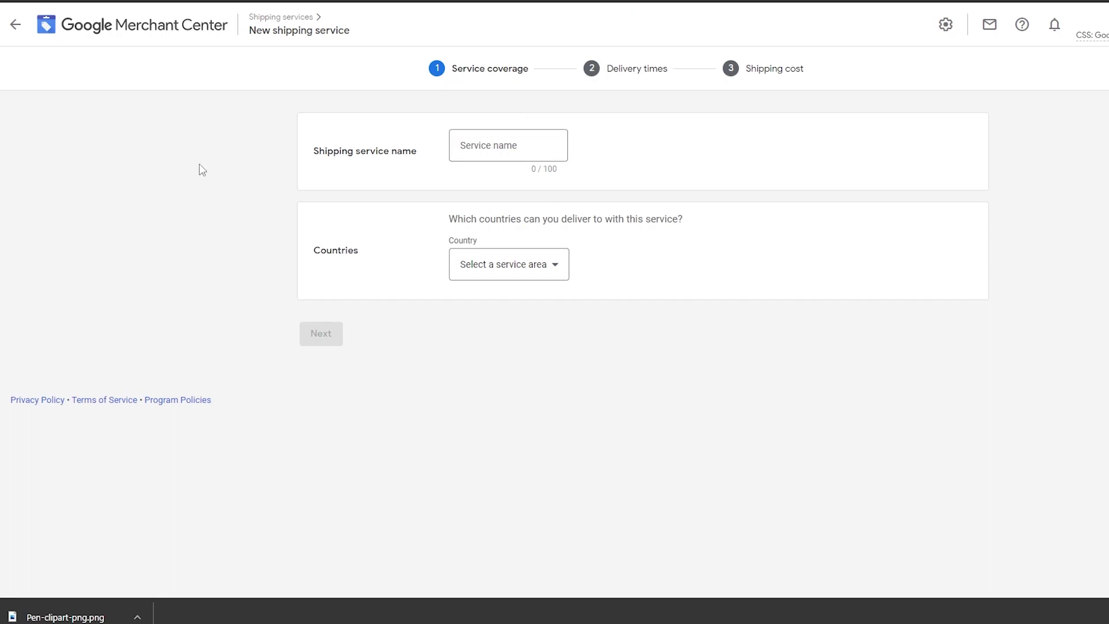
{"action": "left_click", "coordinate": [487, 146]}
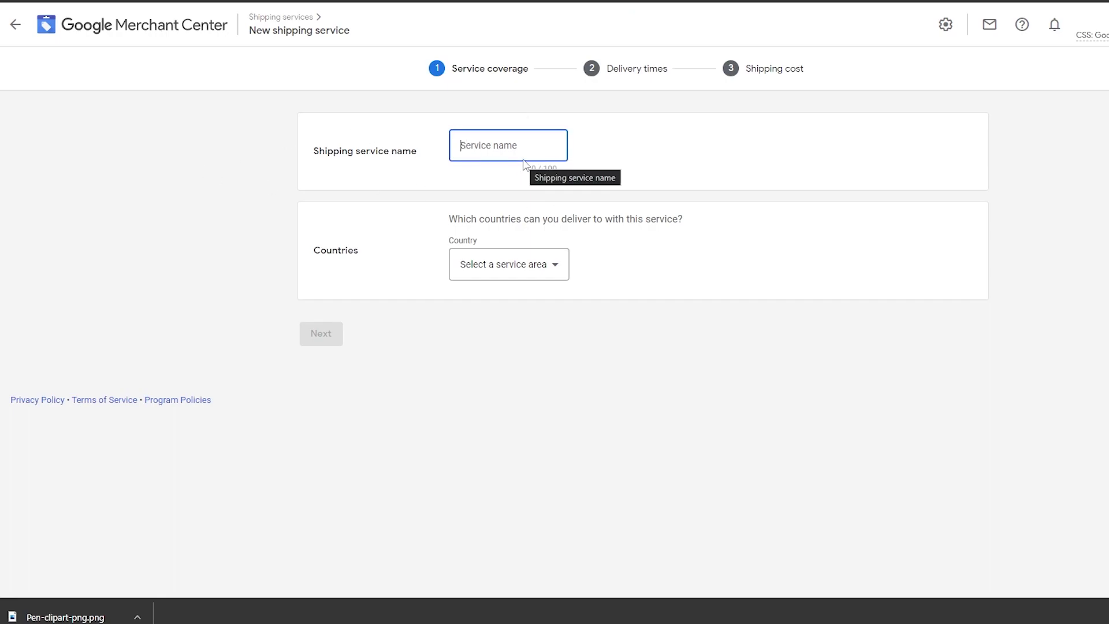
{"action": "type", "text": "ups"}
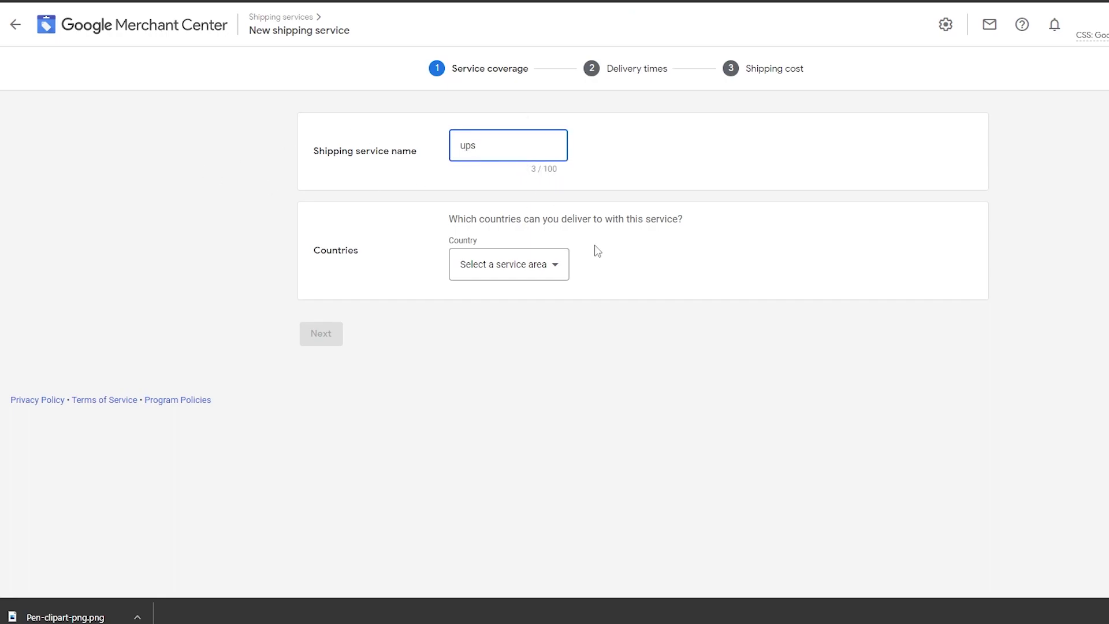
{"action": "left_click", "coordinate": [516, 267]}
{"action": "left_click", "coordinate": [508, 317]}
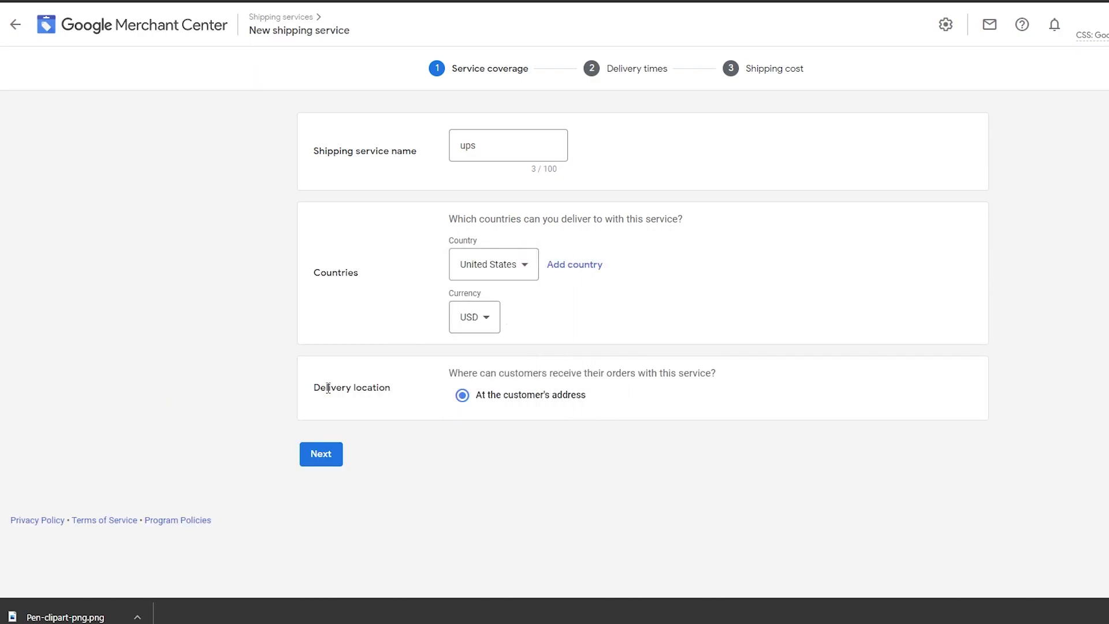
{"action": "left_click", "coordinate": [334, 457]}
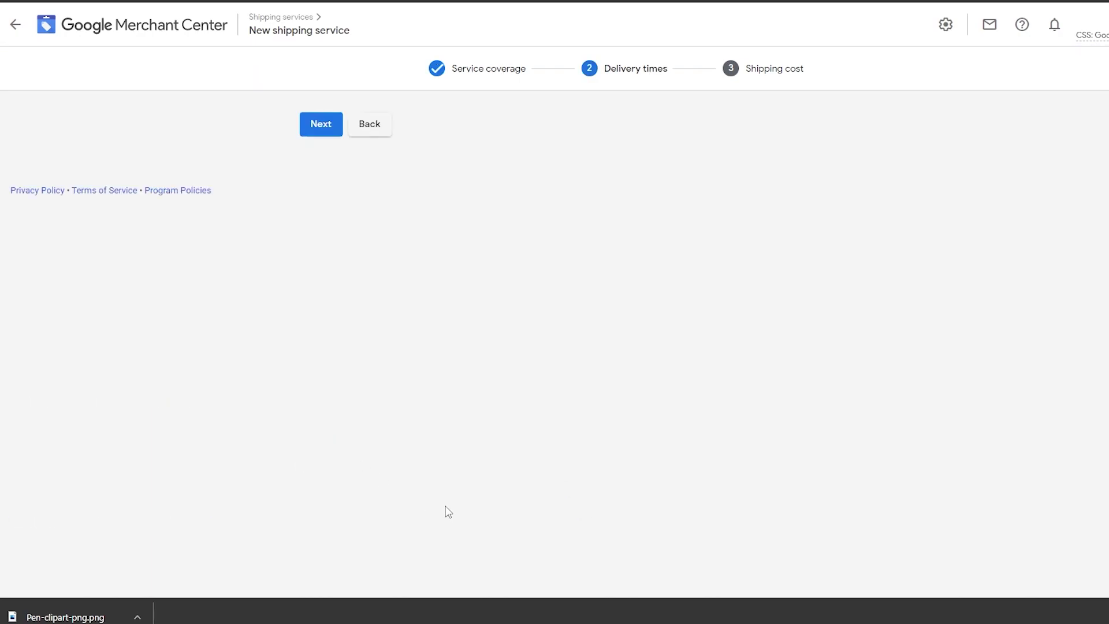
- Choose custom delivery times for the shipping service, based on the carrier and ship from location
{"action": "left_click", "coordinate": [601, 280]}
{"action": "scroll", "coordinate": [487, 435], "scroll_direction": "down", "scroll_amount": 2}
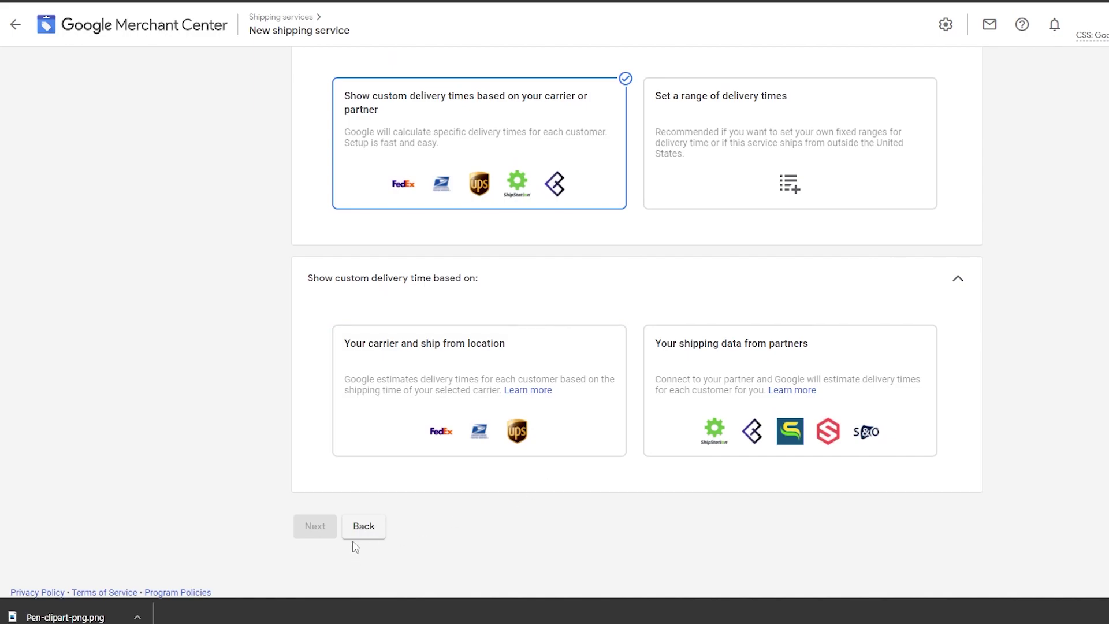
{"action": "left_click", "coordinate": [540, 447]}
{"action": "scroll", "coordinate": [627, 466], "scroll_direction": "up", "scroll_amount": 3}
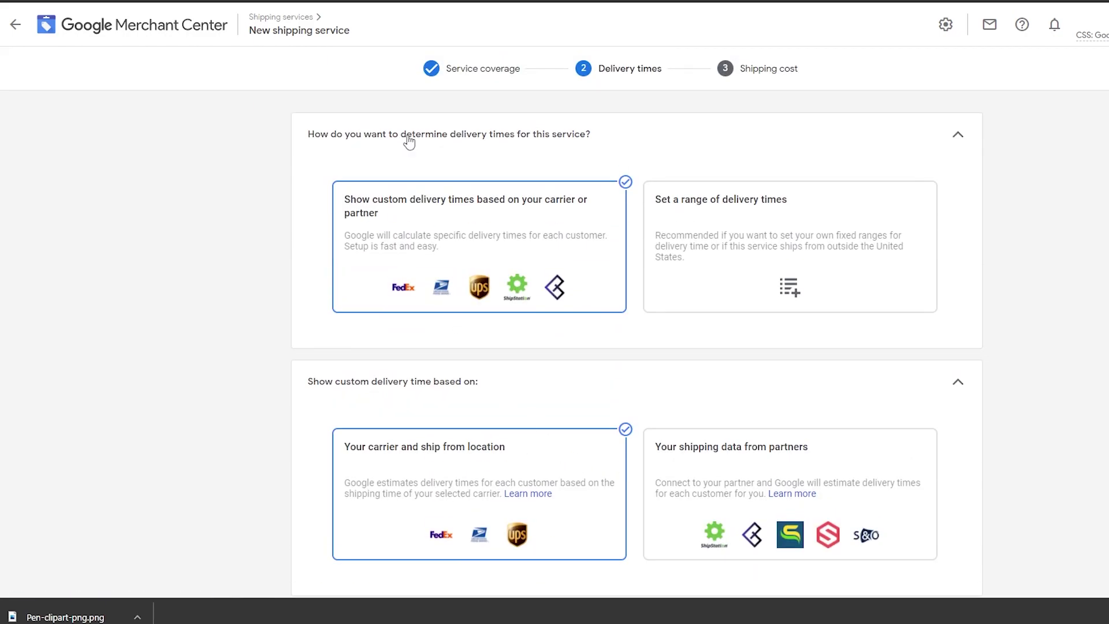
- Try setting a range of delivery times and view its fields, and switch back to carrier-based custom times
{"action": "left_click", "coordinate": [725, 268]}
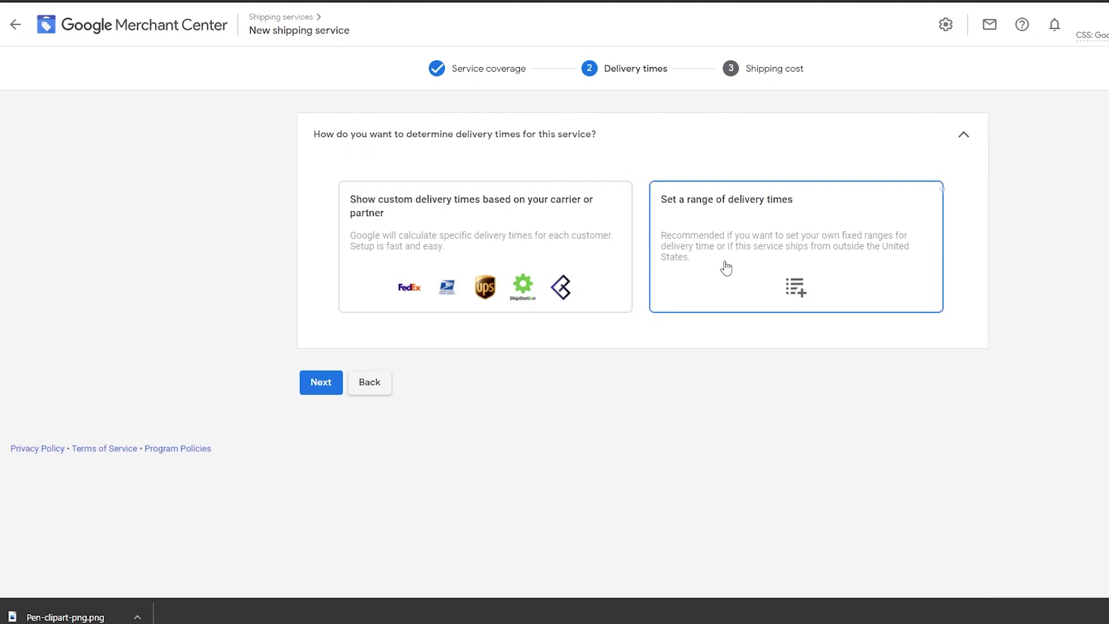
{"action": "scroll", "coordinate": [726, 267], "scroll_direction": "down", "scroll_amount": 5}
{"action": "scroll", "coordinate": [564, 163], "scroll_direction": "up", "scroll_amount": 4}
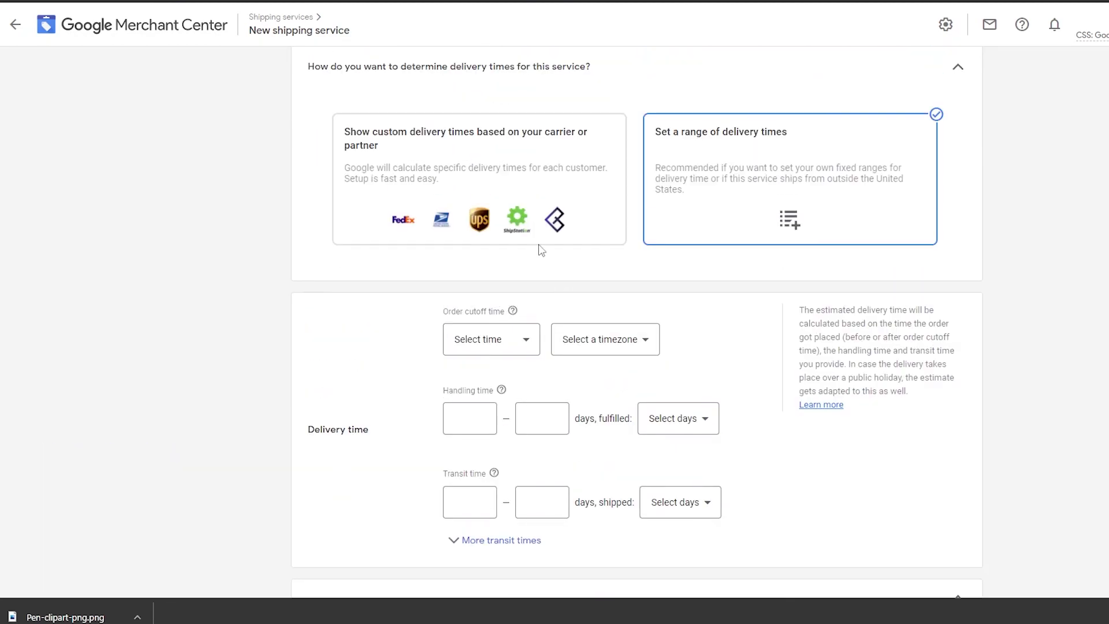
{"action": "left_click", "coordinate": [527, 225]}
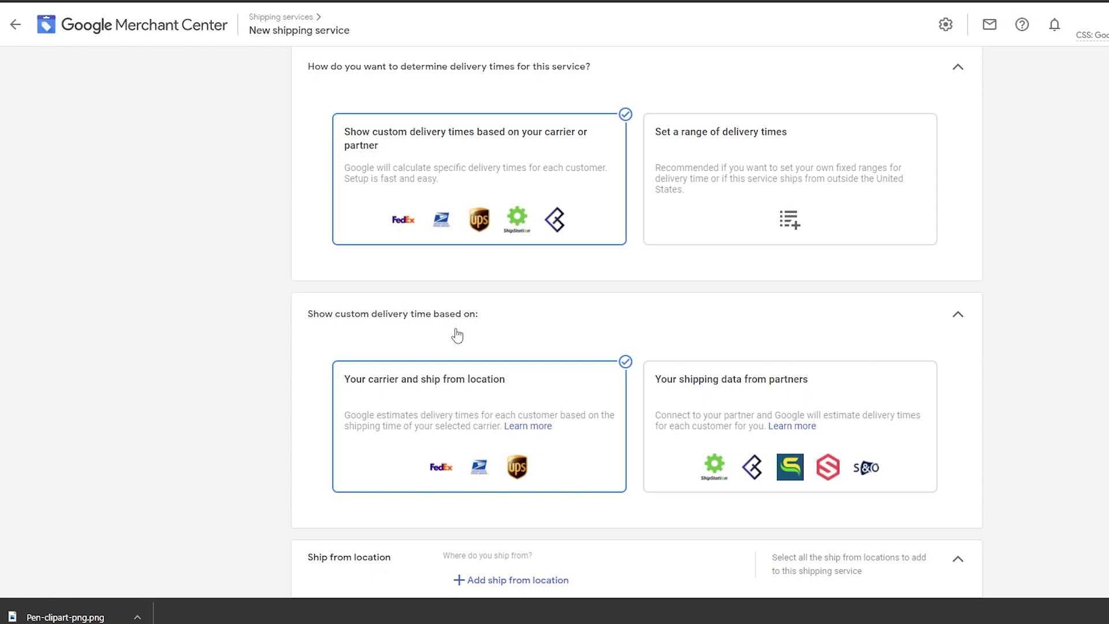
{"action": "scroll", "coordinate": [457, 335], "scroll_direction": "down", "scroll_amount": 2}
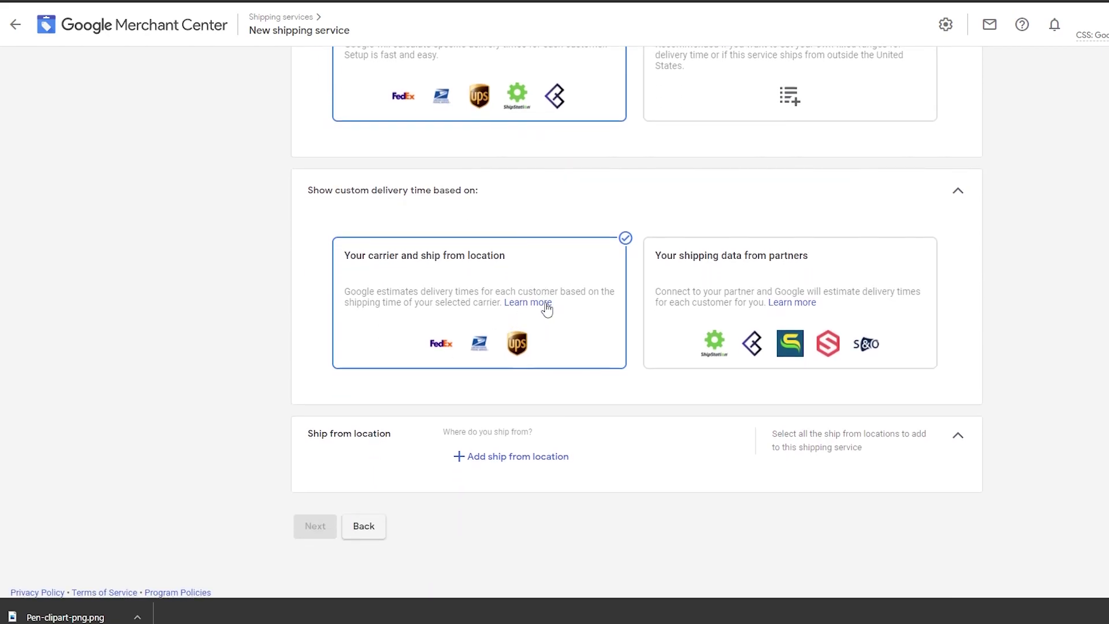
- Try basing delivery times on shipping data from Sales & Orders, and switch back to the carrier and ship from location
{"action": "left_click", "coordinate": [713, 309]}
{"action": "left_click", "coordinate": [497, 444]}
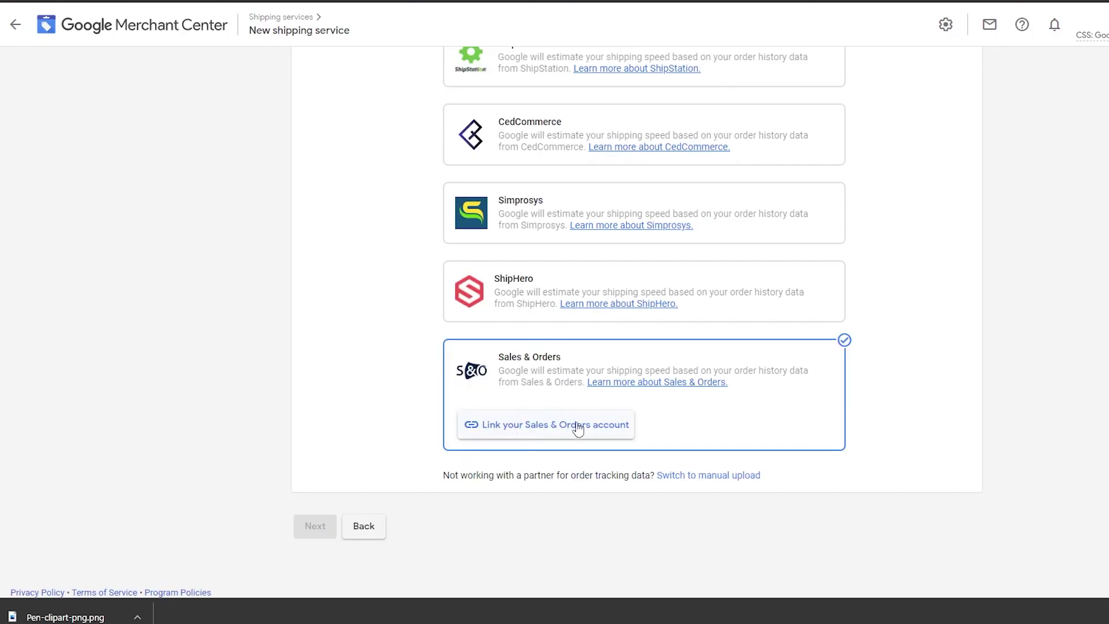
{"action": "scroll", "coordinate": [594, 428], "scroll_direction": "up", "scroll_amount": 6}
{"action": "left_click", "coordinate": [533, 254]}
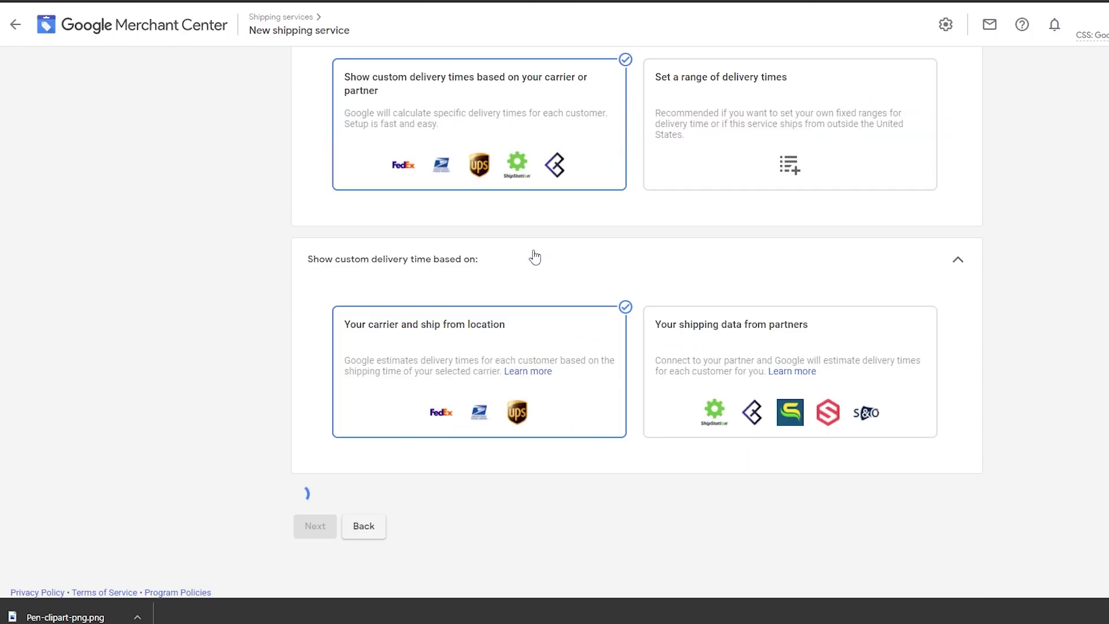
{"action": "left_click", "coordinate": [489, 456]}
{"action": "left_click", "coordinate": [383, 529]}
{"action": "scroll", "coordinate": [386, 525], "scroll_direction": "up", "scroll_amount": 1}
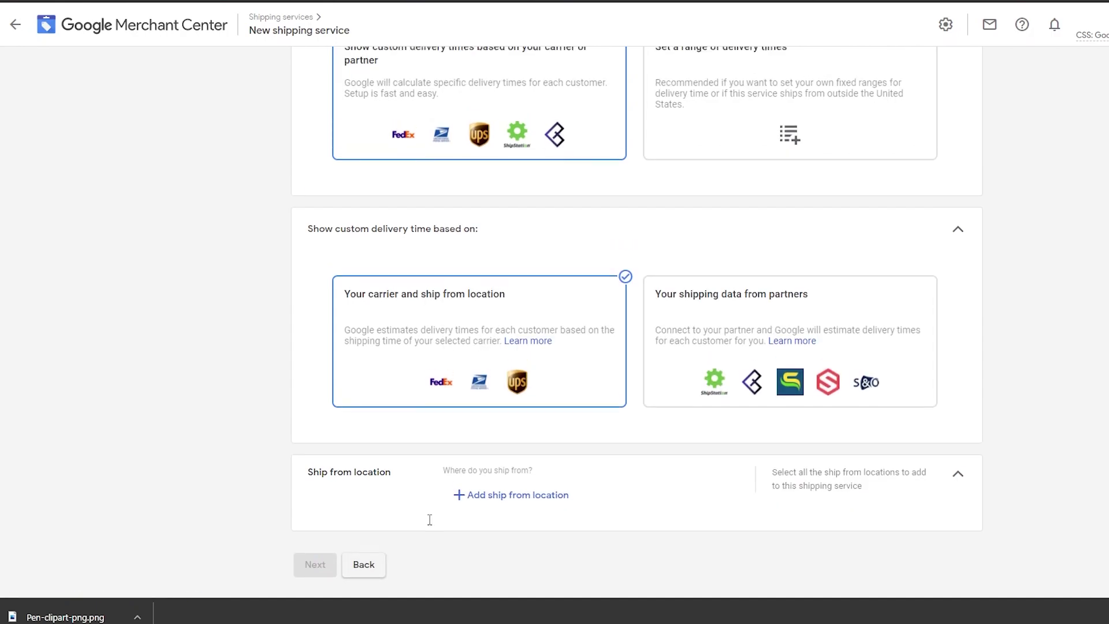
{"action": "scroll", "coordinate": [385, 525], "scroll_direction": "up", "scroll_amount": 3}
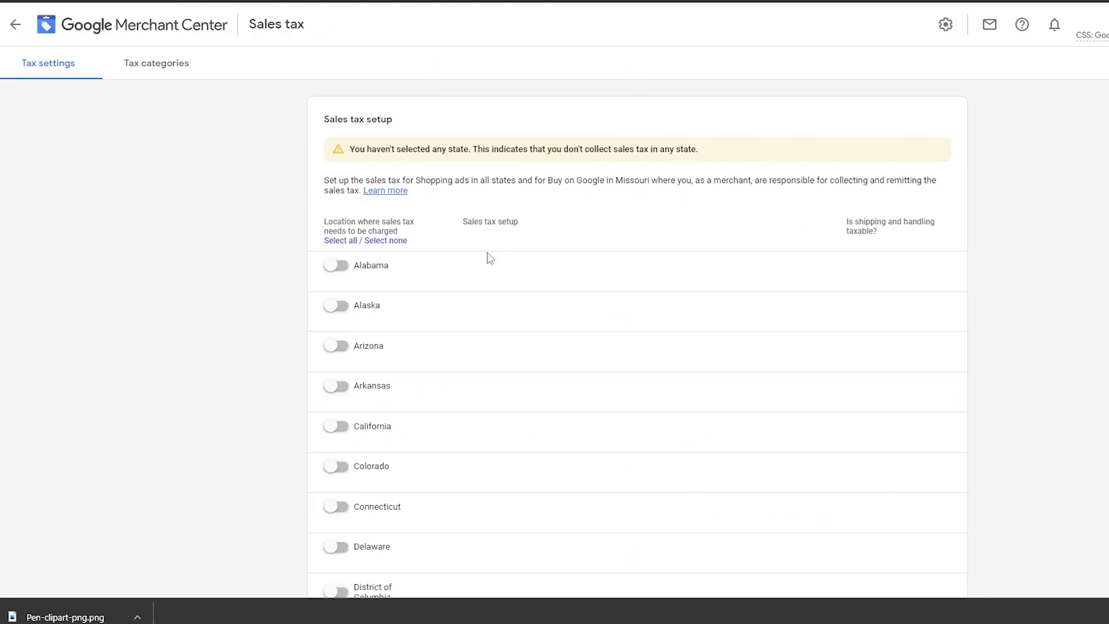
- Turn on sales tax for Alabama, Alaska, Arizona, Arkansas, California, Colorado, Connecticut and Delaware, and save the tax settings
{"action": "scroll", "coordinate": [439, 251], "scroll_direction": "down", "scroll_amount": 3}
{"action": "scroll", "coordinate": [369, 231], "scroll_direction": "up", "scroll_amount": 3}
{"action": "scroll", "coordinate": [364, 264], "scroll_direction": "down", "scroll_amount": 1}
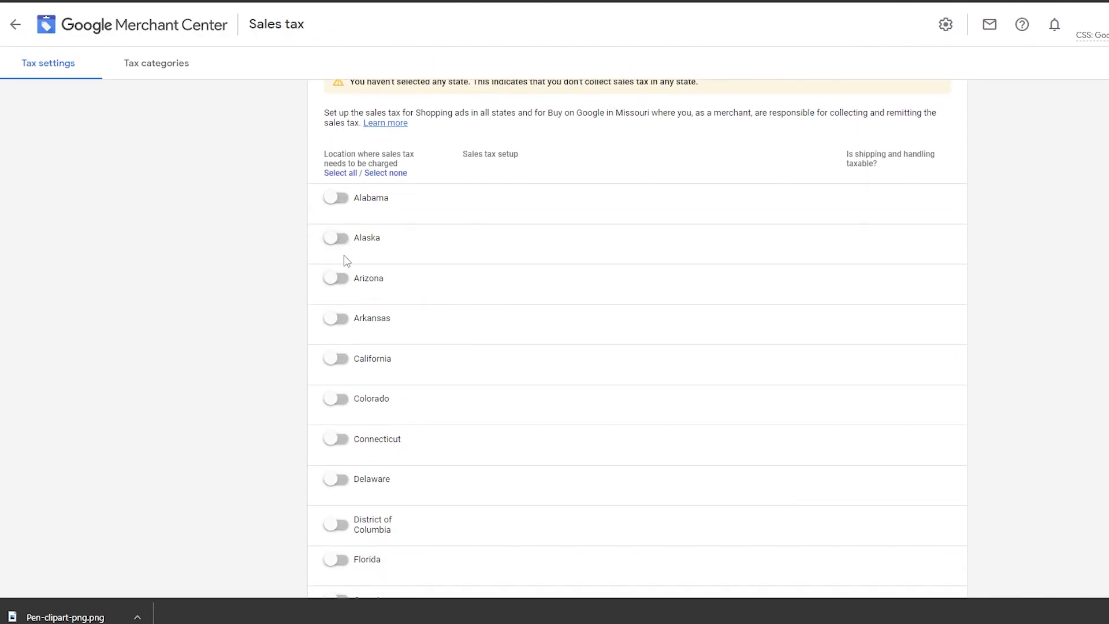
{"action": "left_click", "coordinate": [335, 237]}
{"action": "left_click", "coordinate": [336, 197]}
{"action": "left_click", "coordinate": [336, 278]}
{"action": "left_click", "coordinate": [336, 317]}
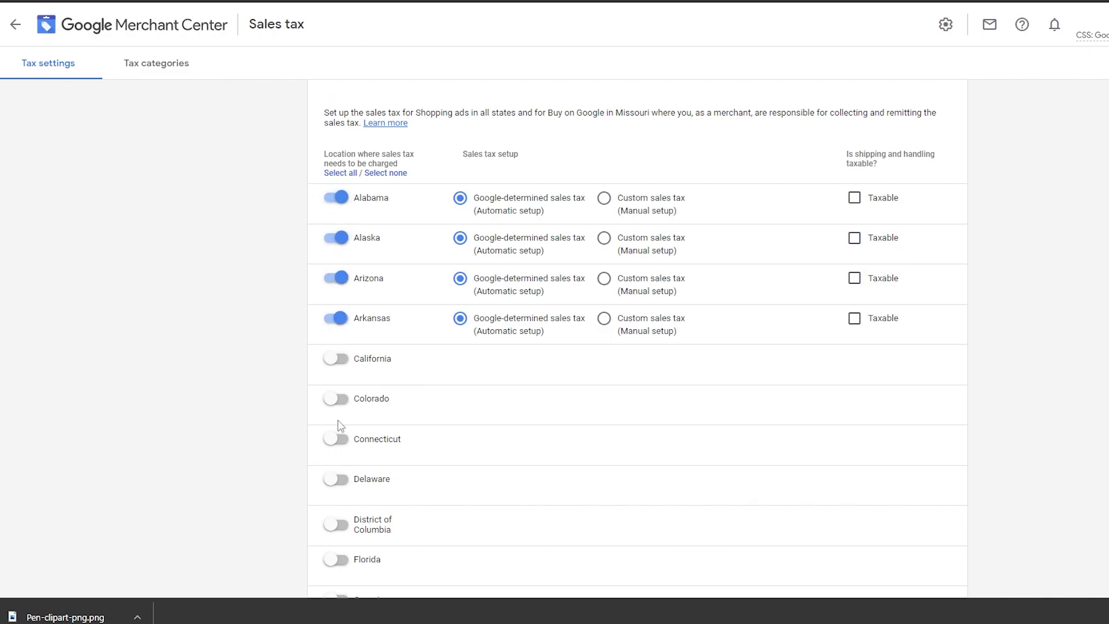
{"action": "left_click", "coordinate": [335, 399]}
{"action": "left_click", "coordinate": [336, 479]}
{"action": "left_click", "coordinate": [336, 359]}
{"action": "left_click", "coordinate": [336, 439]}
{"action": "scroll", "coordinate": [589, 477], "scroll_direction": "down", "scroll_amount": 5}
{"action": "scroll", "coordinate": [589, 477], "scroll_direction": "down", "scroll_amount": 20}
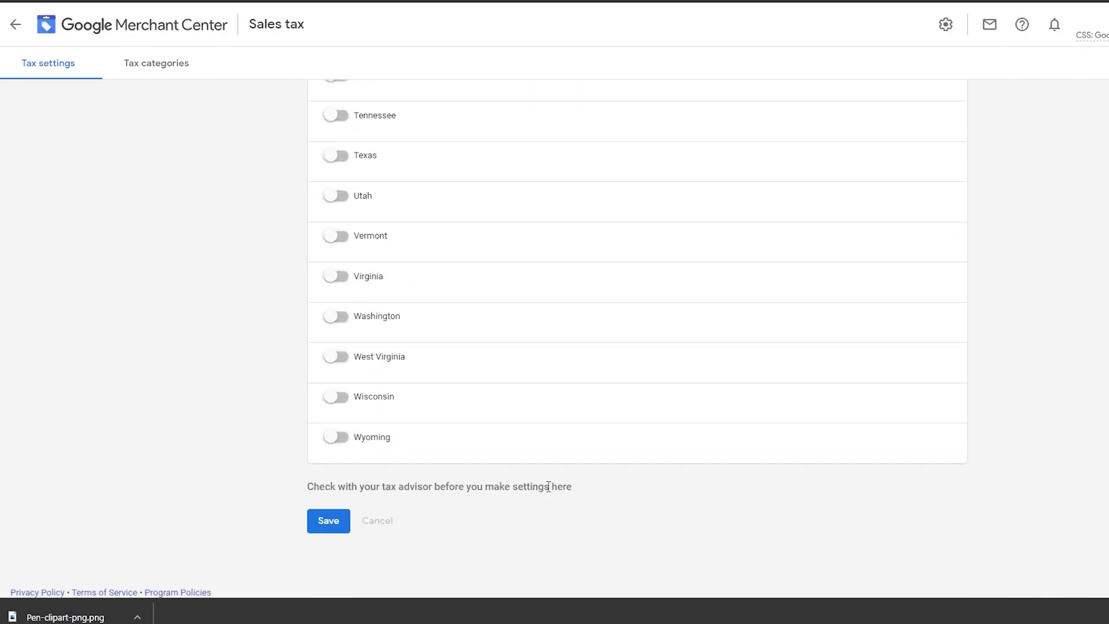
{"action": "left_click", "coordinate": [328, 526]}
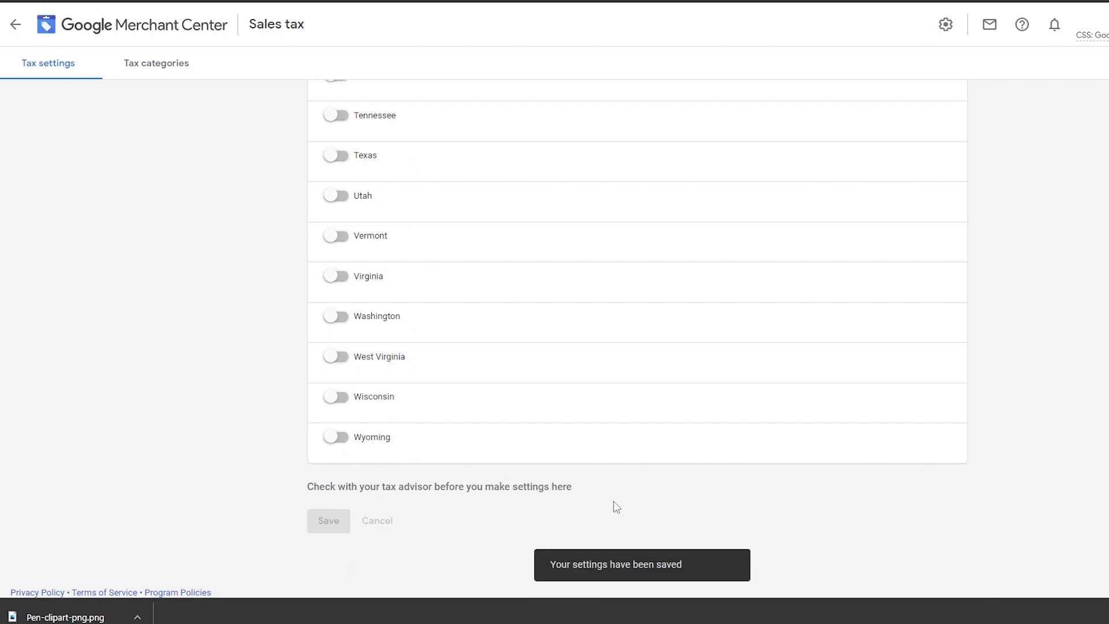
- Close the sales tax page, try to save the product again and read the remaining errors
{"action": "key", "text": "ctrl+w"}
{"action": "left_click", "coordinate": [325, 524]}
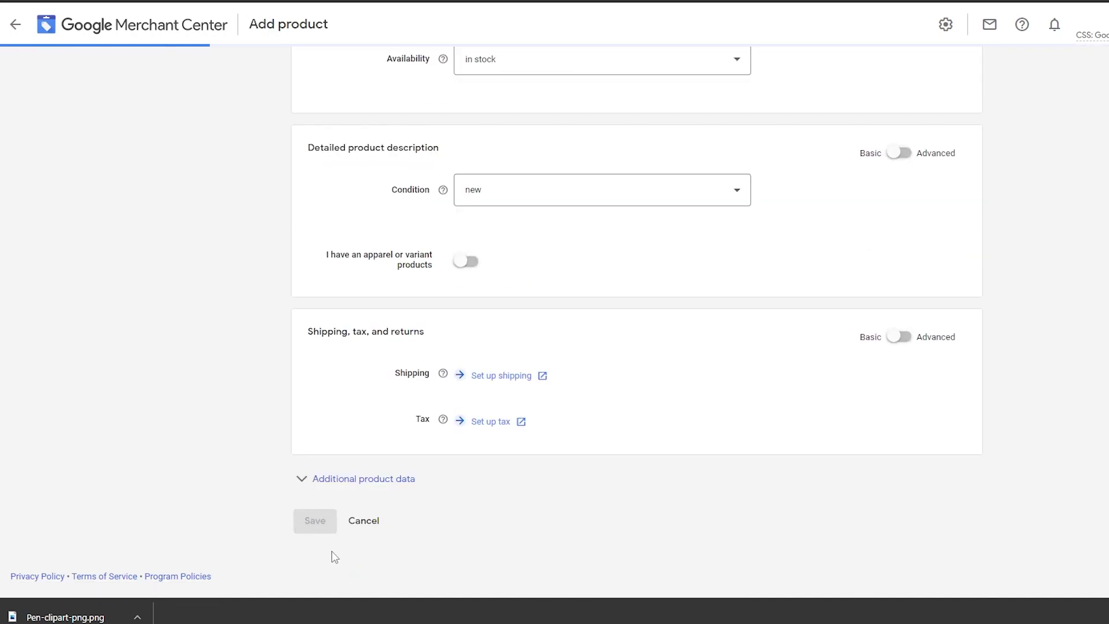
{"action": "left_click_drag", "start_coordinate": [318, 479], "coordinate": [440, 478]}
{"action": "left_click", "coordinate": [332, 457]}
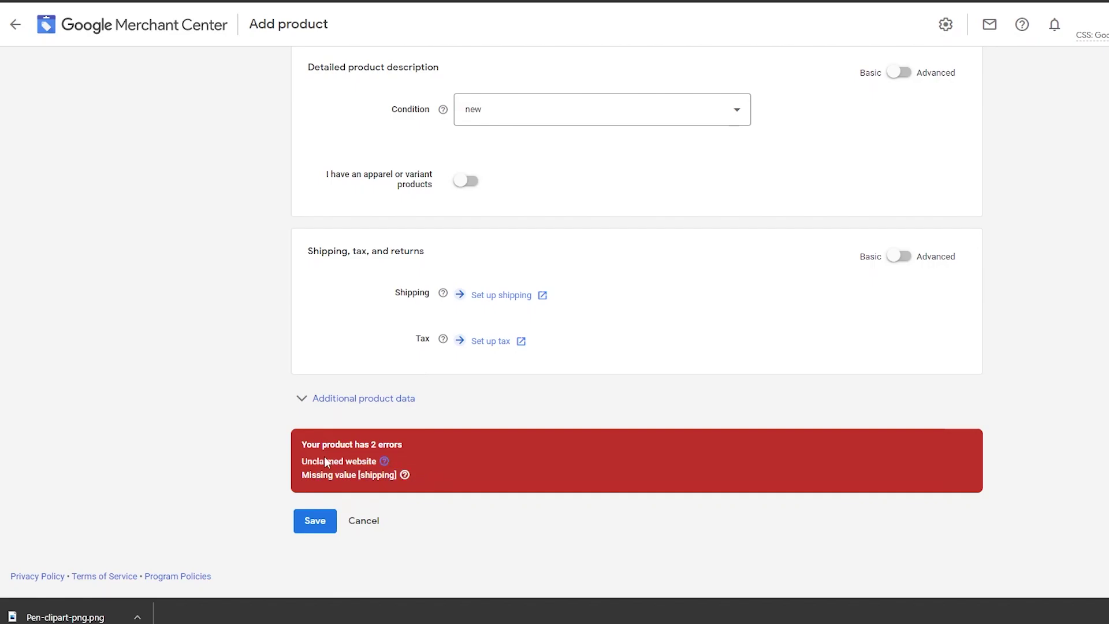
{"action": "left_click_drag", "start_coordinate": [299, 461], "coordinate": [407, 462]}
{"action": "left_click", "coordinate": [297, 473]}
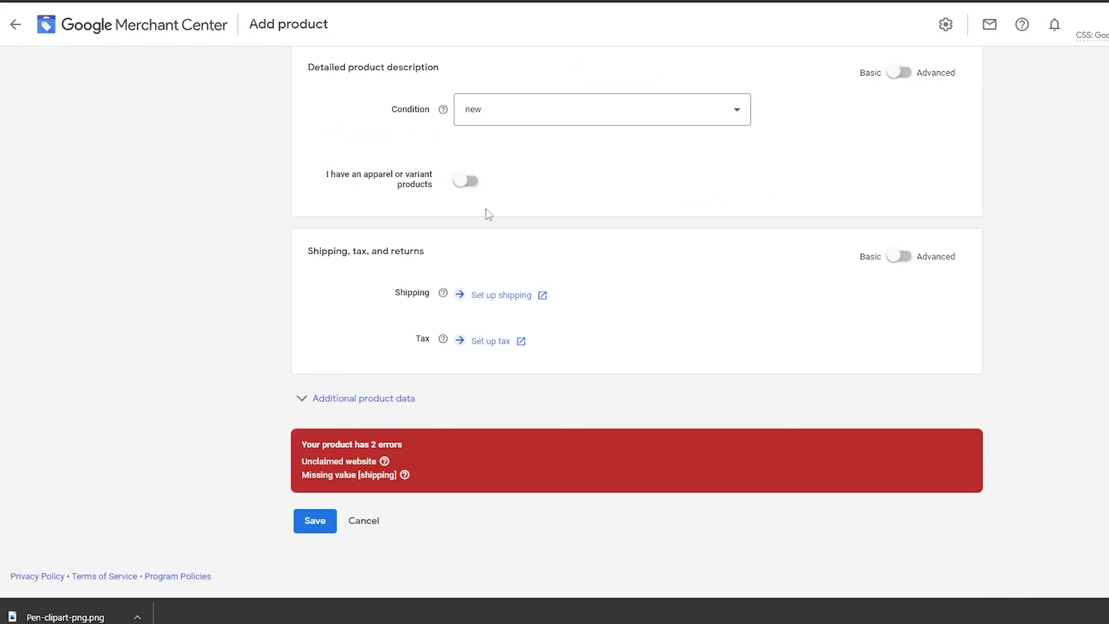
- Leave the product form, discard the unsaved product and return to the account overview
{"action": "scroll", "coordinate": [522, 449], "scroll_direction": "up", "scroll_amount": 15}
{"action": "scroll", "coordinate": [522, 486], "scroll_direction": "up", "scroll_amount": 1}
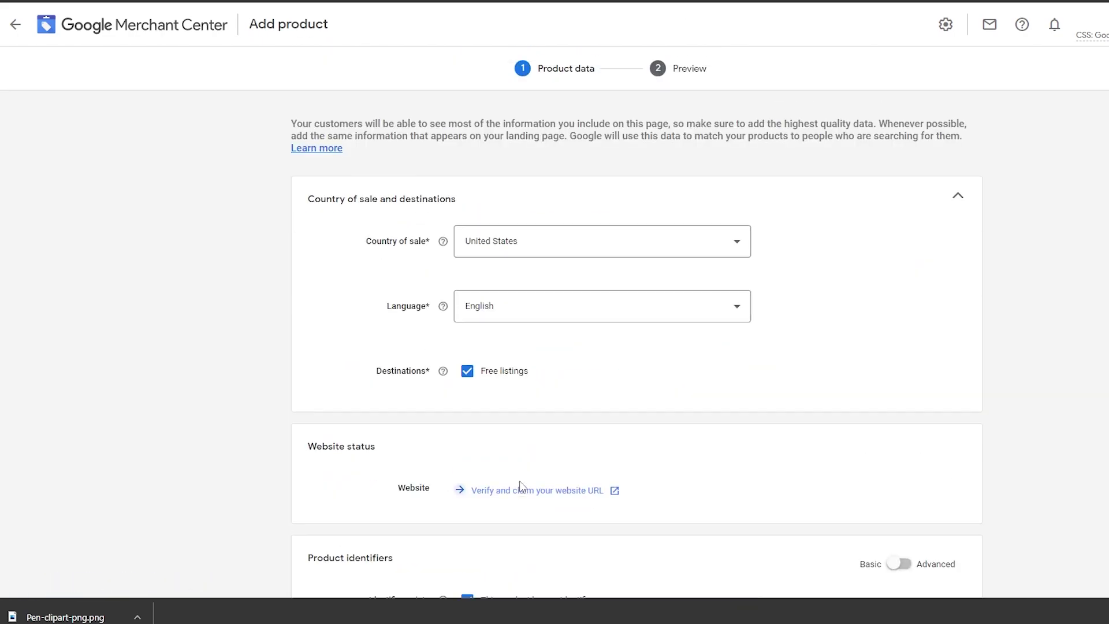
{"action": "left_click", "coordinate": [12, 26]}
{"action": "left_click", "coordinate": [719, 347]}
{"action": "left_click", "coordinate": [14, 24]}
{"action": "left_click", "coordinate": [693, 339]}
{"action": "left_click", "coordinate": [127, 23]}
{"action": "left_click", "coordinate": [772, 339]}
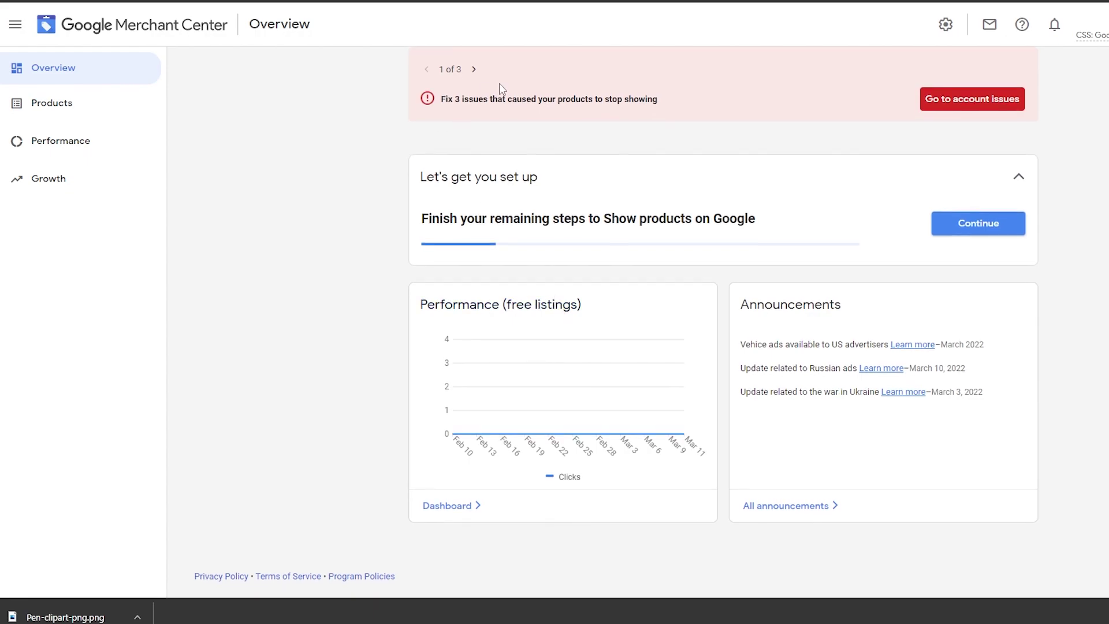
- Look through the product diagnostics, the free listings performance dashboard and the growth opportunities, and return to the overview
{"action": "left_click", "coordinate": [49, 110]}
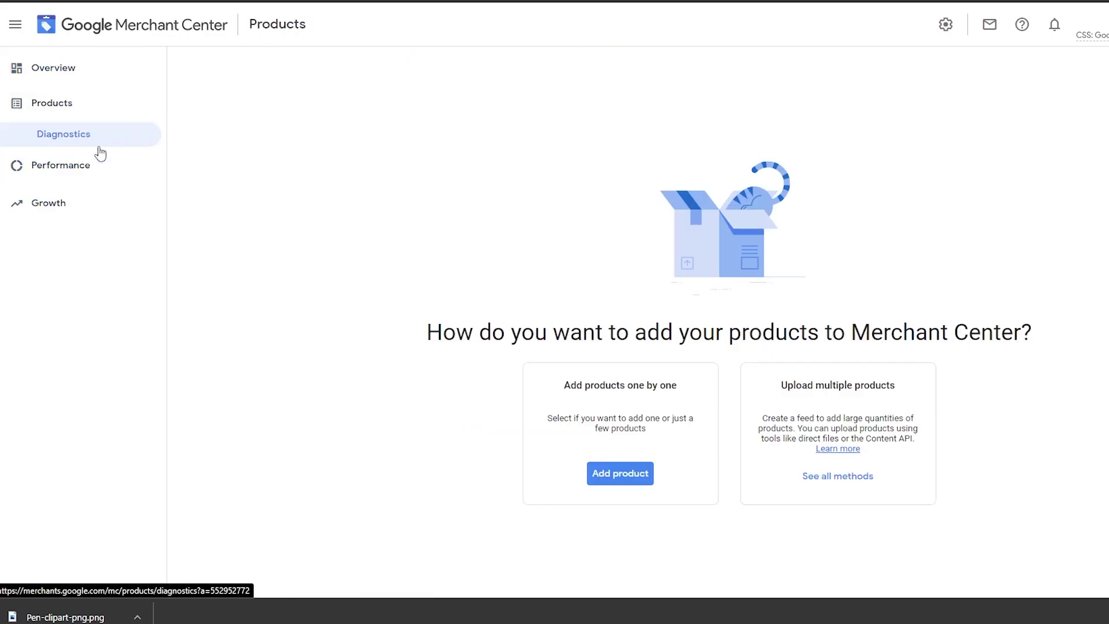
{"action": "left_click", "coordinate": [99, 146]}
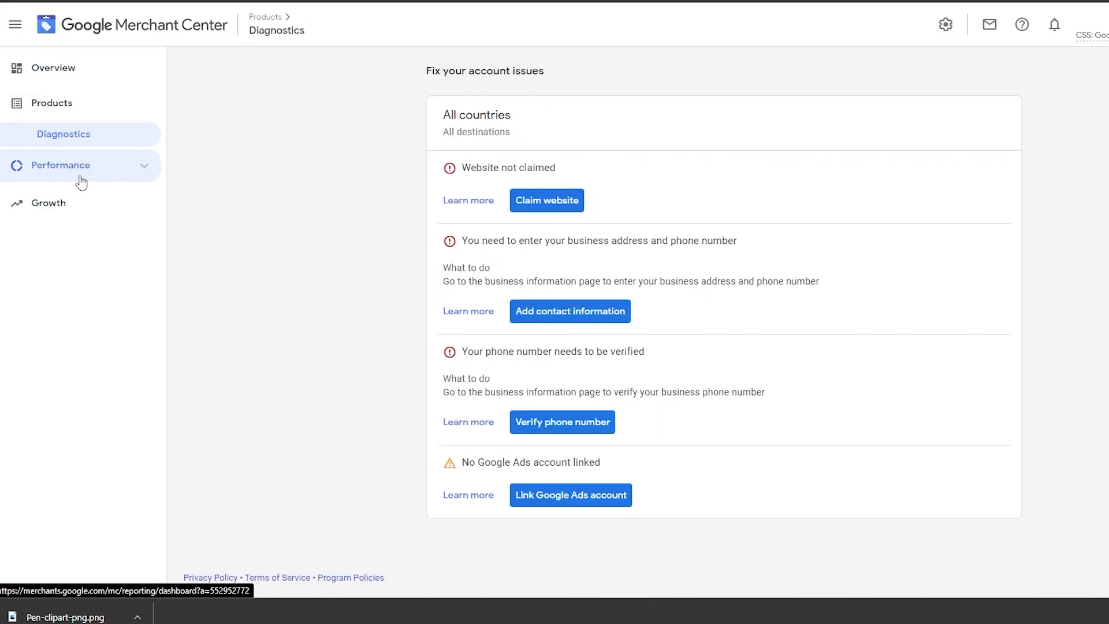
{"action": "left_click", "coordinate": [95, 175]}
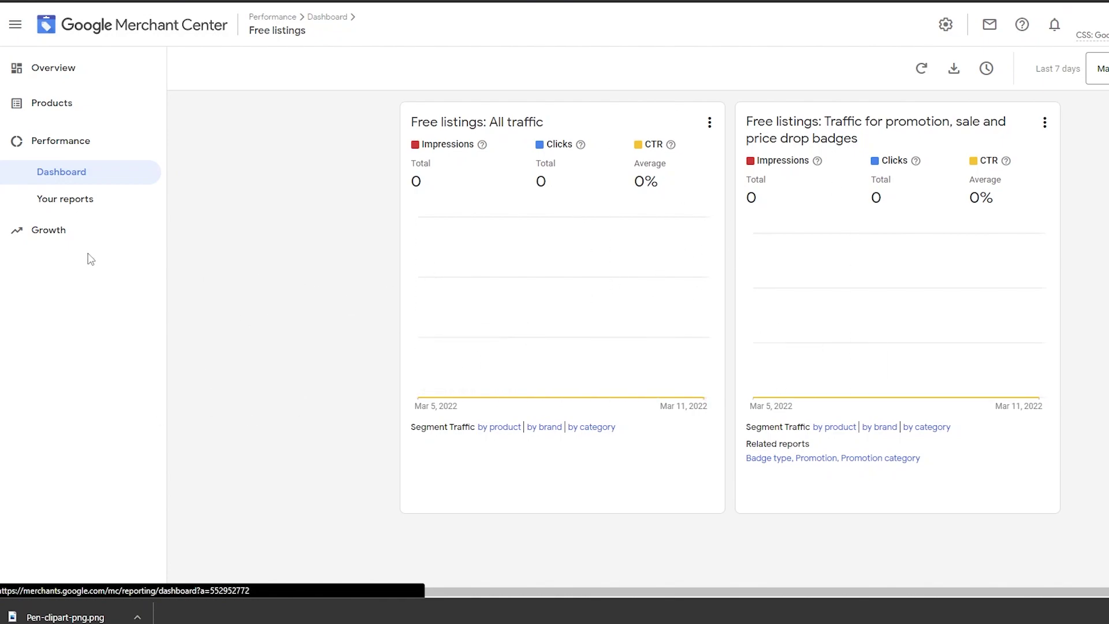
{"action": "left_click", "coordinate": [82, 234]}
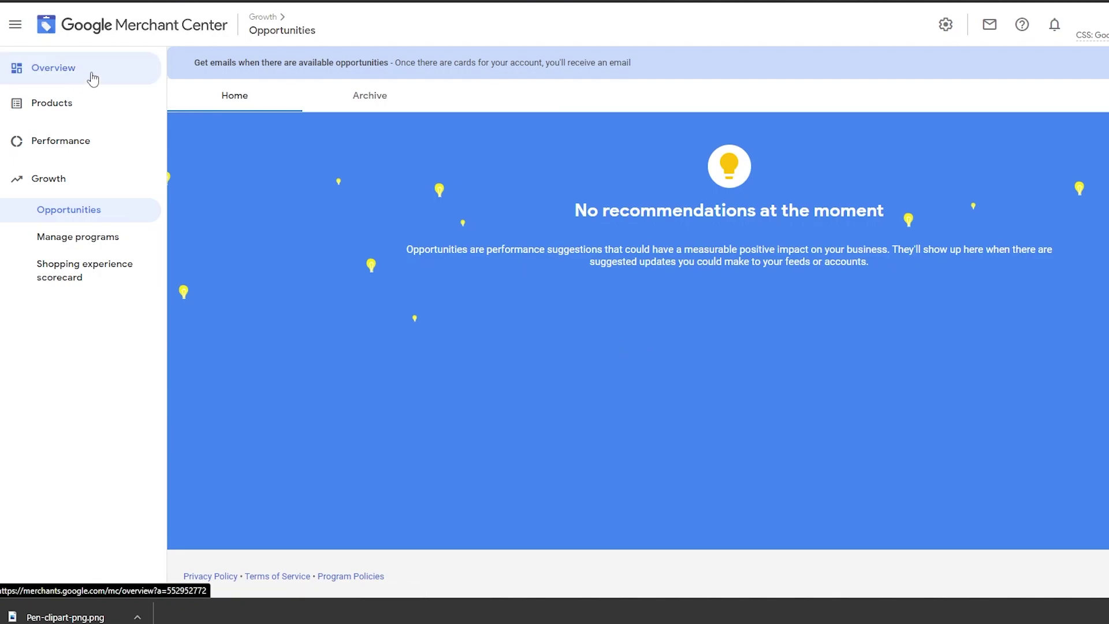
{"action": "left_click", "coordinate": [59, 81]}
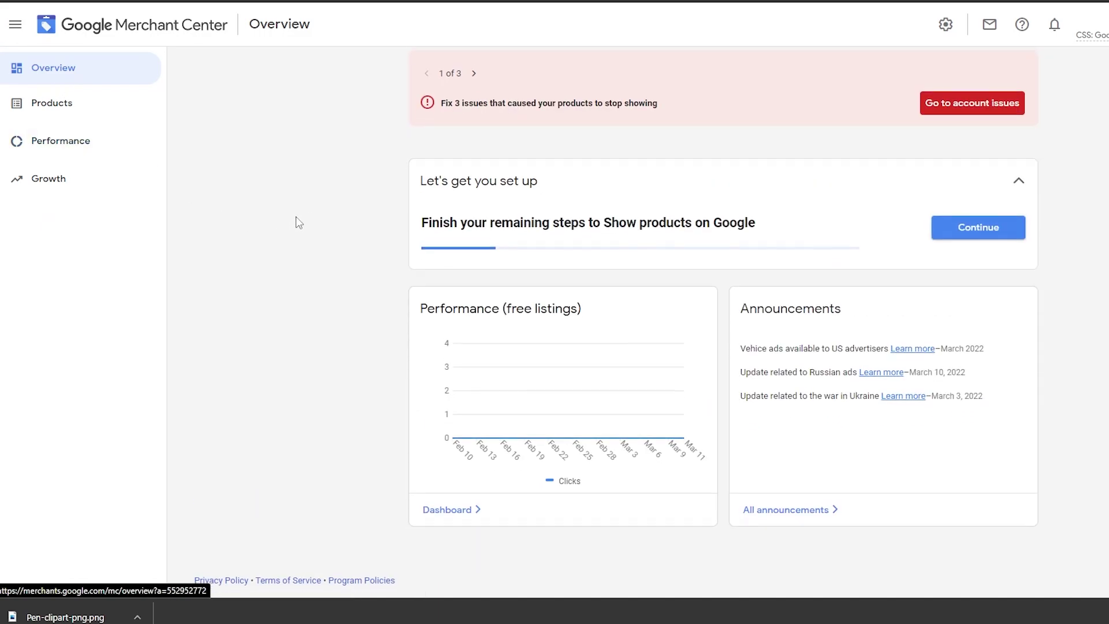